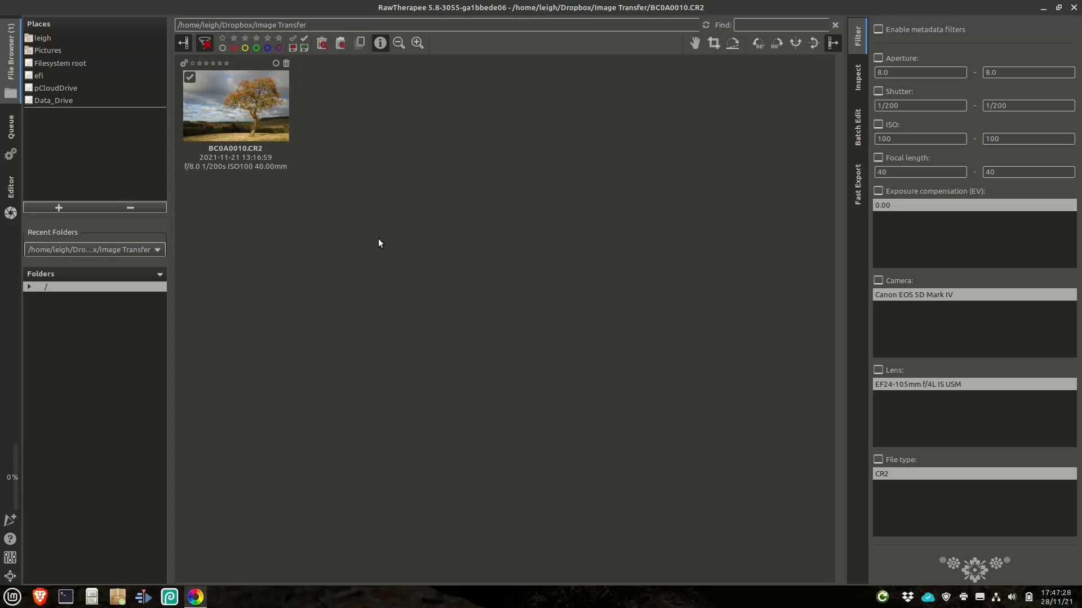
Open the raw photo BC0A0010.CR2 for editing and hide the image information overlay.
{"action": "left_click", "coordinate": [244, 131]}
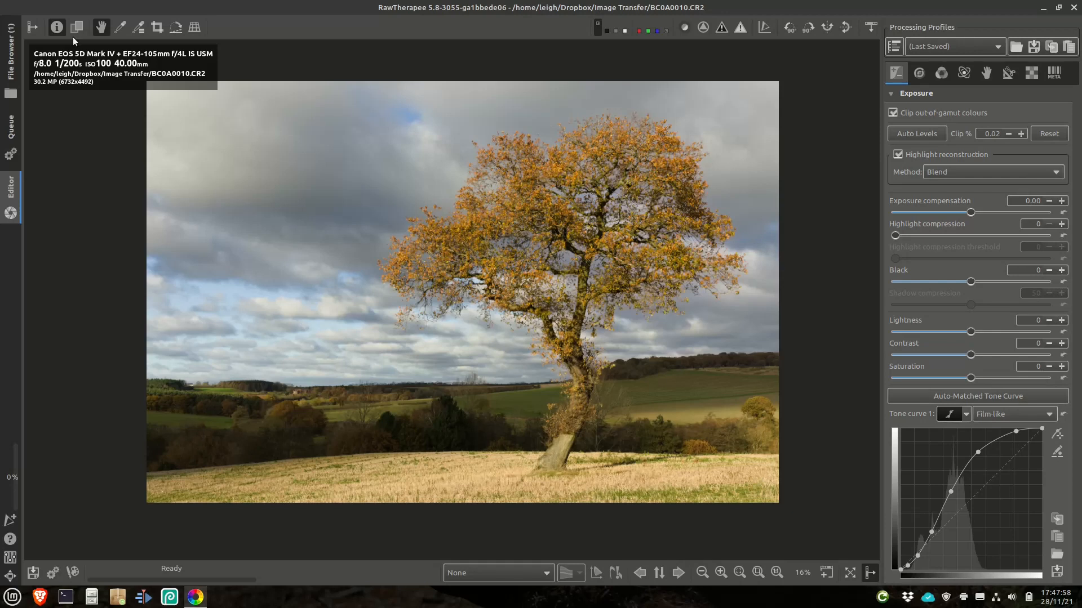
{"action": "left_click", "coordinate": [56, 27]}
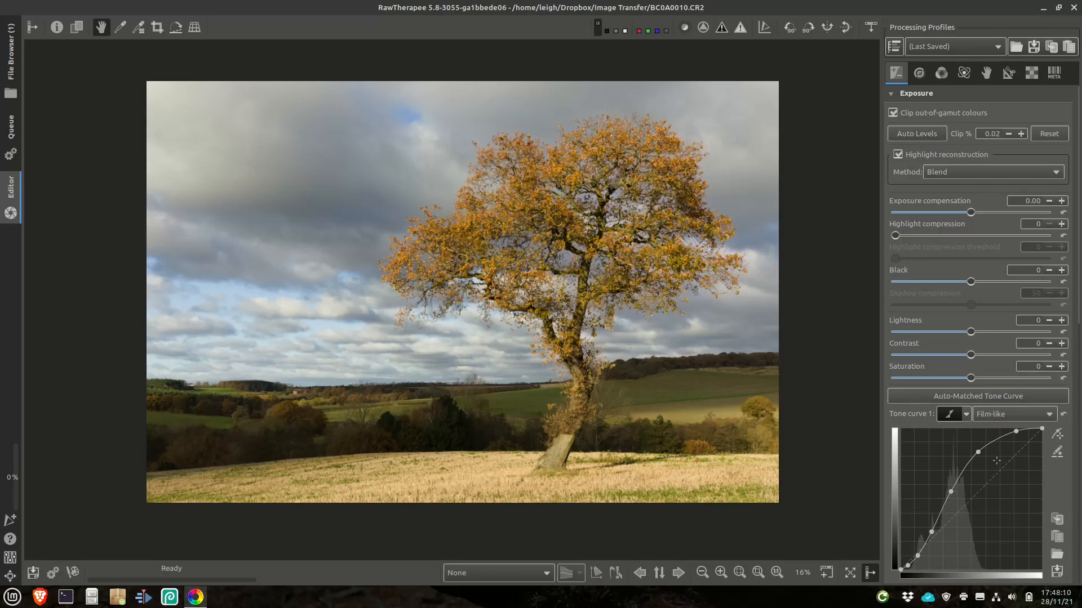
Slightly lower the two upper interior points of tone curve 1, and enable Shadows/Highlights with Highlights at 52.
{"action": "left_click_drag", "start_coordinate": [978, 451], "coordinate": [982, 455]}
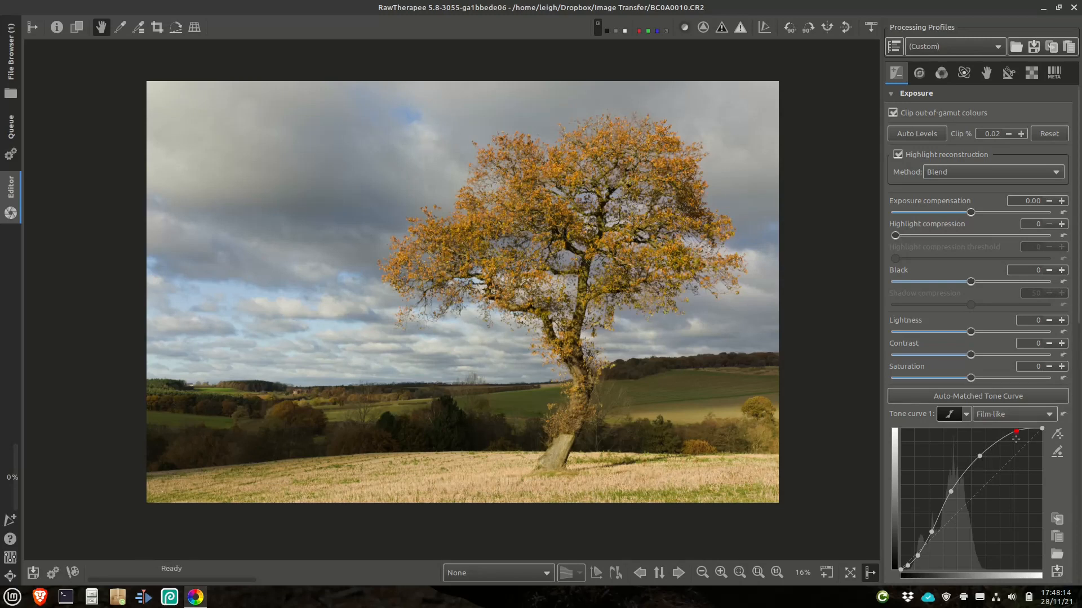
{"action": "left_click_drag", "start_coordinate": [1015, 432], "coordinate": [1019, 438]}
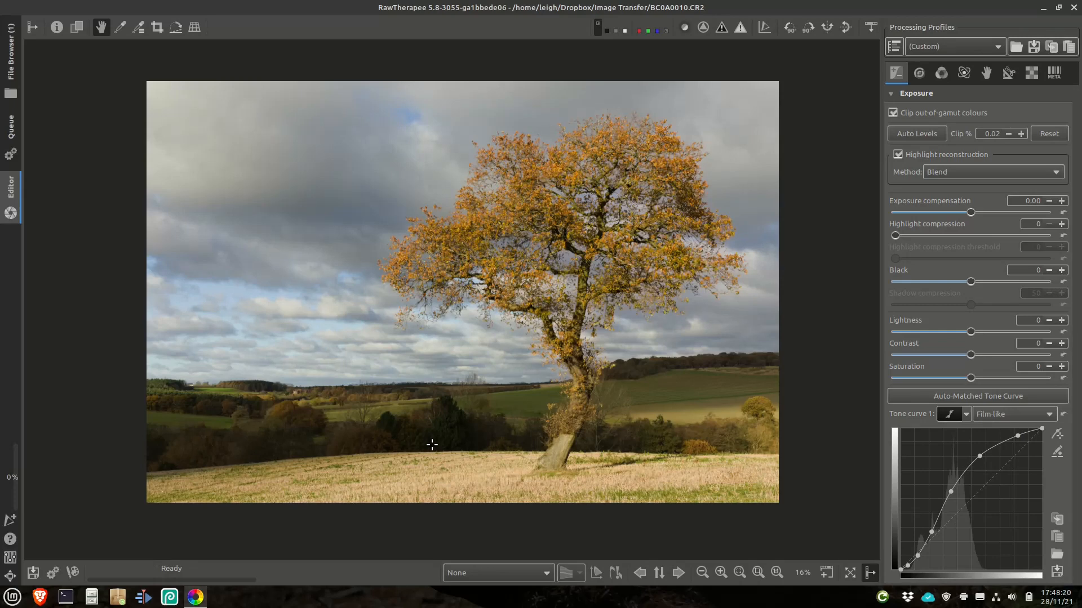
{"action": "scroll", "coordinate": [1039, 434], "scroll_direction": "down", "scroll_amount": 5}
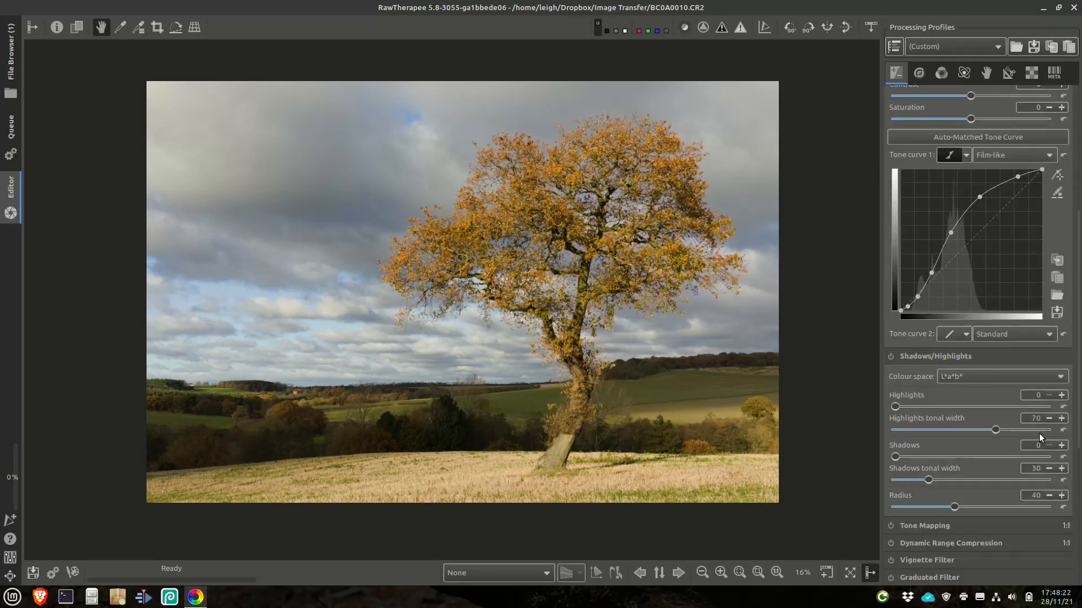
{"action": "left_click", "coordinate": [890, 357]}
{"action": "left_click_drag", "start_coordinate": [895, 406], "coordinate": [974, 412]}
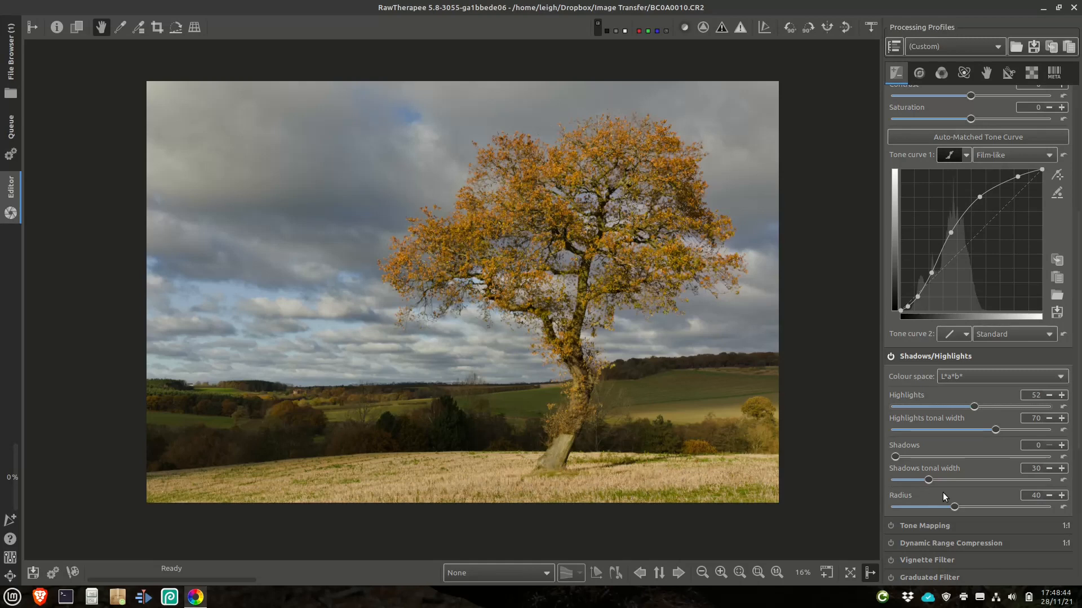
Enable a Graduated Filter of strength 0.79 over the field beside the tree, angled -159 and centred at X 59, Y 77.
{"action": "scroll", "coordinate": [1013, 472], "scroll_direction": "down", "scroll_amount": 3}
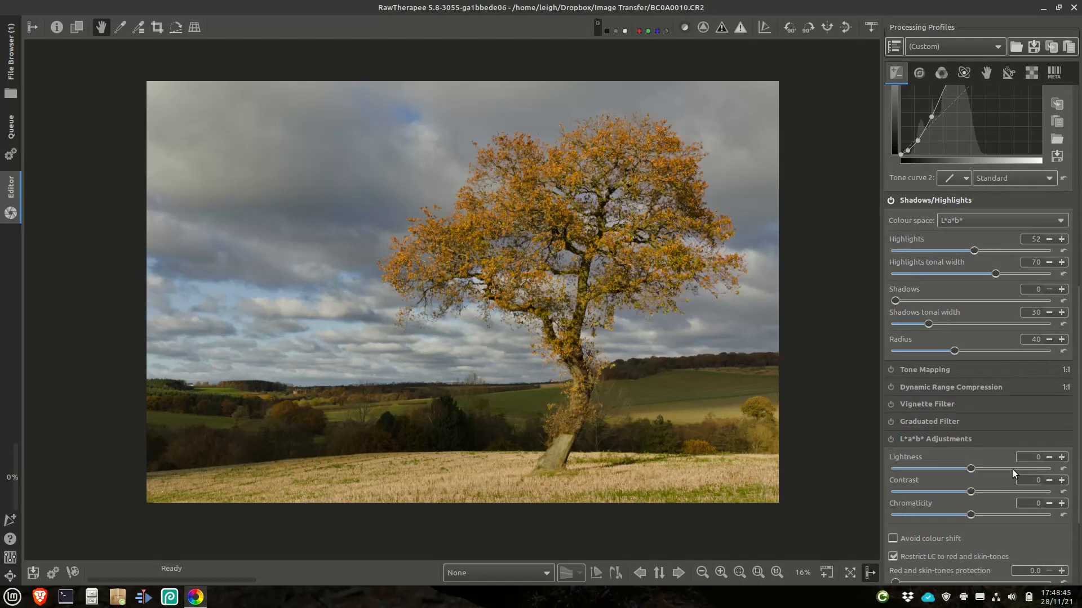
{"action": "left_click", "coordinate": [920, 423]}
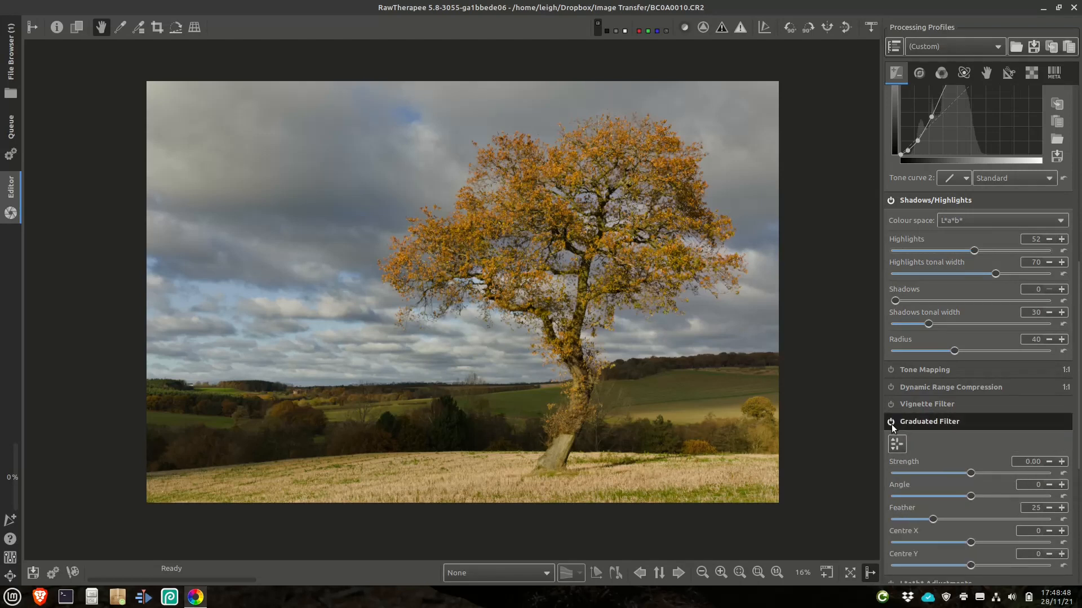
{"action": "left_click", "coordinate": [890, 420]}
{"action": "left_click", "coordinate": [899, 445]}
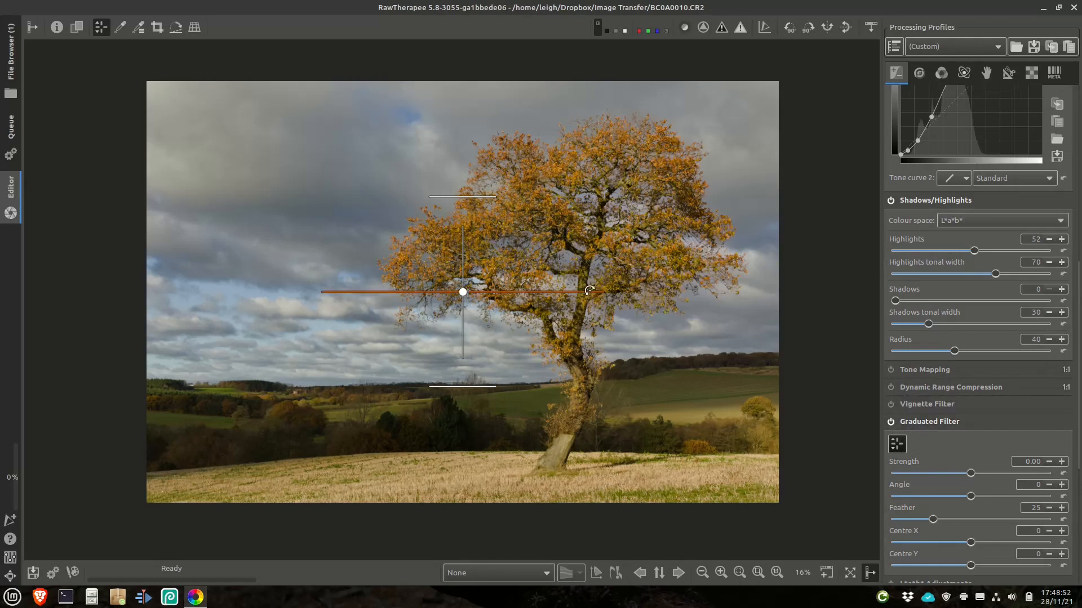
{"action": "left_click_drag", "start_coordinate": [588, 291], "coordinate": [366, 329]}
{"action": "left_click_drag", "start_coordinate": [463, 292], "coordinate": [649, 454]}
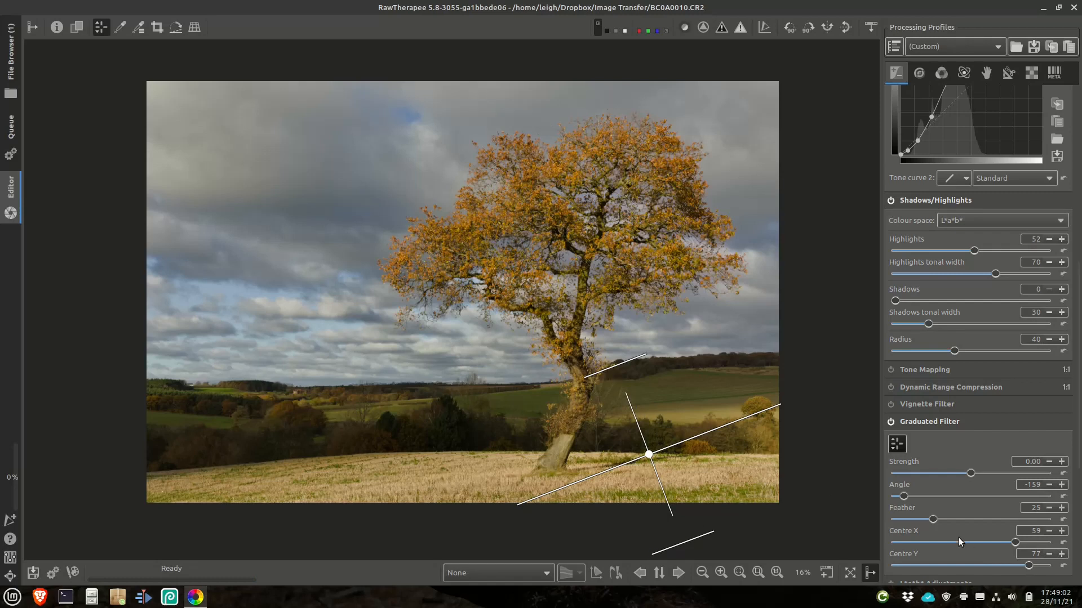
{"action": "left_click_drag", "start_coordinate": [975, 474], "coordinate": [986, 474]}
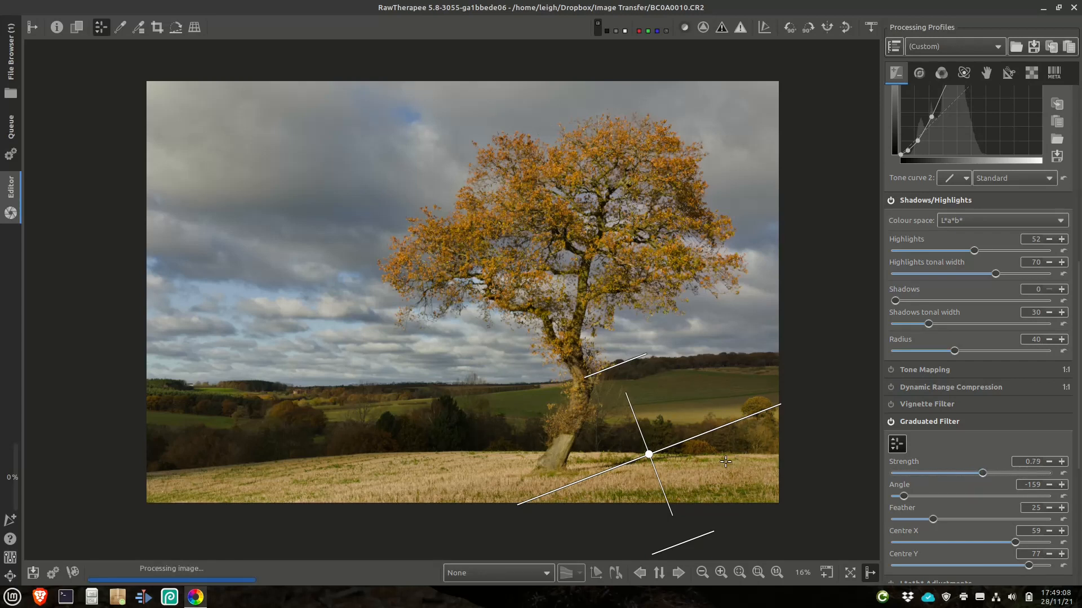
Move the graduated filter to the trunk's base at Centre X 35, Y 82, rotate it to -171, and compare the photo with and without it.
{"action": "left_click_drag", "start_coordinate": [647, 457], "coordinate": [572, 465]}
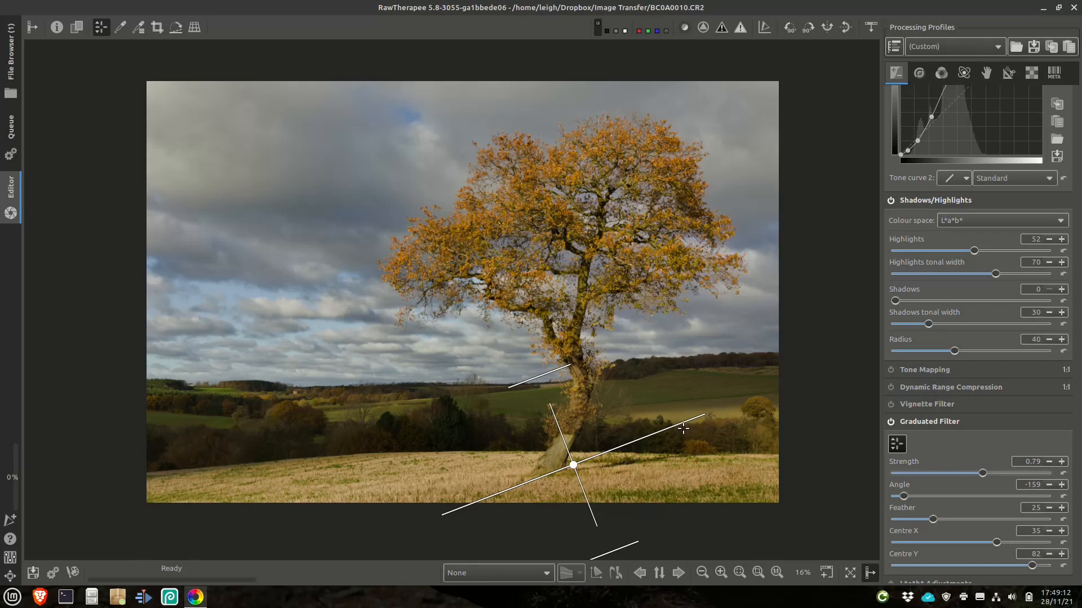
{"action": "left_click_drag", "start_coordinate": [684, 424], "coordinate": [689, 447]}
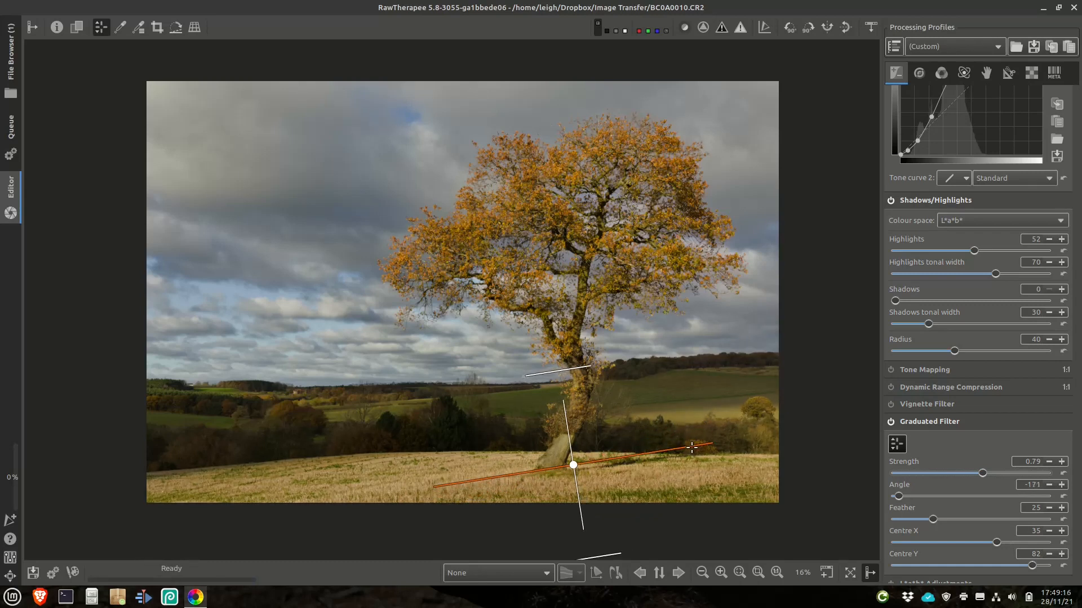
{"action": "left_click", "coordinate": [896, 443]}
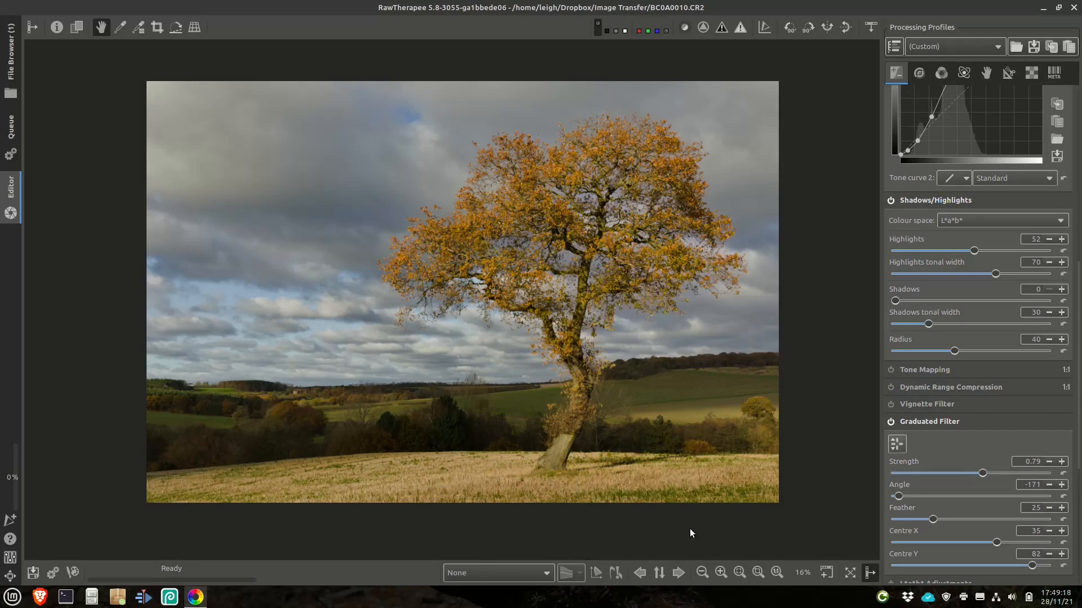
{"action": "left_click", "coordinate": [890, 424]}
{"action": "left_click", "coordinate": [891, 423]}
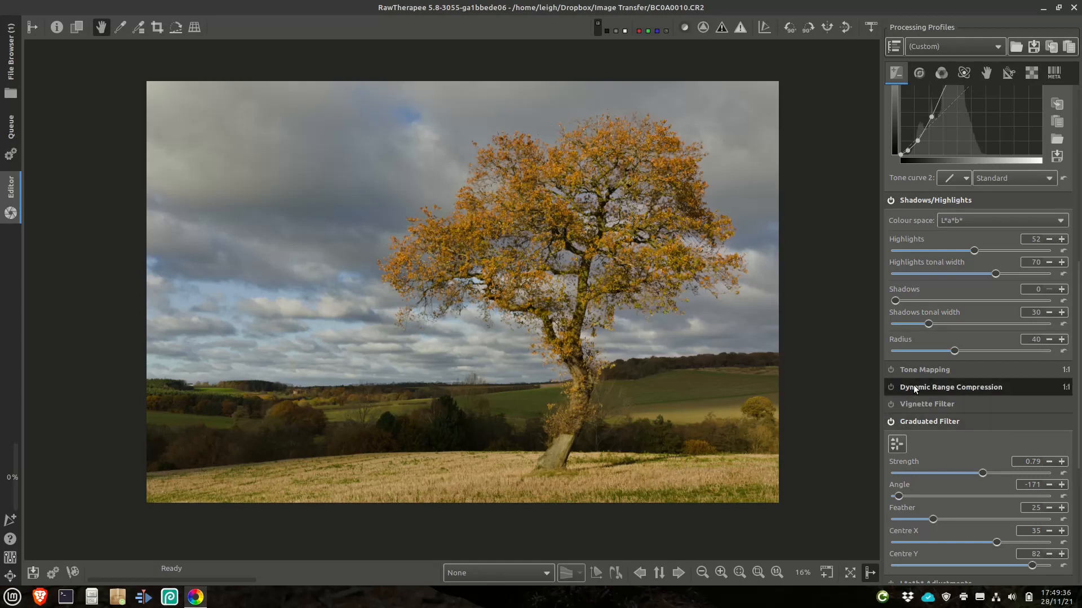
Enable Tone Mapping with a strength of 0.20 and compare the photo with the effect off and on.
{"action": "left_click", "coordinate": [929, 372]}
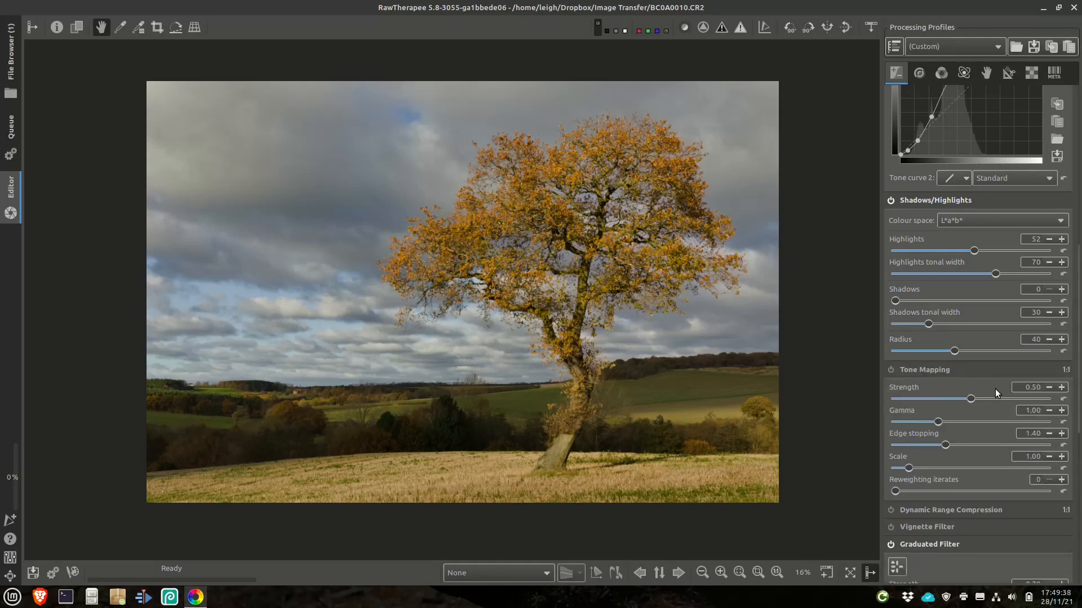
{"action": "left_click", "coordinate": [890, 370]}
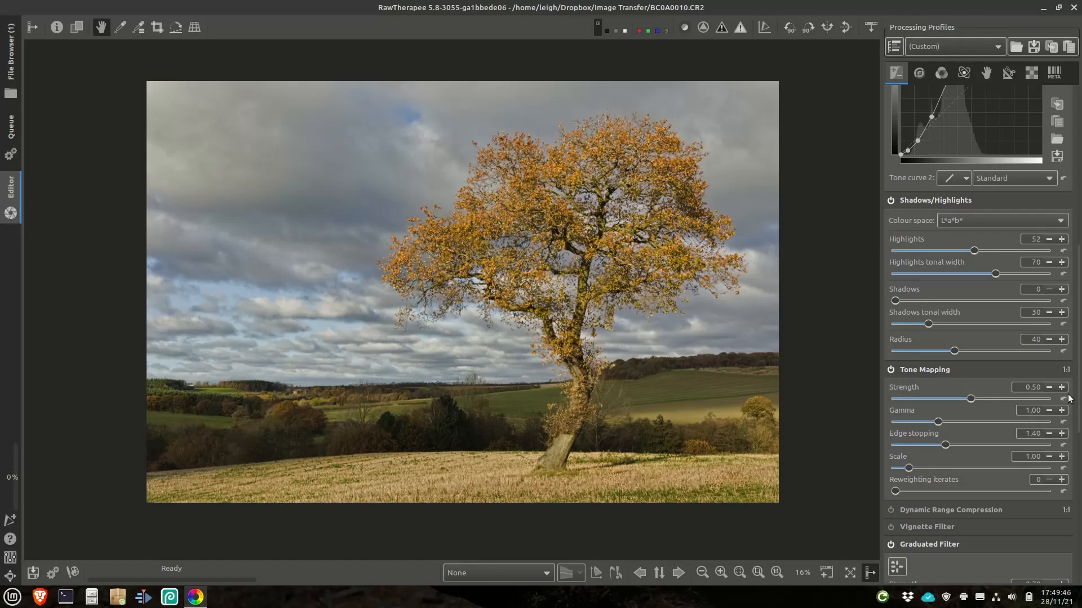
{"action": "left_click", "coordinate": [1035, 390]}
{"action": "key", "text": "BackSpace"}
{"action": "type", "text": "2"}
{"action": "key", "text": "Return"}
{"action": "left_click", "coordinate": [887, 369]}
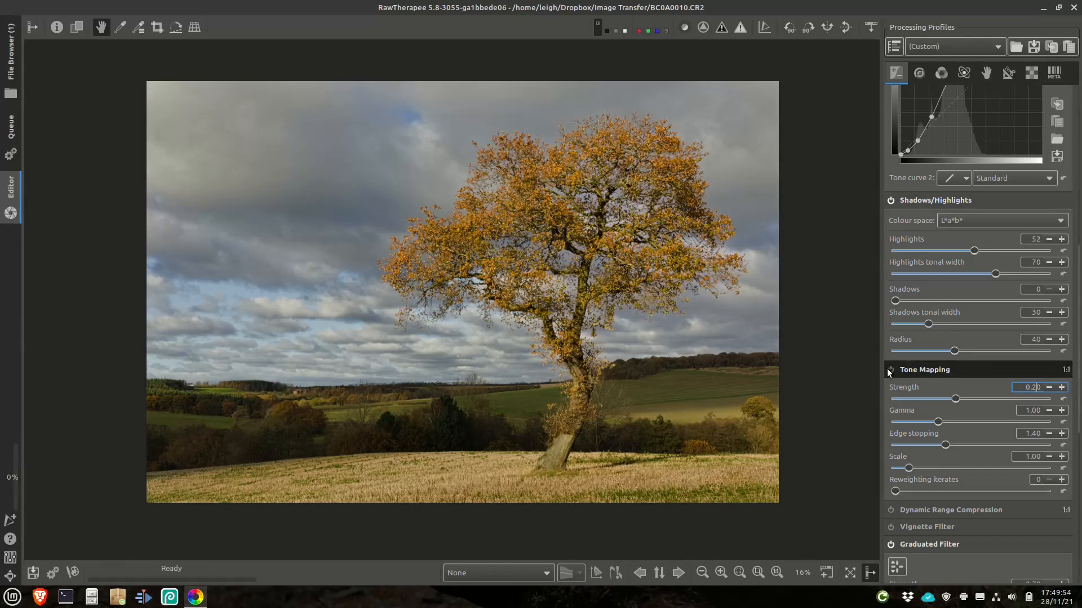
{"action": "left_click", "coordinate": [887, 369]}
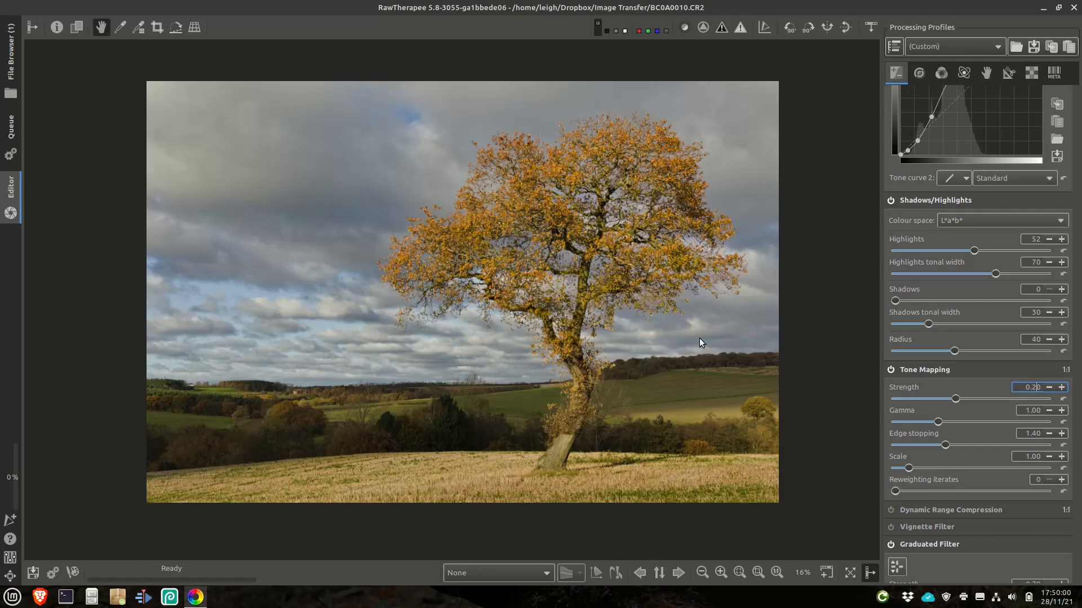
Warm the photo by raising the White Balance temperature to 6646.
{"action": "left_click", "coordinate": [945, 70]}
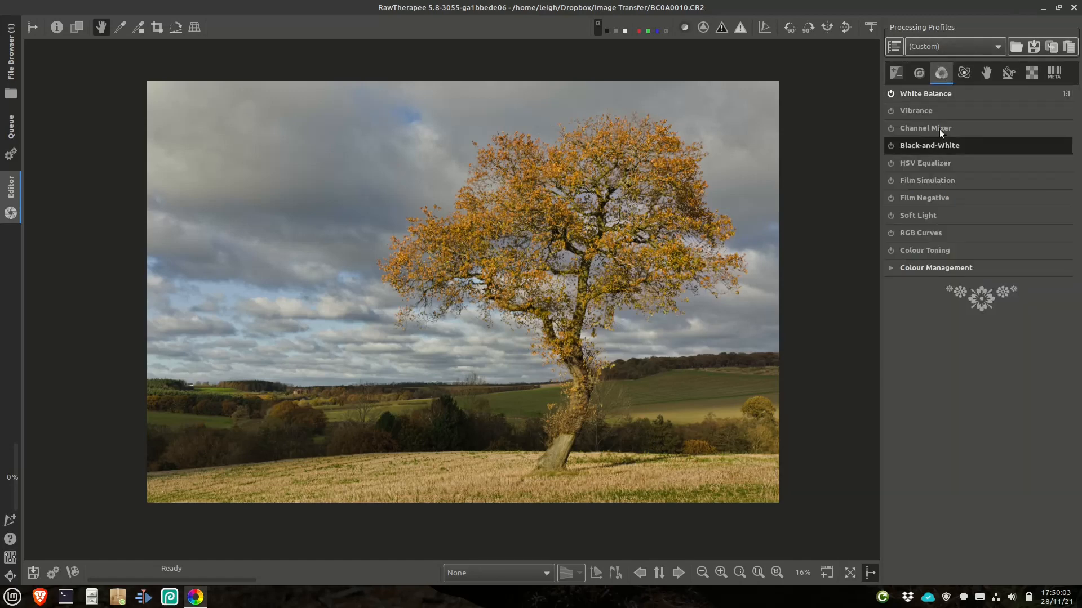
{"action": "left_click", "coordinate": [938, 95]}
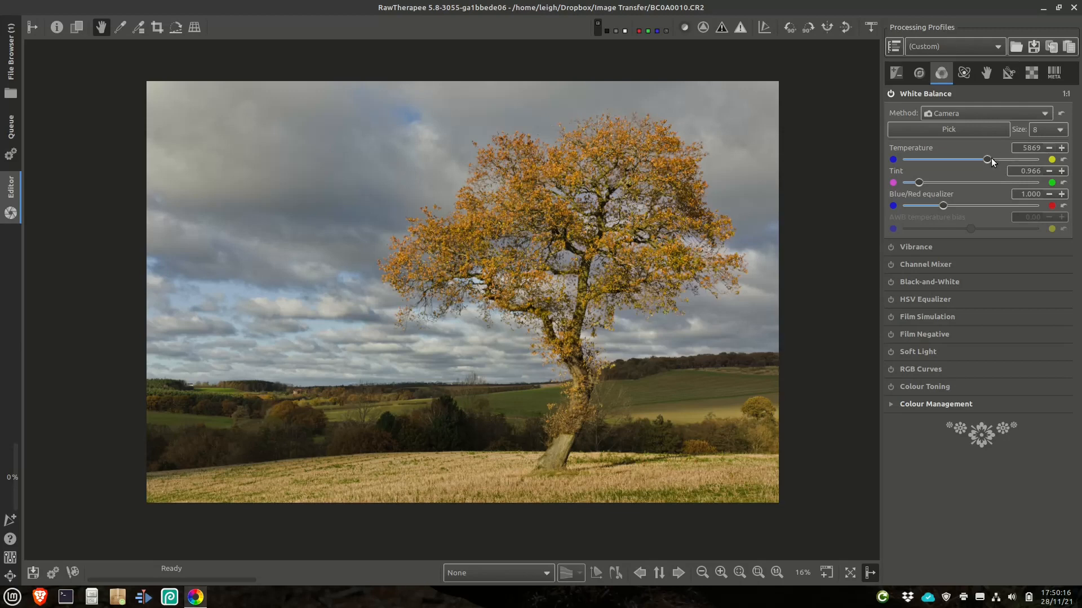
{"action": "left_click_drag", "start_coordinate": [986, 157], "coordinate": [993, 158]}
Enable Vibrance and set Pastel tones to 5.
{"action": "left_click", "coordinate": [931, 248]}
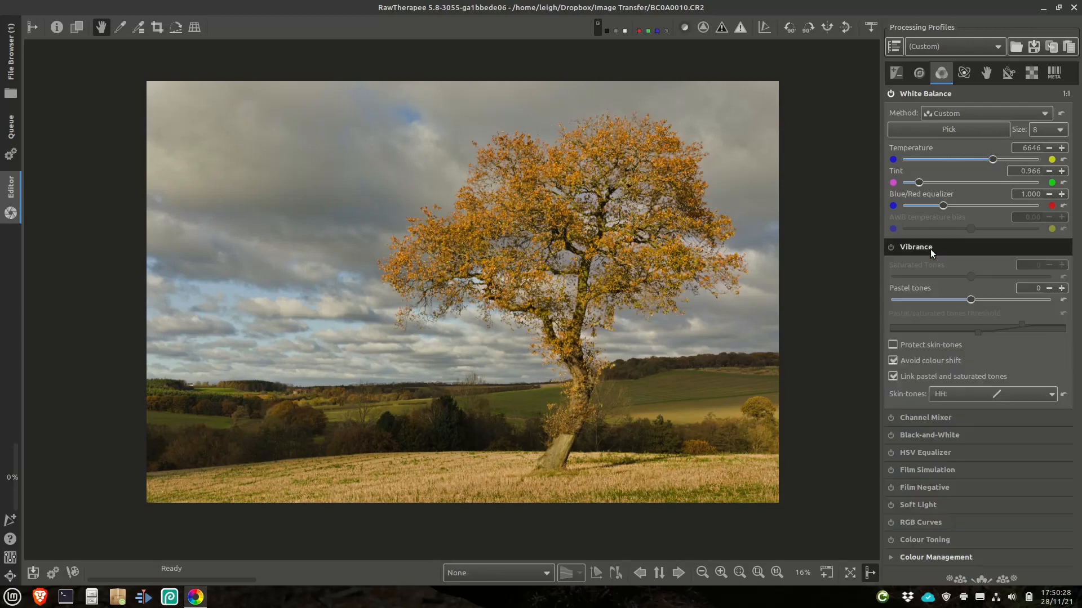
{"action": "left_click", "coordinate": [890, 249]}
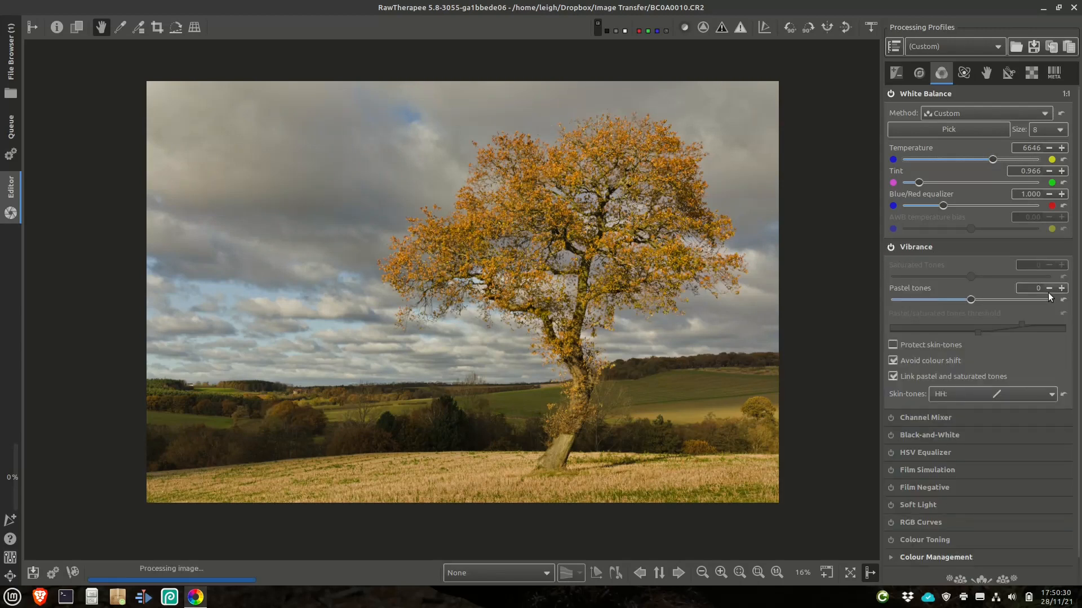
{"action": "left_click", "coordinate": [1026, 292]}
{"action": "key", "text": "BackSpace"}
{"action": "type", "text": "5"}
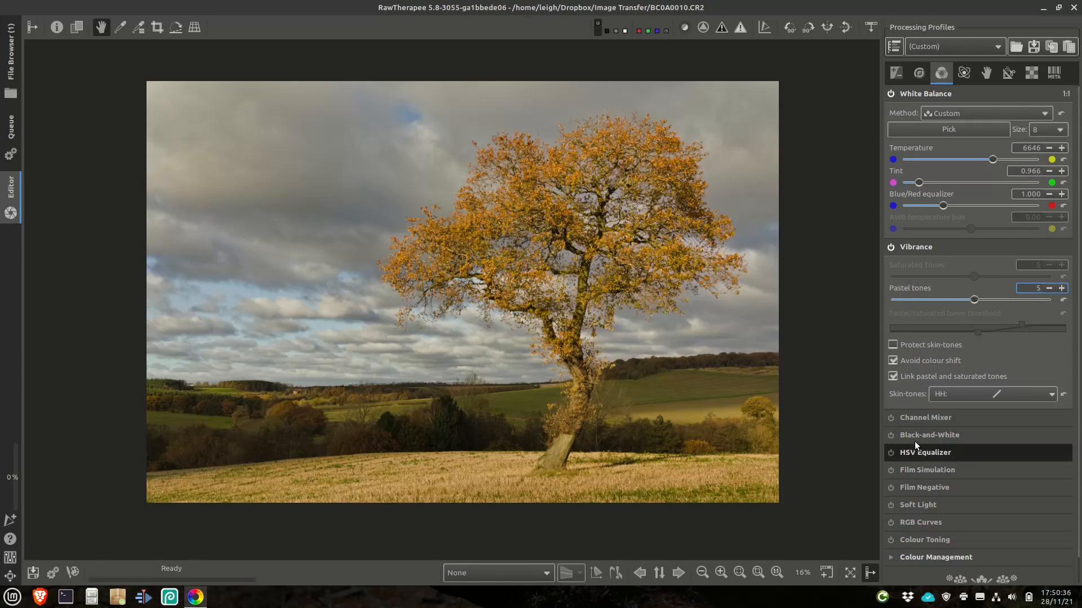
Enable the HSV Equalizer's hue curve, nudge its yellow point slightly up and its cyan and magenta points slightly down, and compare the effect.
{"action": "left_click", "coordinate": [890, 453]}
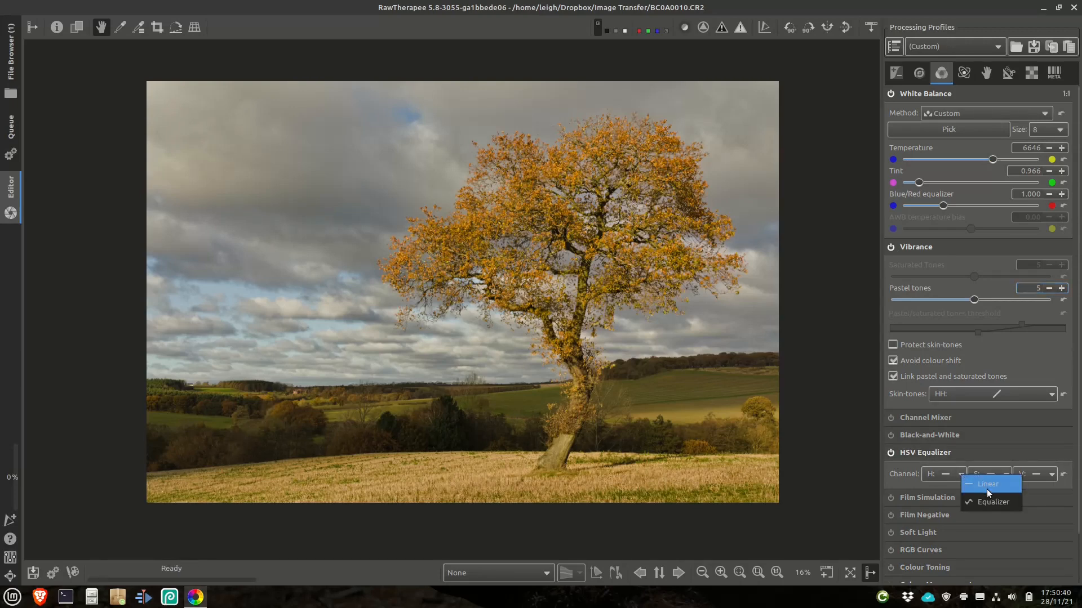
{"action": "left_click", "coordinate": [989, 498]}
{"action": "scroll", "coordinate": [890, 468], "scroll_direction": "down", "scroll_amount": 2}
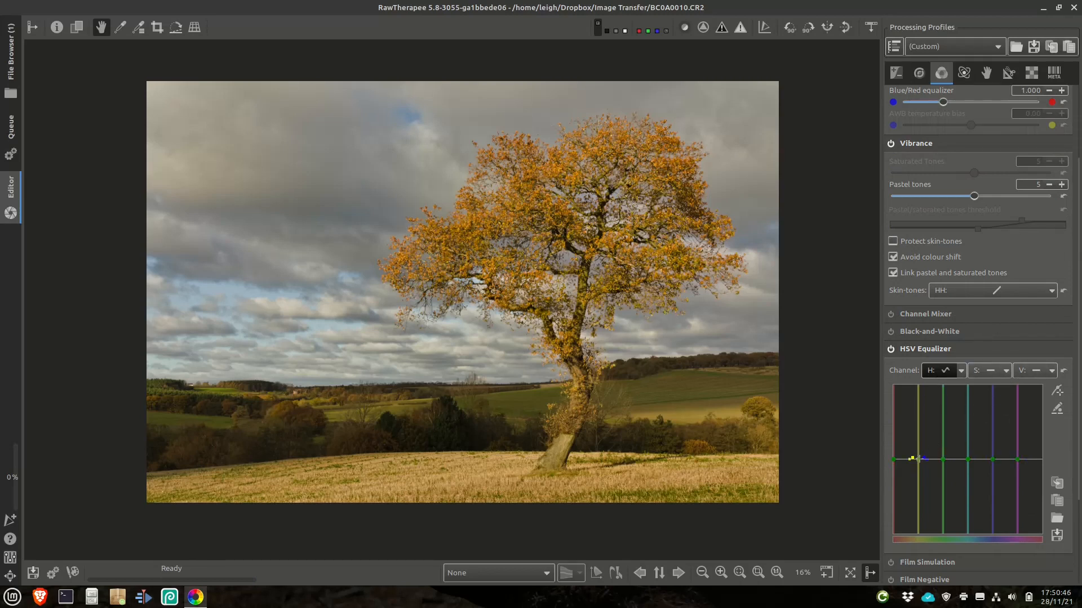
{"action": "left_click_drag", "start_coordinate": [918, 459], "coordinate": [920, 456]}
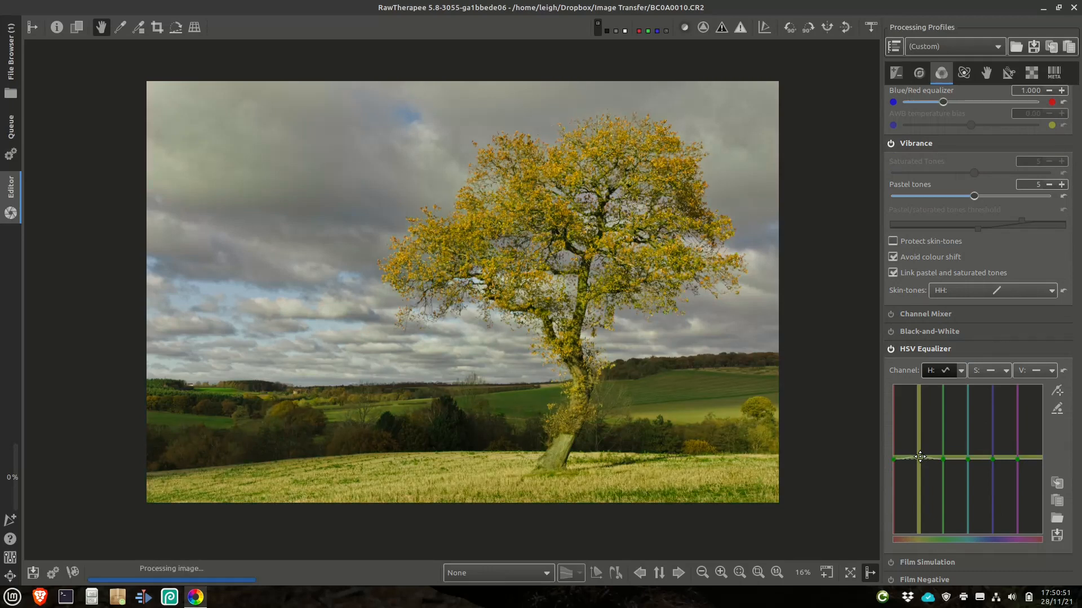
{"action": "left_click_drag", "start_coordinate": [919, 457], "coordinate": [920, 458]}
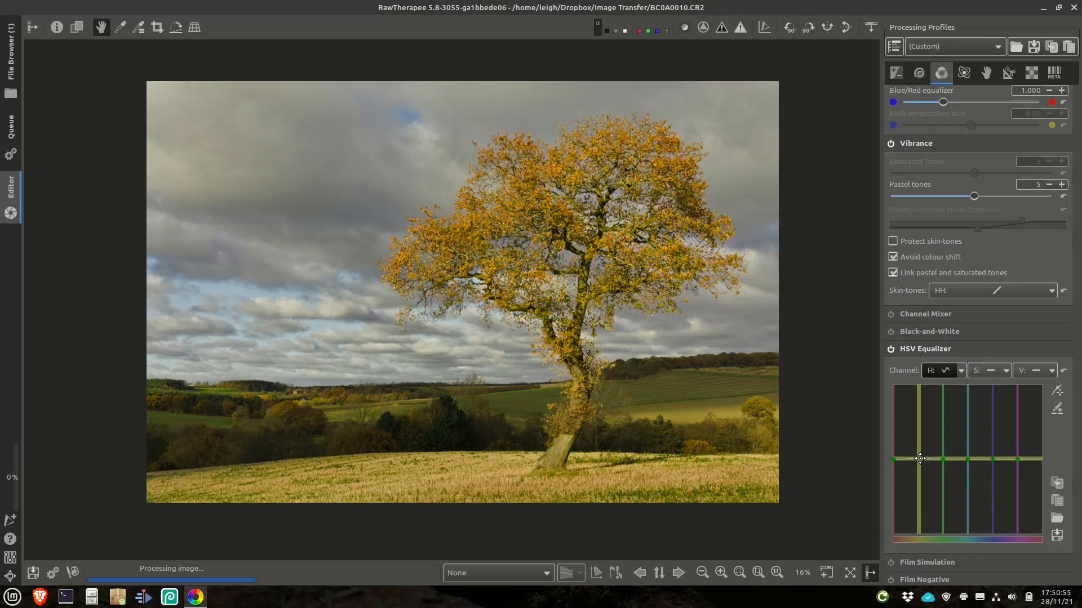
{"action": "left_click", "coordinate": [969, 458]}
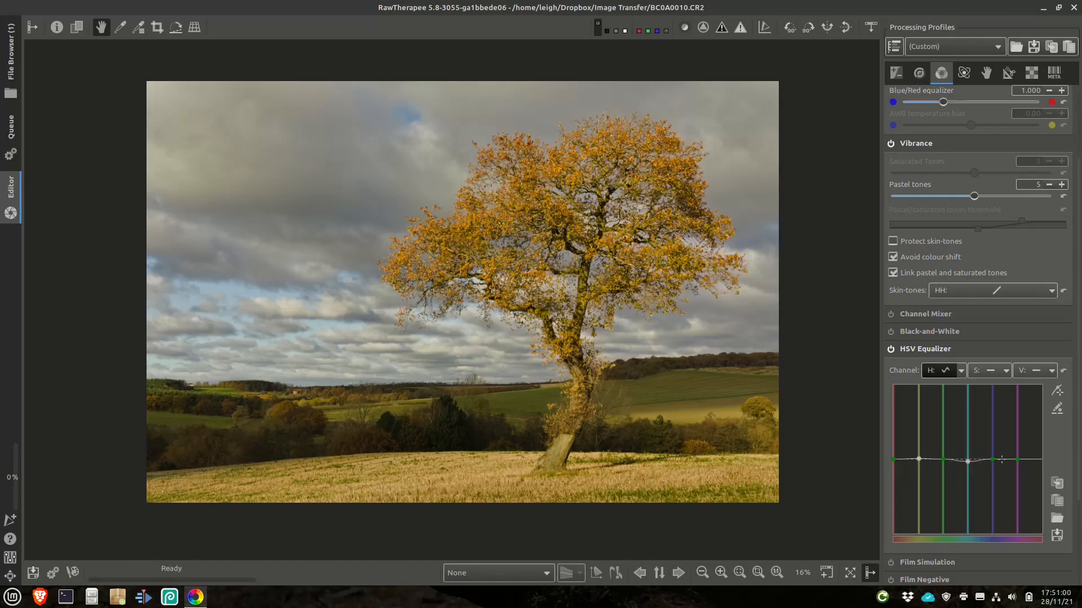
{"action": "left_click", "coordinate": [1019, 459]}
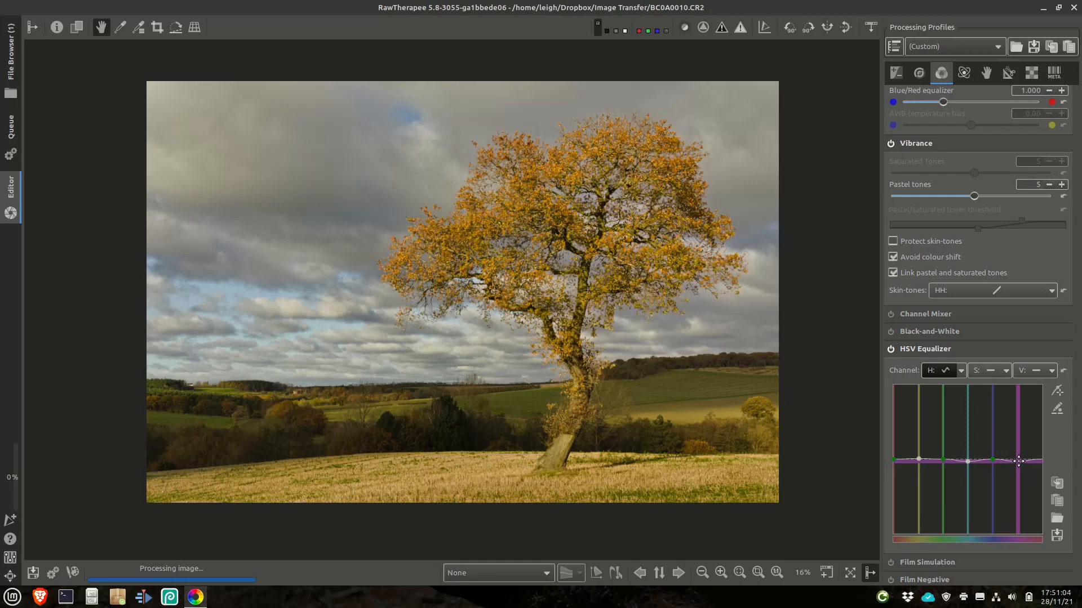
{"action": "left_click", "coordinate": [890, 350]}
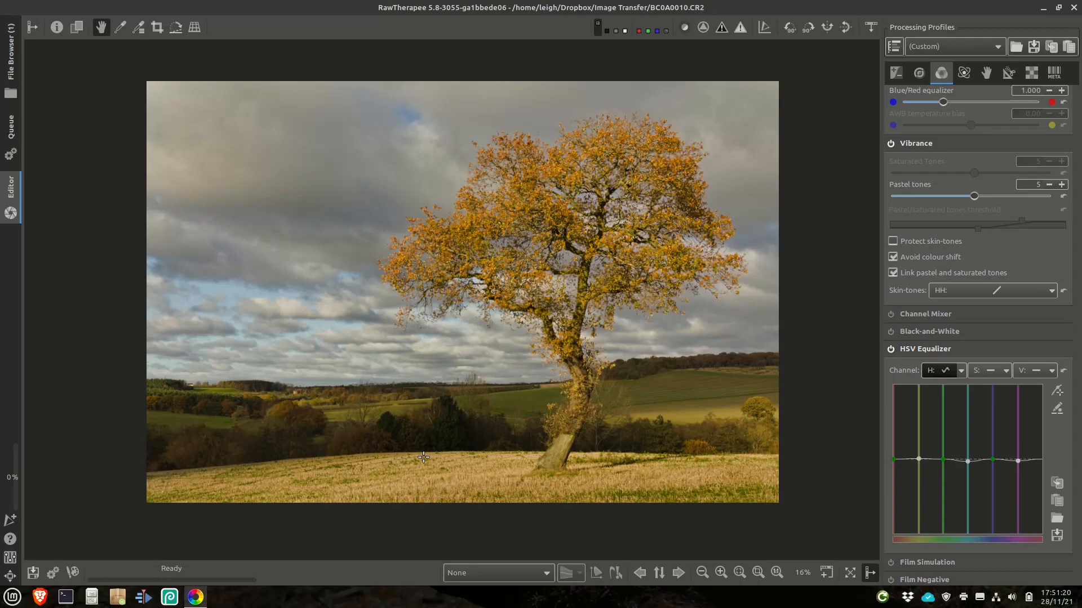
Enable Soft Light and set its strength to 62.
{"action": "scroll", "coordinate": [918, 305], "scroll_direction": "down", "scroll_amount": 3}
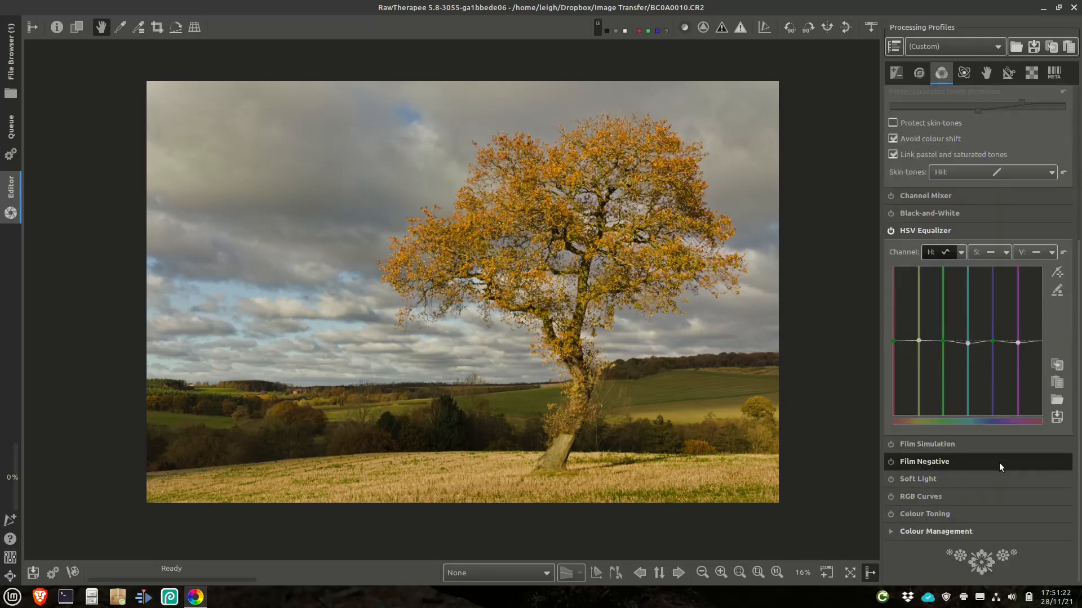
{"action": "left_click", "coordinate": [902, 482]}
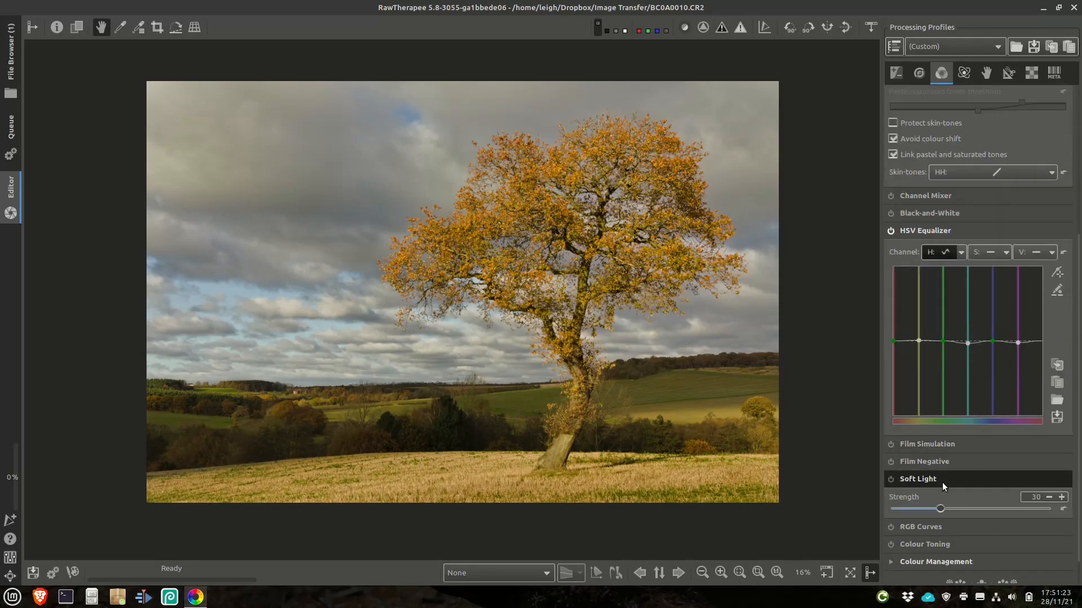
{"action": "left_click", "coordinate": [890, 479]}
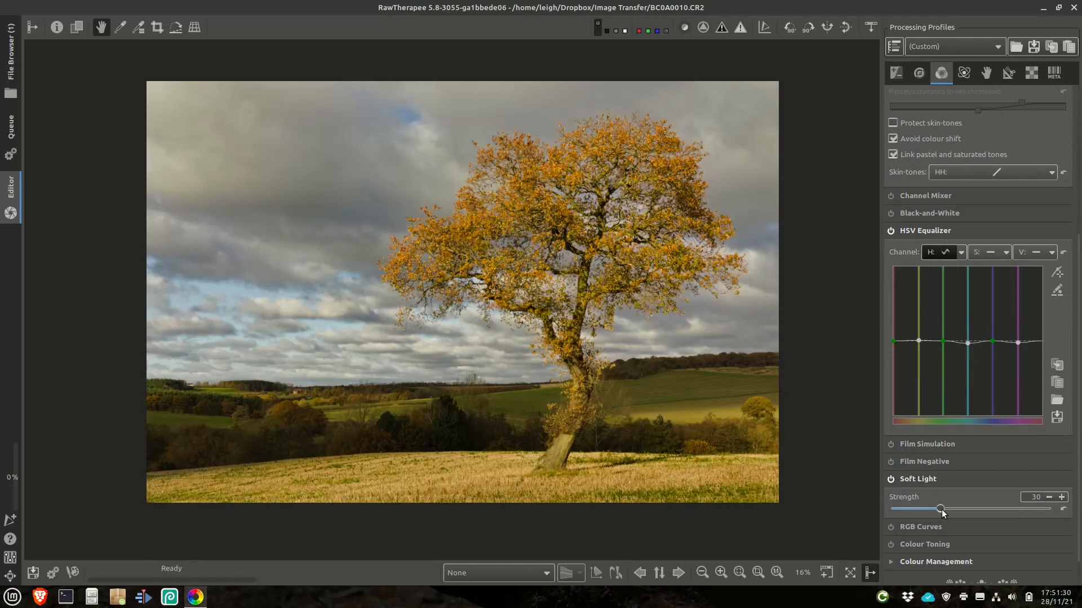
{"action": "left_click_drag", "start_coordinate": [941, 510], "coordinate": [990, 509]}
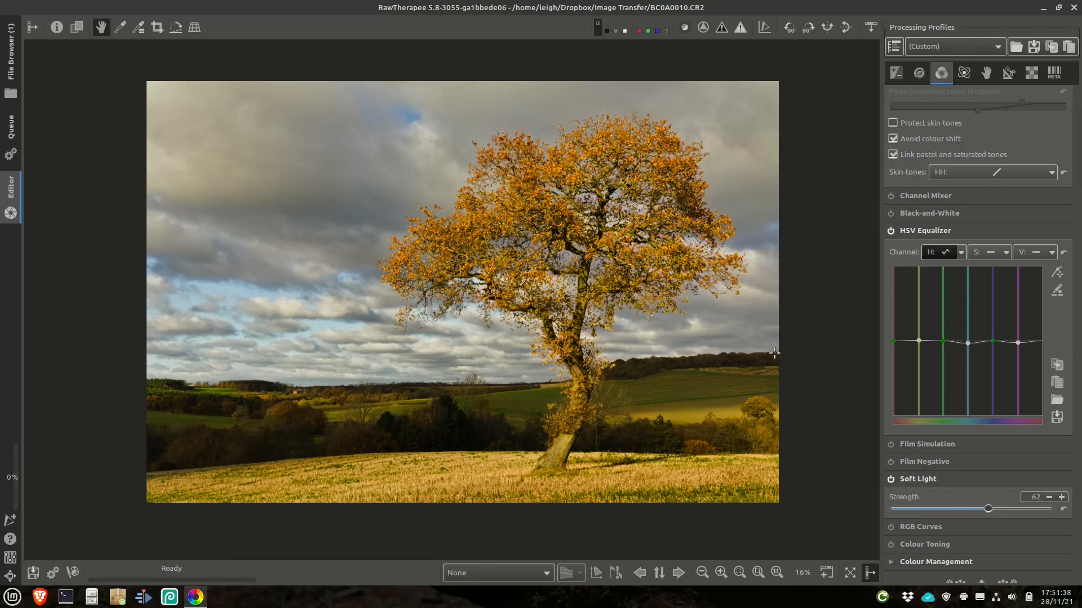
Reduce the Soft Light strength to 25 and compare the photo with and without the effect.
{"action": "left_click_drag", "start_coordinate": [988, 510], "coordinate": [933, 511]}
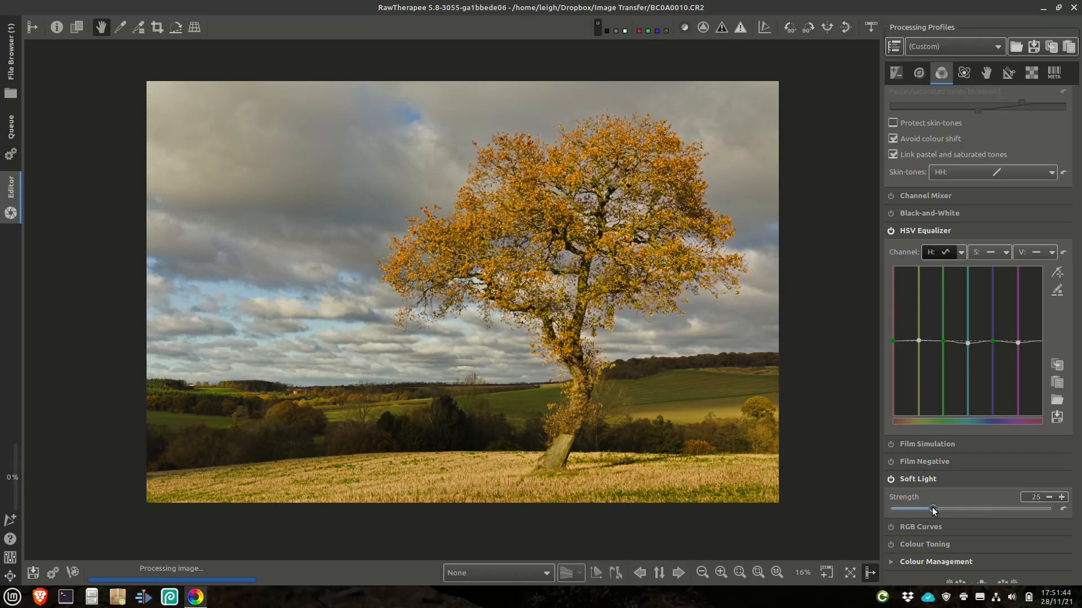
{"action": "left_click", "coordinate": [890, 480]}
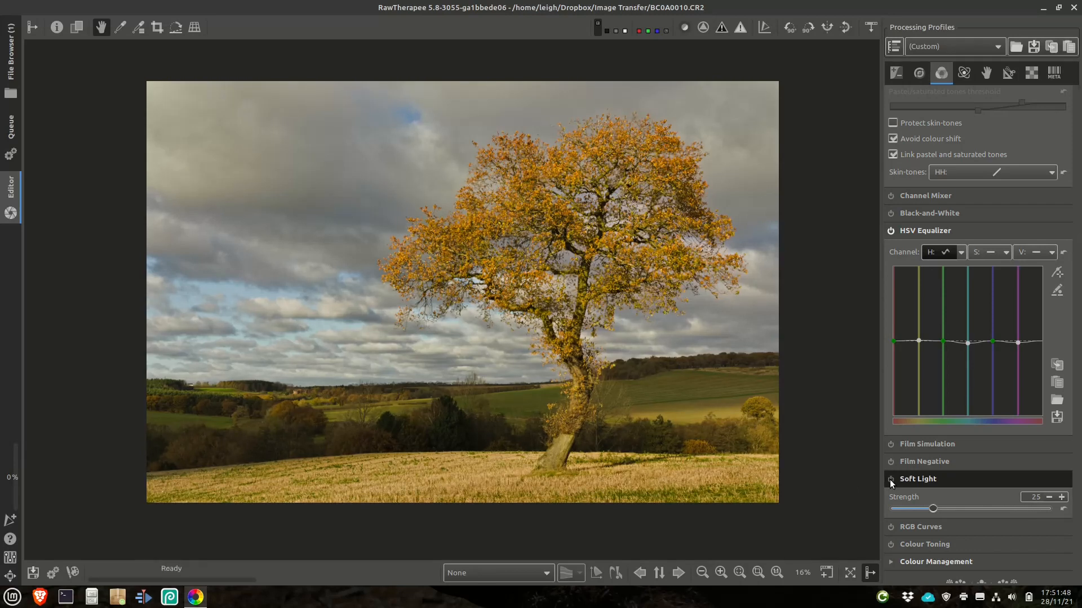
{"action": "left_click", "coordinate": [890, 480]}
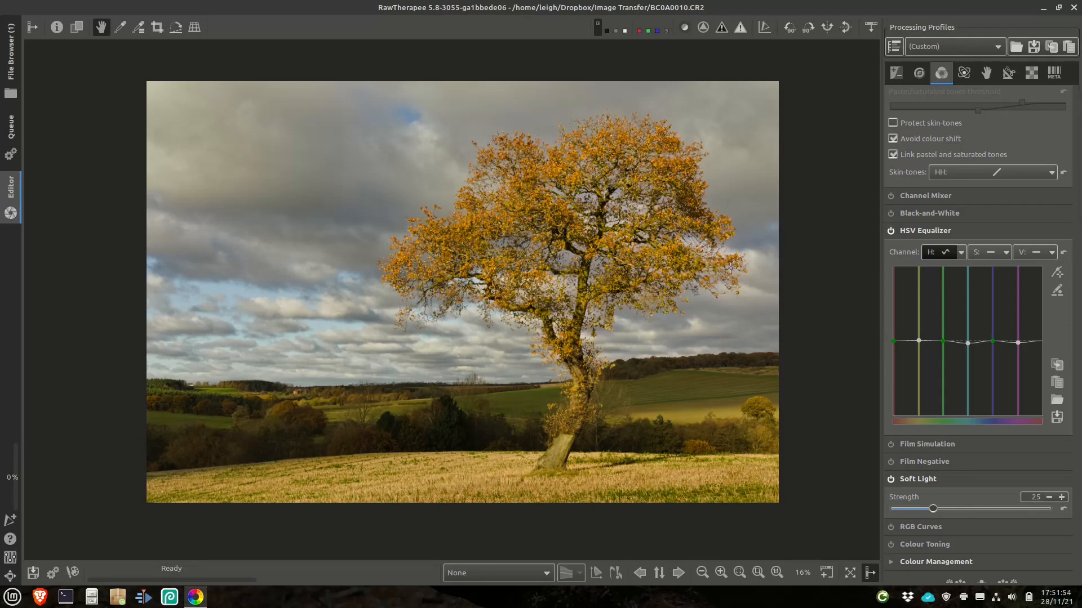
Enable Local Adjustments, add a new spot, show its additional settings and set the spot shape to Rectangle.
{"action": "left_click", "coordinate": [986, 73]}
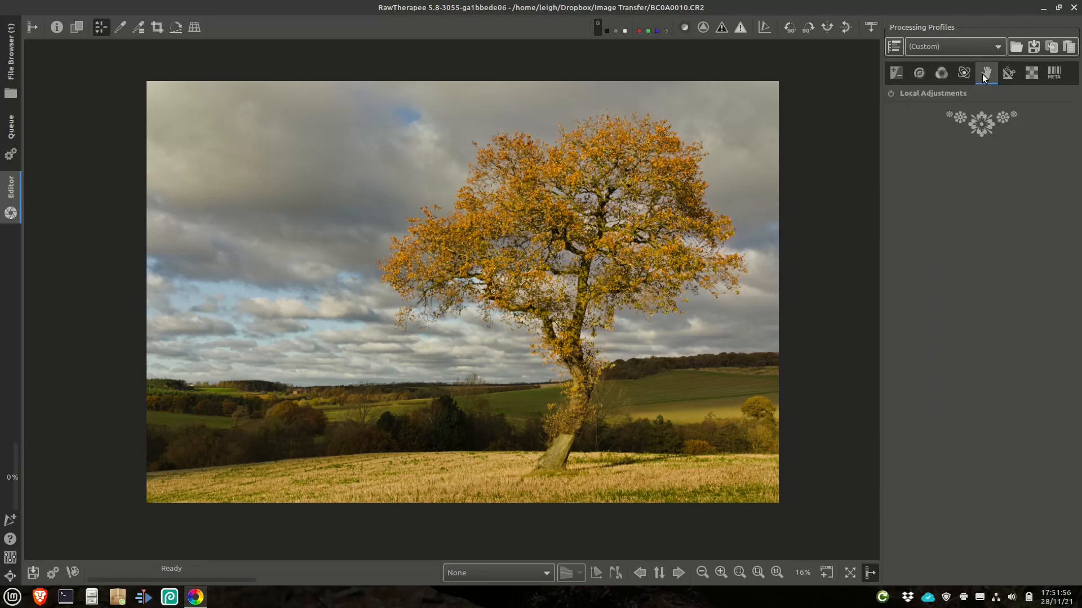
{"action": "left_click", "coordinate": [931, 95]}
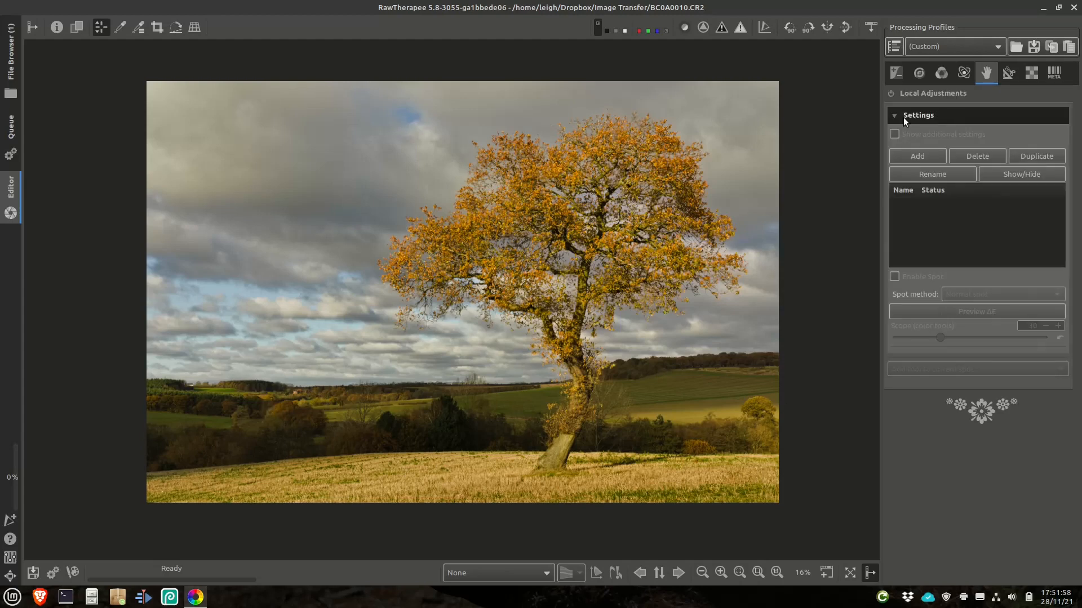
{"action": "left_click", "coordinate": [890, 94]}
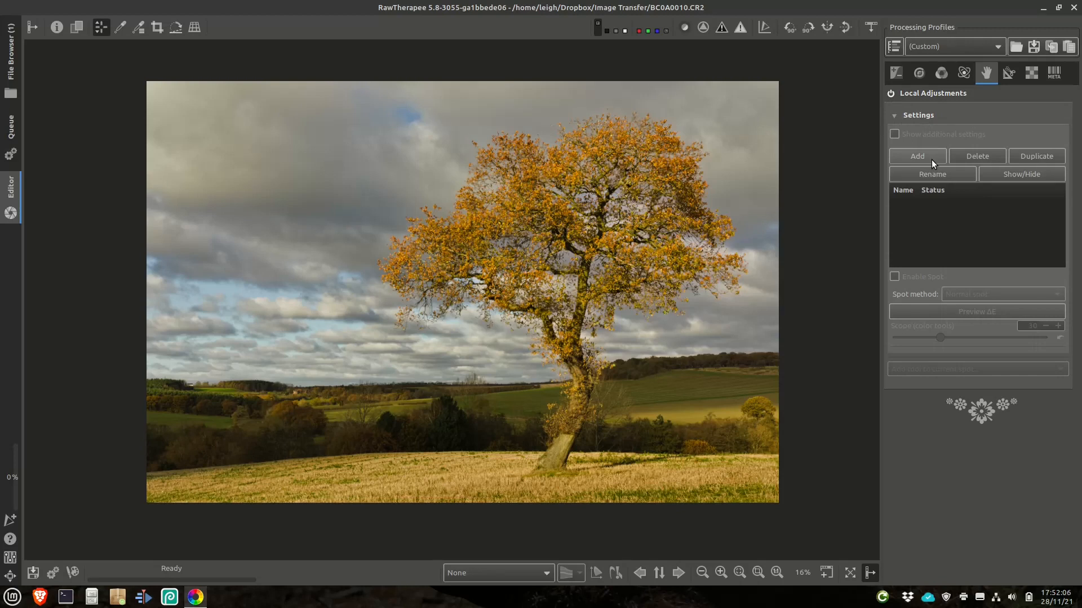
{"action": "left_click", "coordinate": [932, 160]}
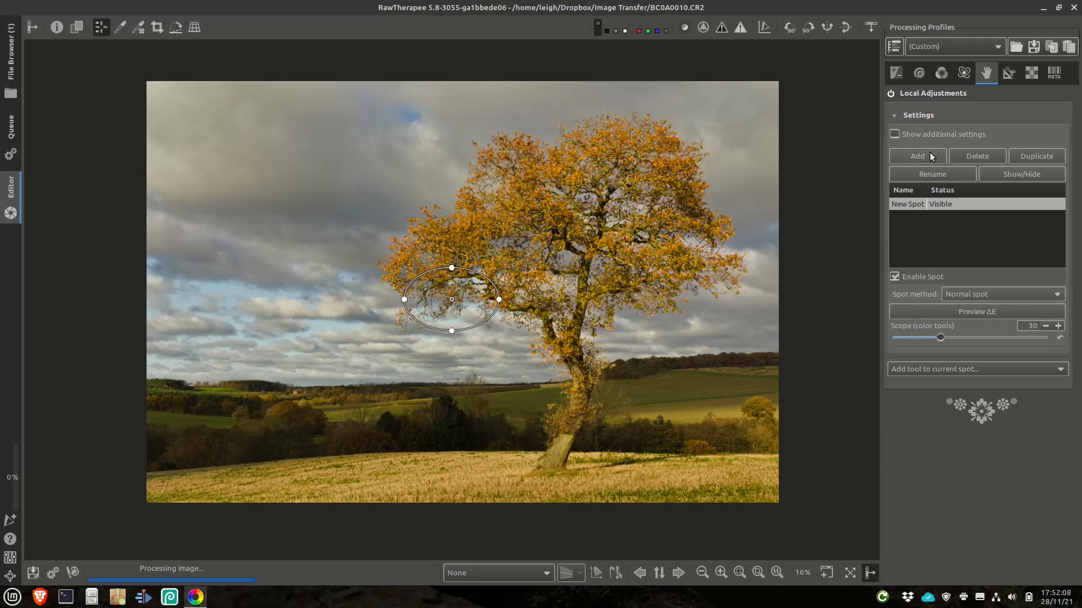
{"action": "left_click", "coordinate": [894, 134]}
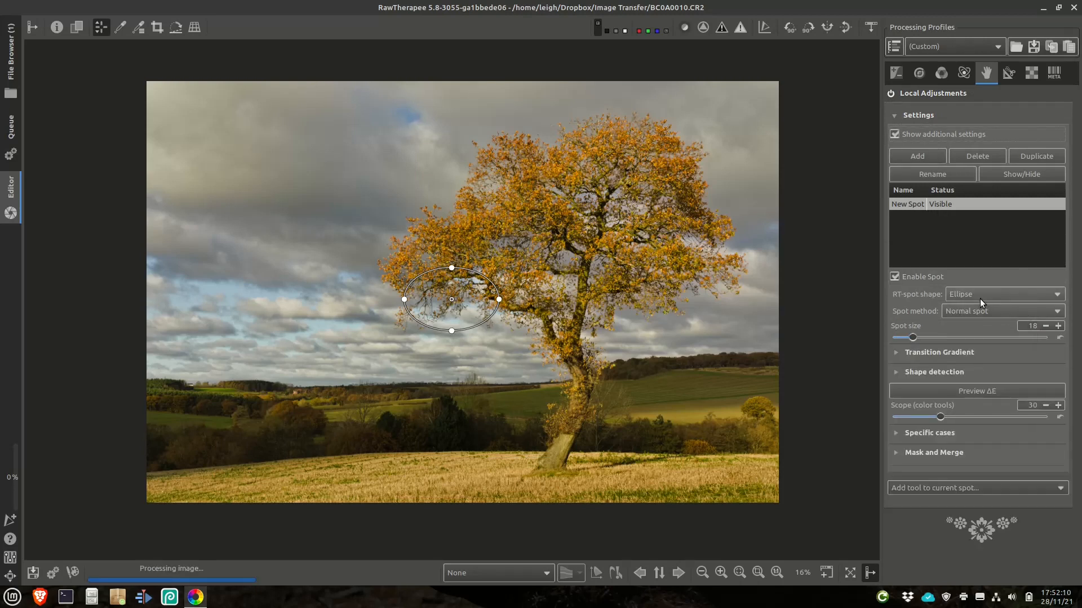
{"action": "left_click", "coordinate": [1011, 293]}
{"action": "left_click", "coordinate": [1012, 305]}
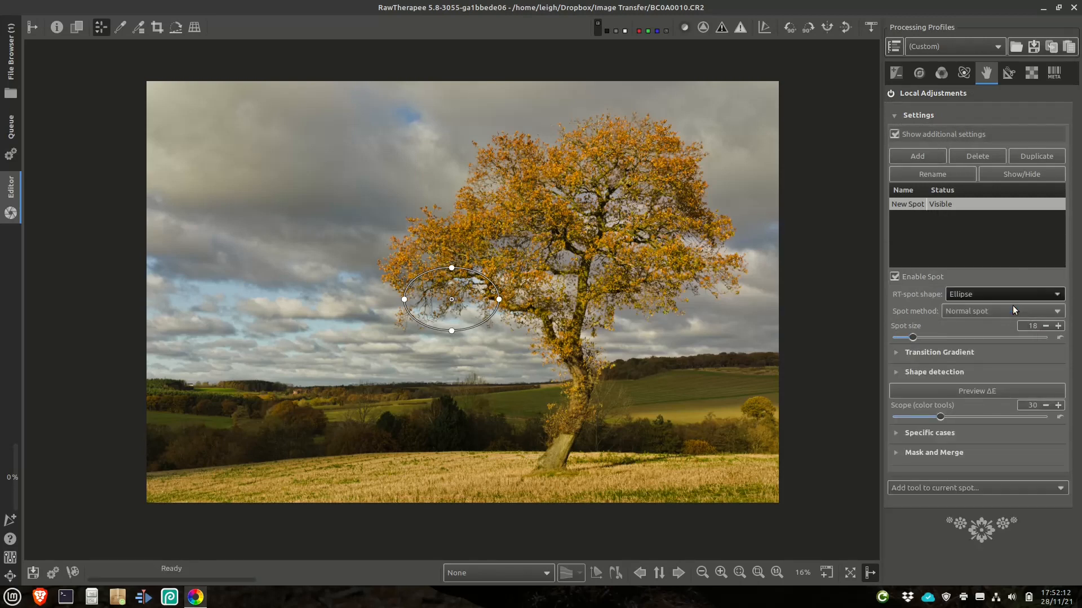
Centre the rectangular spot on the photo's upper-left corner and resize it to cover the sky down to the horizon and across to the right edge.
{"action": "mouse_move", "coordinate": [451, 299]}
{"action": "left_mouse_down"}
{"action": "mouse_move", "coordinate": [147, 84]}
{"action": "mouse_move", "coordinate": [604, 82]}
{"action": "mouse_move", "coordinate": [898, 149]}
{"action": "left_mouse_up"}
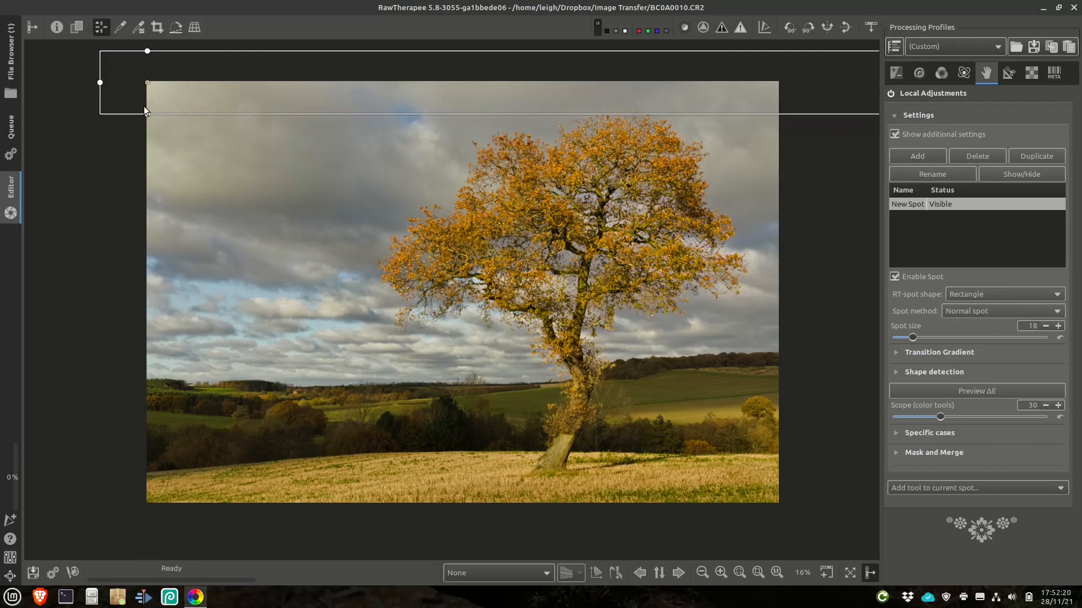
{"action": "left_click_drag", "start_coordinate": [148, 113], "coordinate": [152, 384]}
{"action": "left_click_drag", "start_coordinate": [720, 259], "coordinate": [649, 259]}
{"action": "mouse_move", "coordinate": [981, 162]}
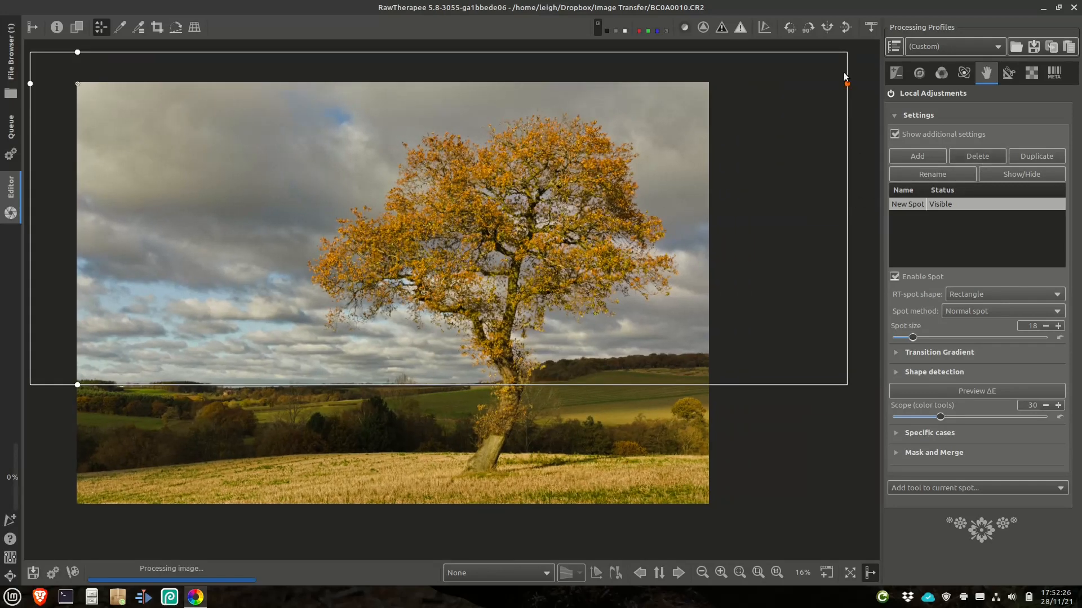
{"action": "left_click_drag", "start_coordinate": [847, 84], "coordinate": [710, 84]}
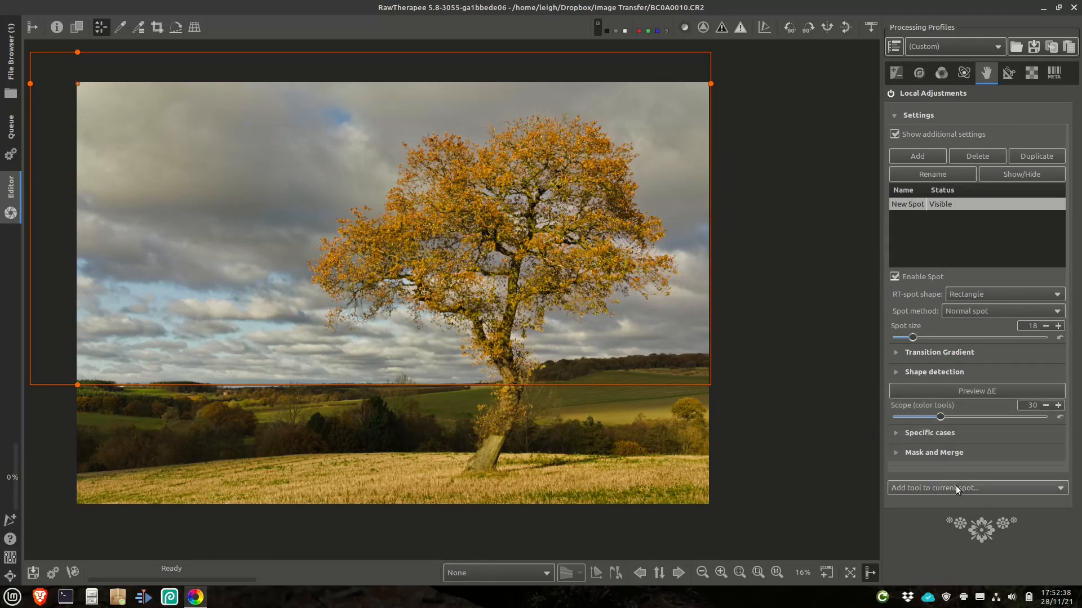
Add the Color & Light tool to the sky spot, set Lightness to -26 and compare the effect.
{"action": "left_click", "coordinate": [974, 487]}
{"action": "left_click", "coordinate": [982, 508]}
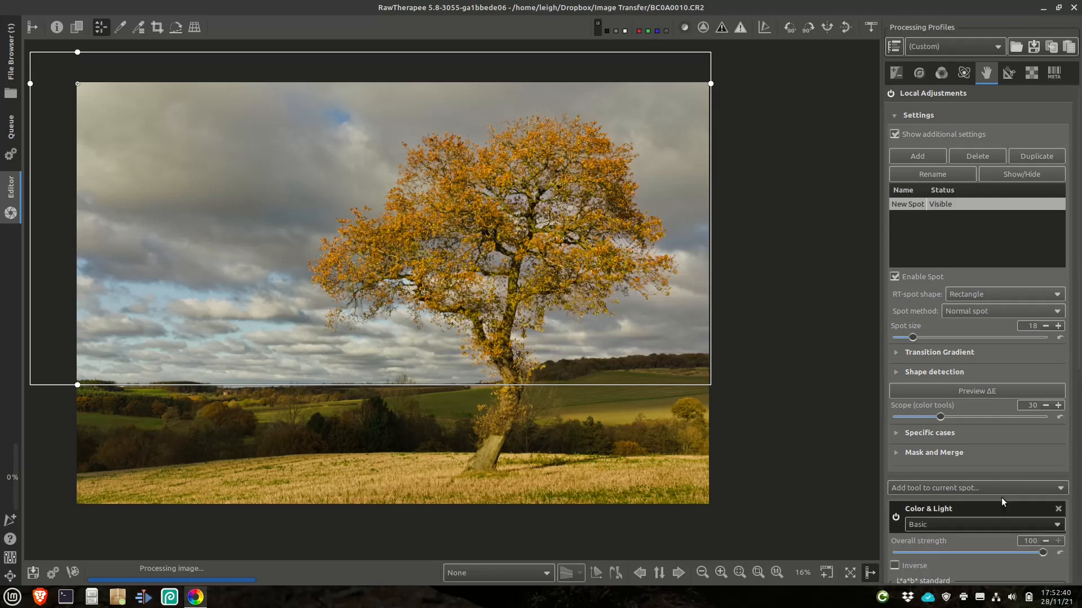
{"action": "scroll", "coordinate": [1001, 498], "scroll_direction": "down", "scroll_amount": 2}
{"action": "scroll", "coordinate": [951, 534], "scroll_direction": "down", "scroll_amount": 2}
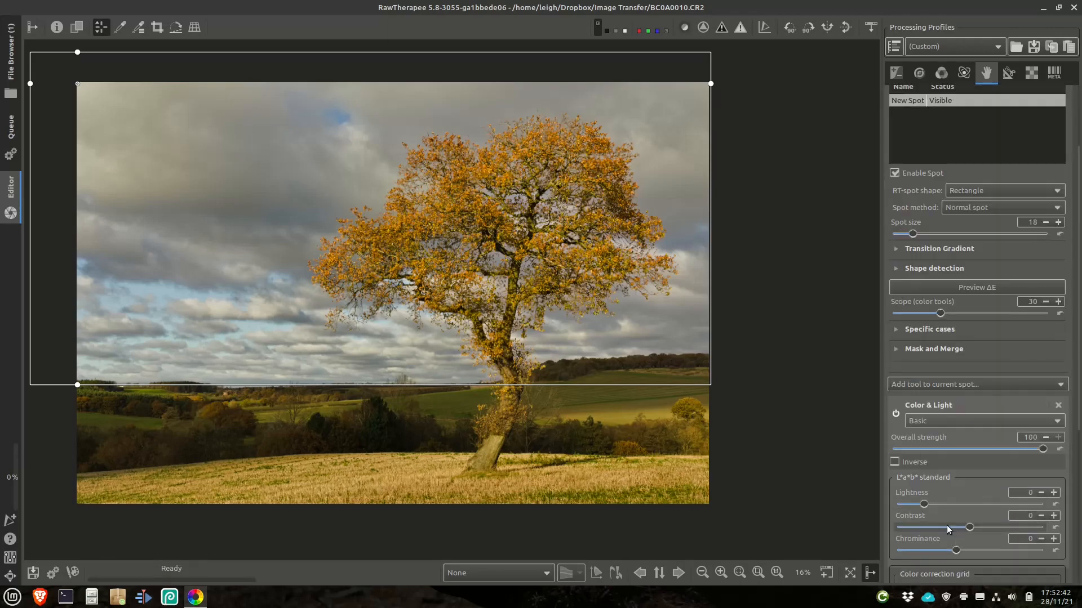
{"action": "left_click_drag", "start_coordinate": [924, 503], "coordinate": [919, 506]}
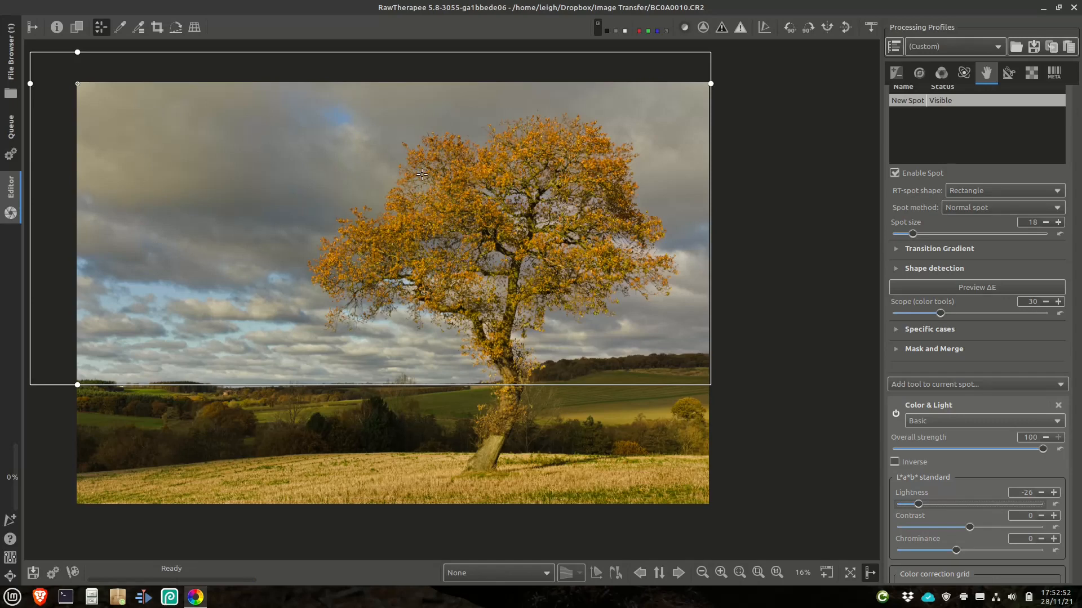
{"action": "left_click", "coordinate": [897, 414]}
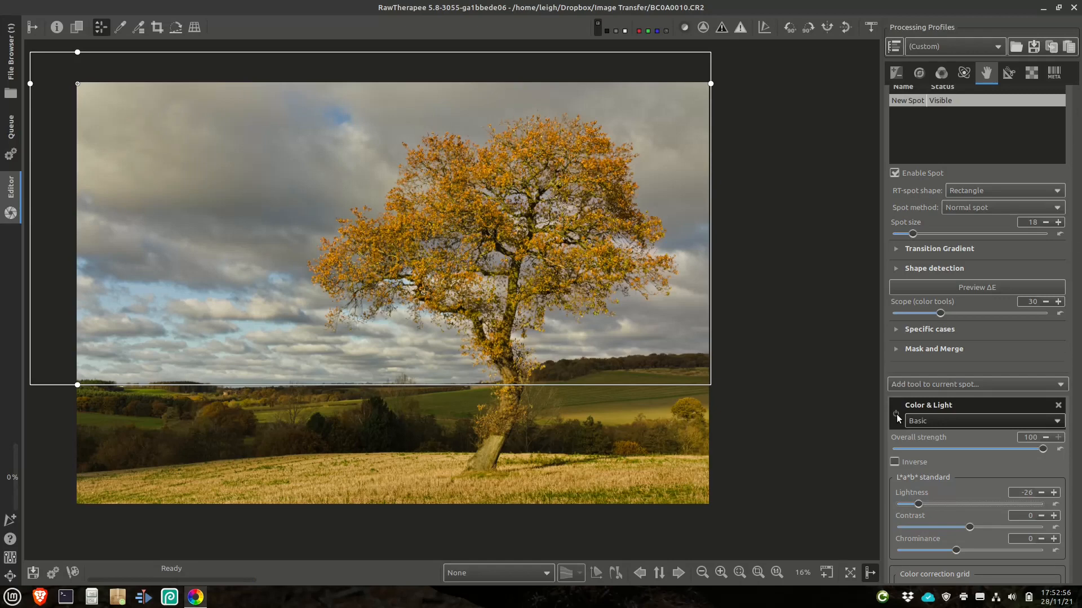
{"action": "left_click", "coordinate": [897, 414]}
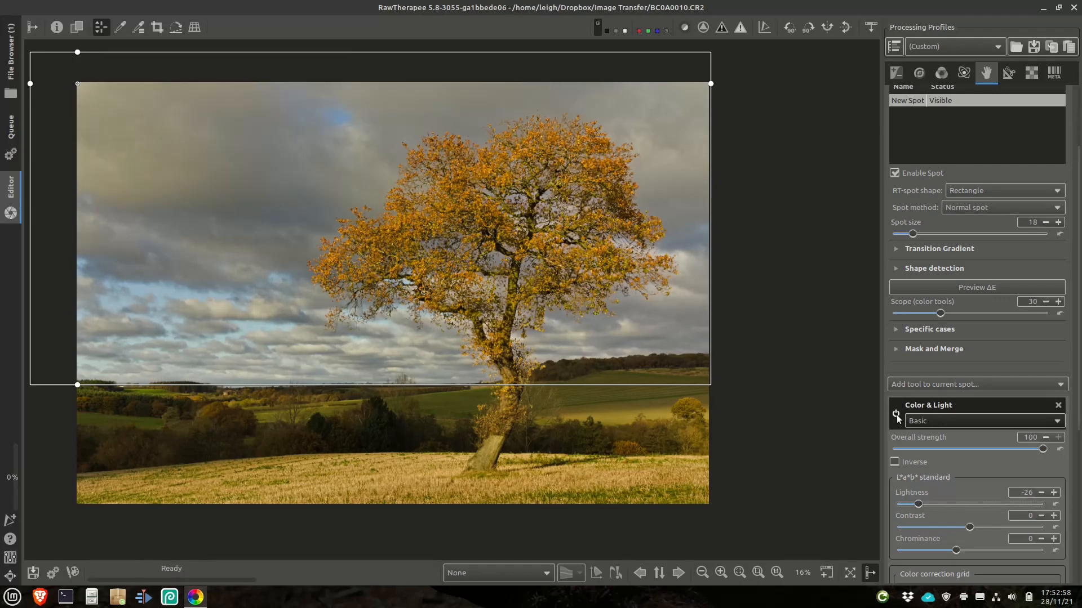
Set the sky spot's Color & Light Chrominance to -42.
{"action": "left_click_drag", "start_coordinate": [957, 551], "coordinate": [942, 553]}
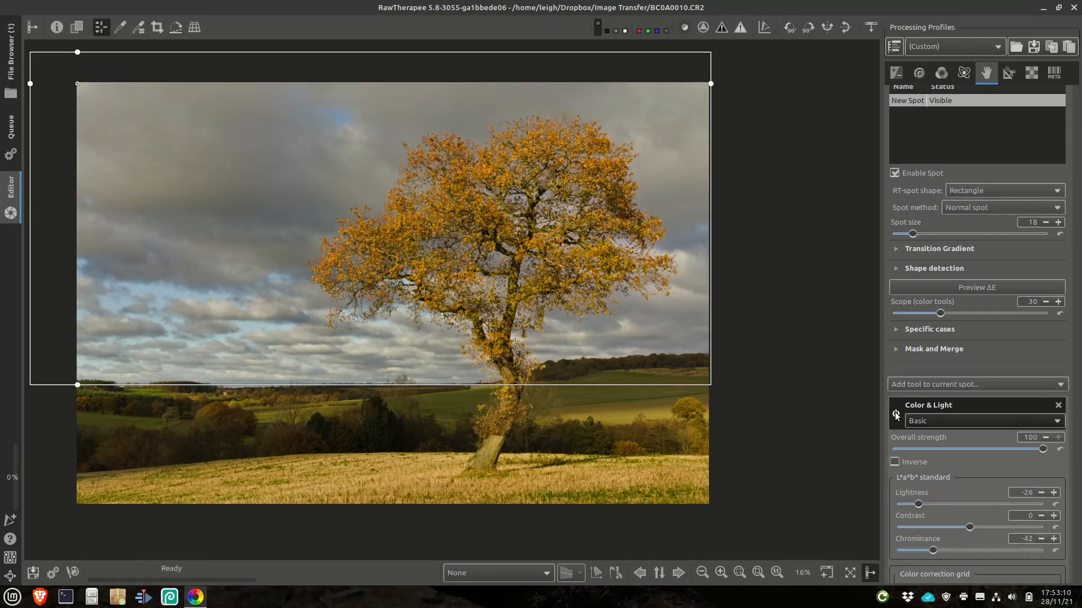
{"action": "scroll", "coordinate": [1026, 245], "scroll_direction": "up", "scroll_amount": 3}
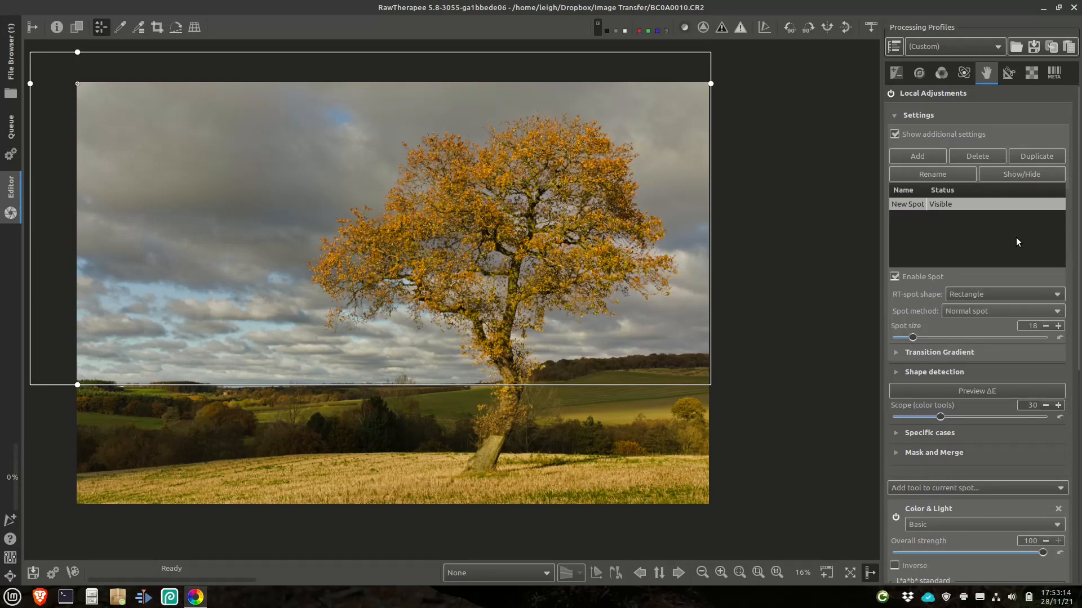
{"action": "scroll", "coordinate": [1016, 237], "scroll_direction": "down", "scroll_amount": 7}
{"action": "scroll", "coordinate": [987, 419], "scroll_direction": "up", "scroll_amount": 7}
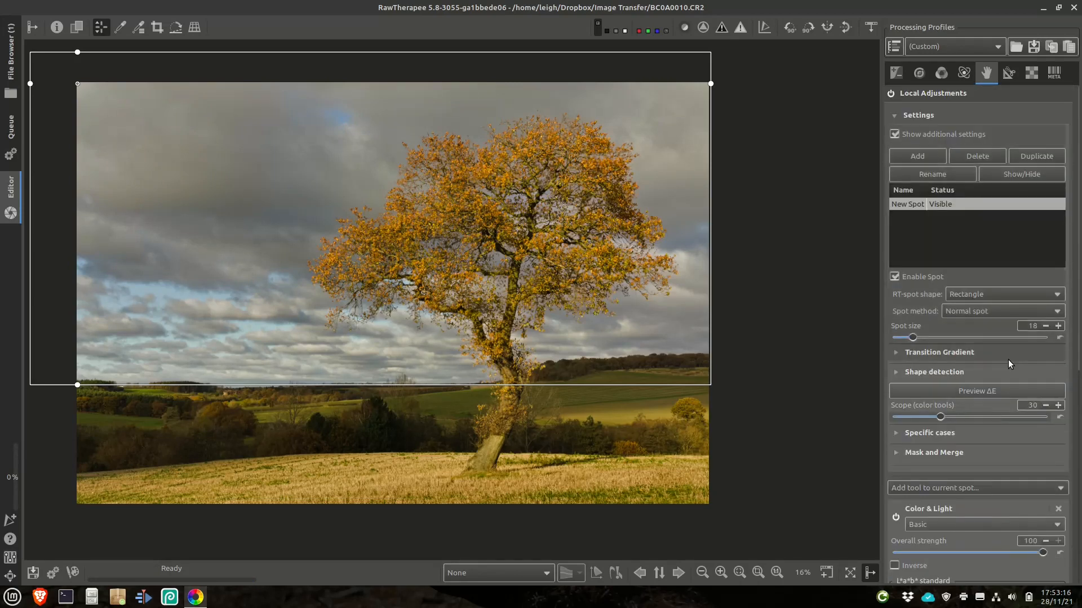
Enable Wavelet levels and turn on its Sharp-mask and Clarity section.
{"action": "left_click", "coordinate": [964, 72]}
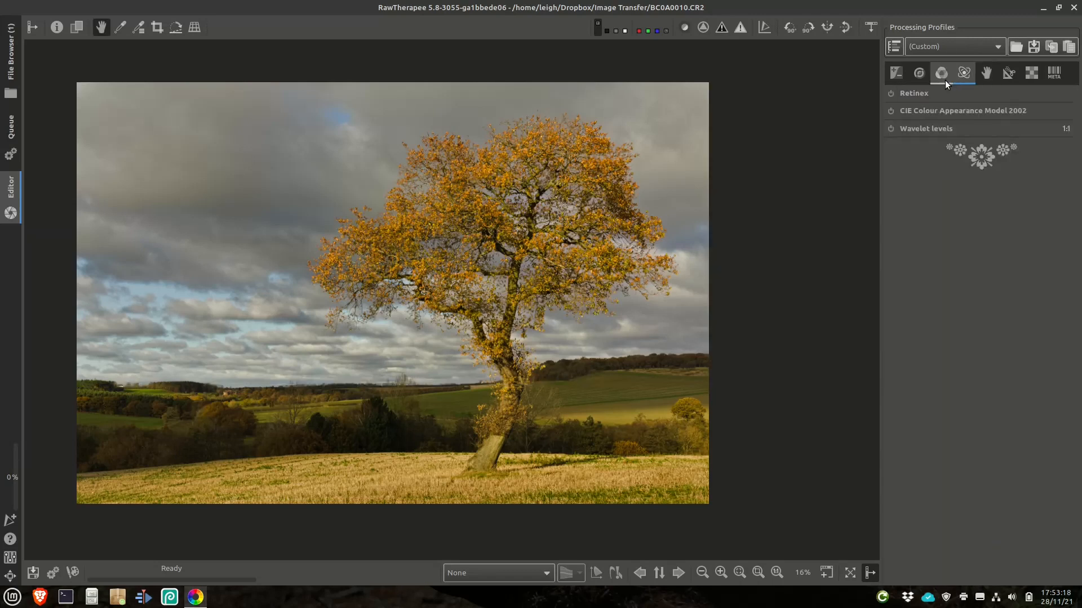
{"action": "left_click", "coordinate": [934, 130]}
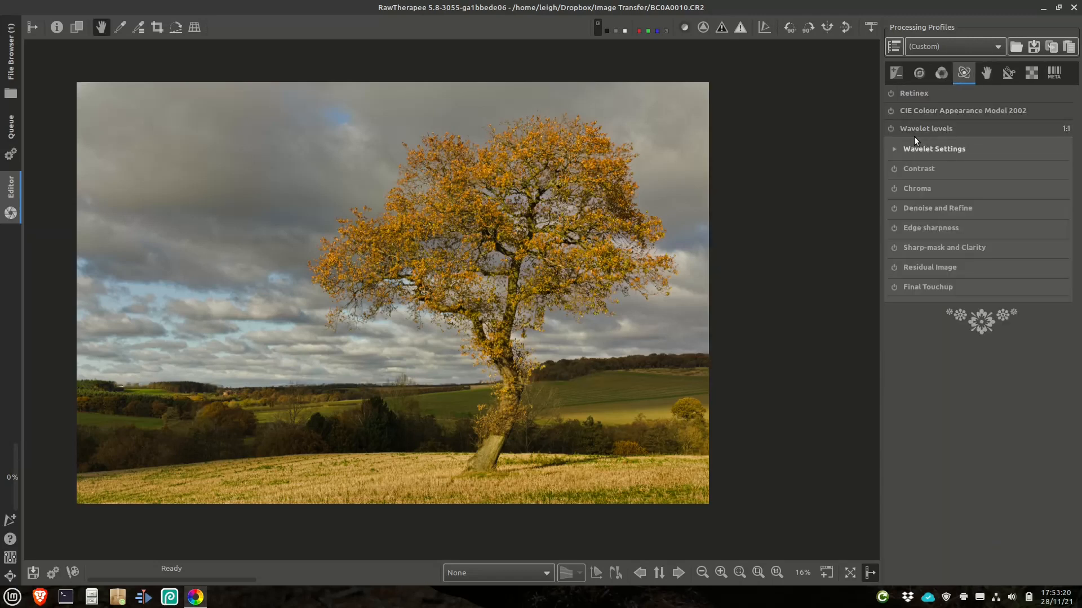
{"action": "left_click", "coordinate": [890, 129]}
{"action": "left_click", "coordinate": [894, 247]}
{"action": "left_click", "coordinate": [949, 249]}
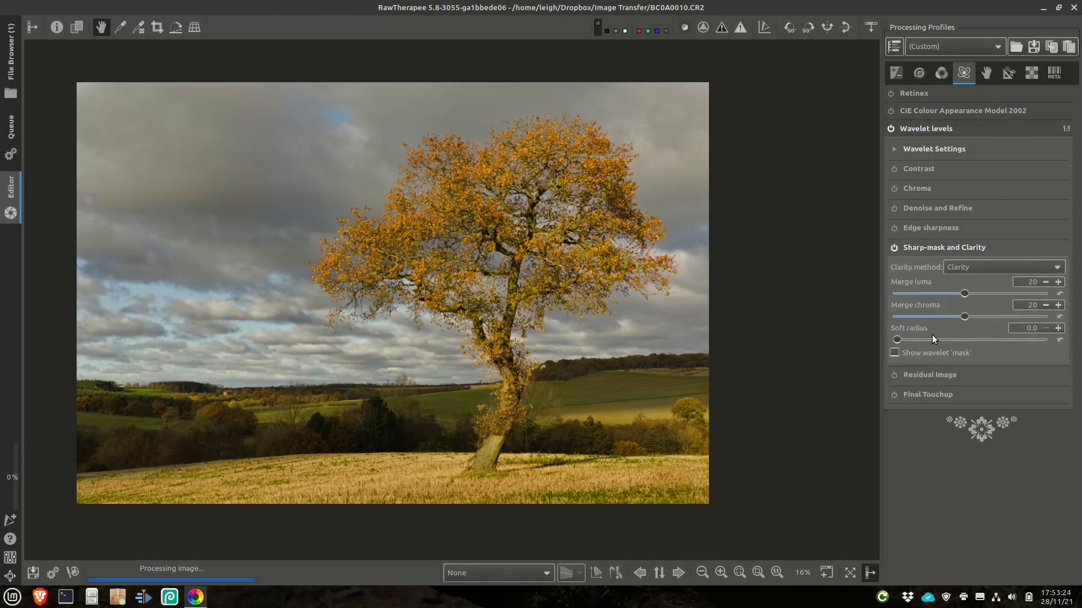
Try a Soft radius of 19.5 and a Merge luma of 39 in Sharp-mask and Clarity, comparing the effect.
{"action": "left_click_drag", "start_coordinate": [896, 339], "coordinate": [922, 340]}
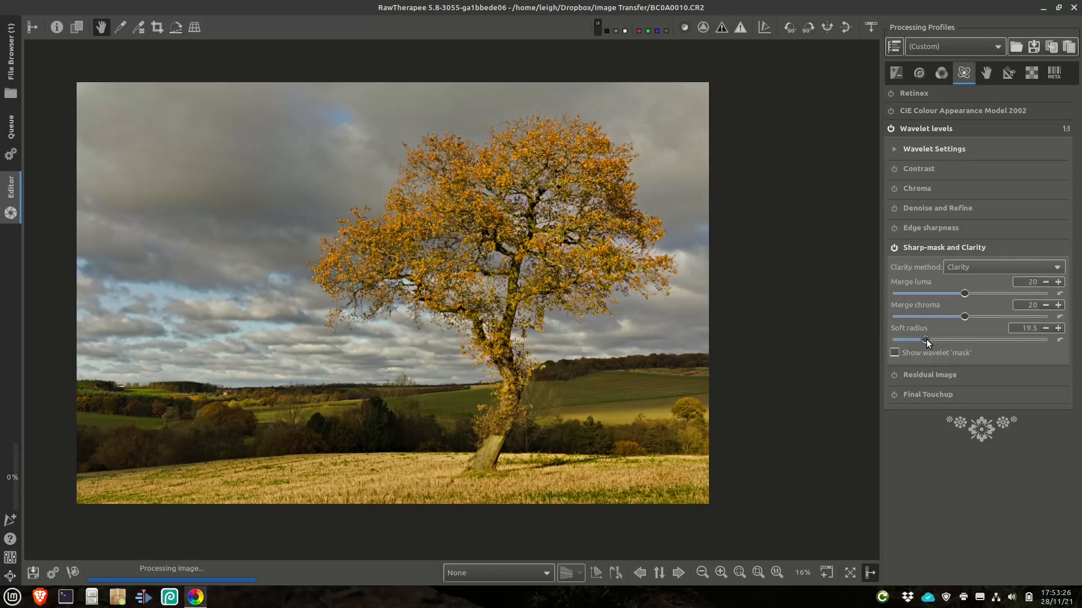
{"action": "left_click", "coordinate": [897, 251]}
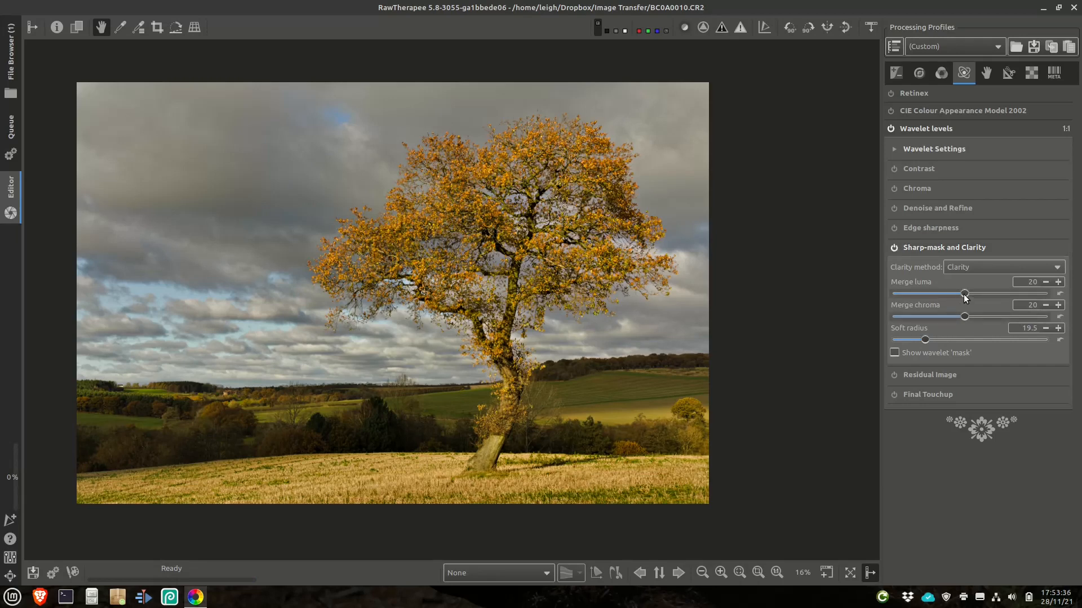
{"action": "left_click_drag", "start_coordinate": [966, 297], "coordinate": [985, 295]}
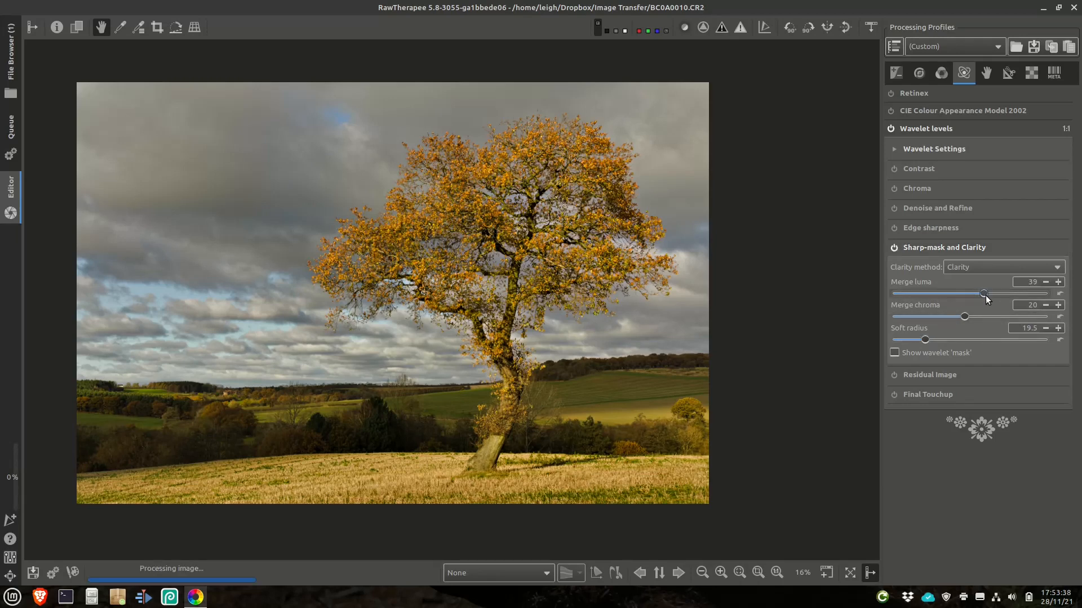
{"action": "left_click", "coordinate": [896, 248]}
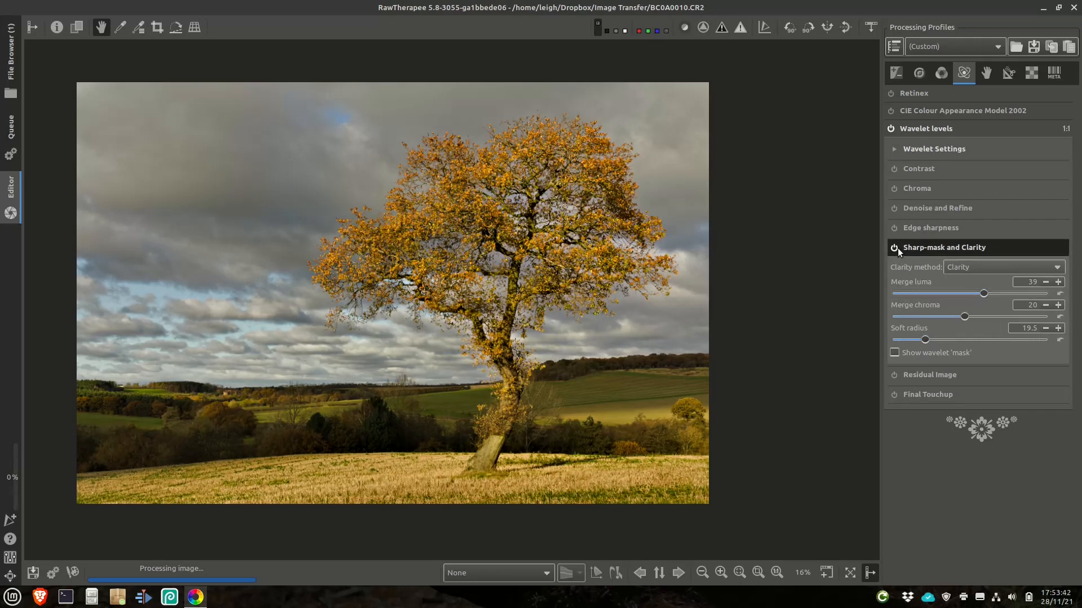
Set the Sharp-mask and Clarity Soft radius to 8.6 and Merge luma to 26, and compare the effect.
{"action": "left_click_drag", "start_coordinate": [925, 340], "coordinate": [909, 340]}
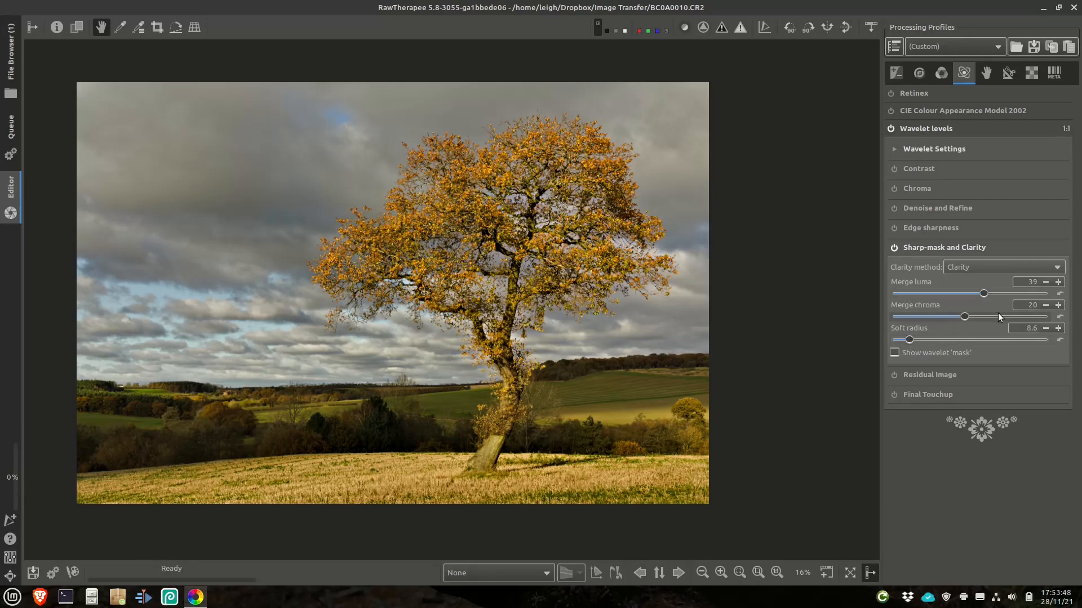
{"action": "left_click_drag", "start_coordinate": [984, 294], "coordinate": [969, 298]}
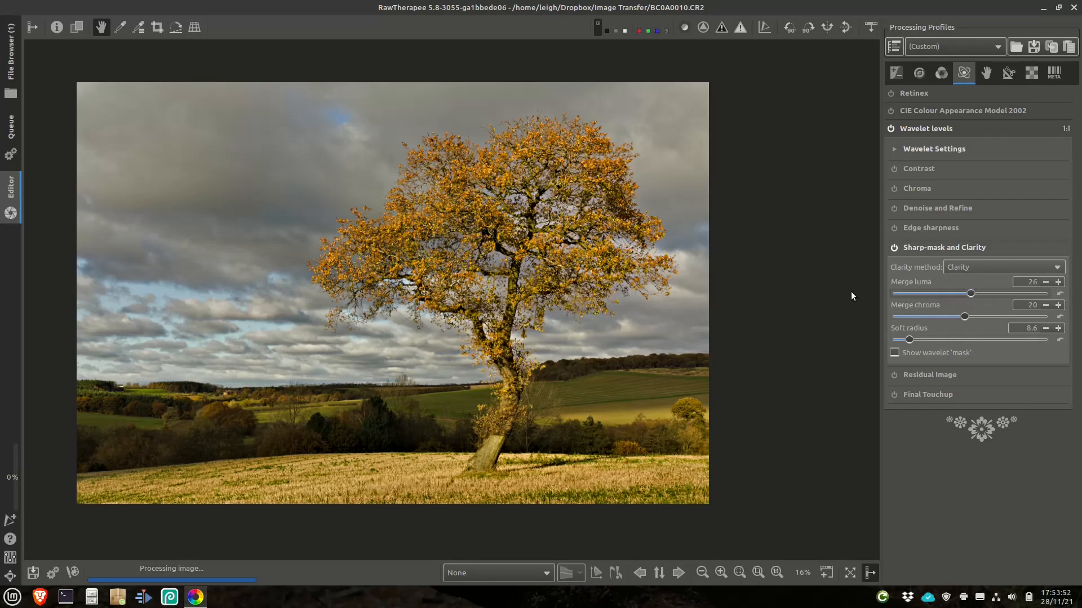
{"action": "left_click", "coordinate": [893, 248]}
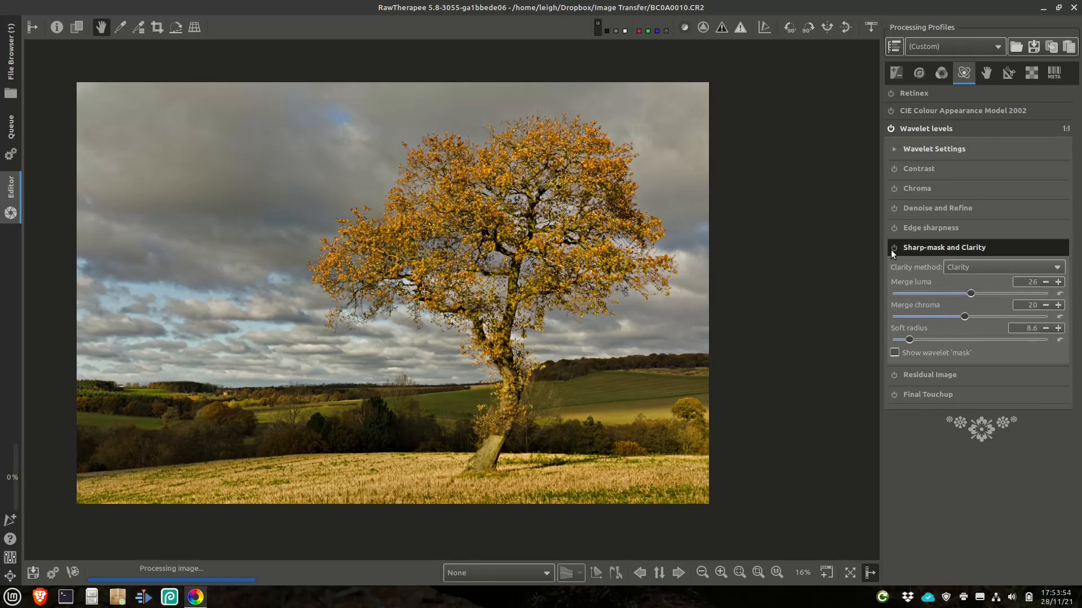
{"action": "left_click", "coordinate": [894, 249]}
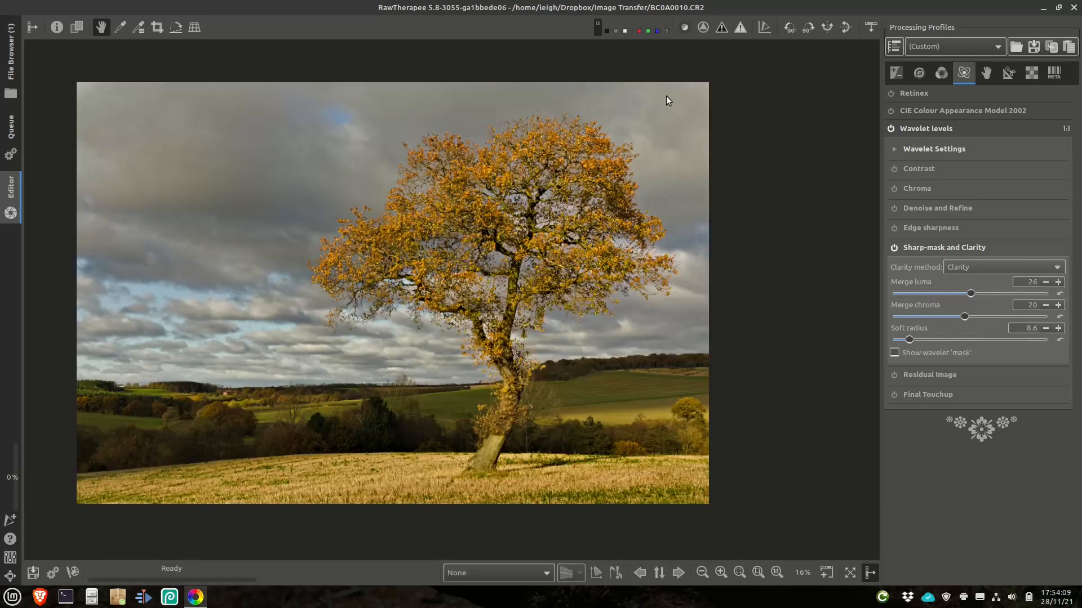
Enable Sharpening with Halo control and view the tree's branches at 100%.
{"action": "left_click", "coordinate": [916, 75]}
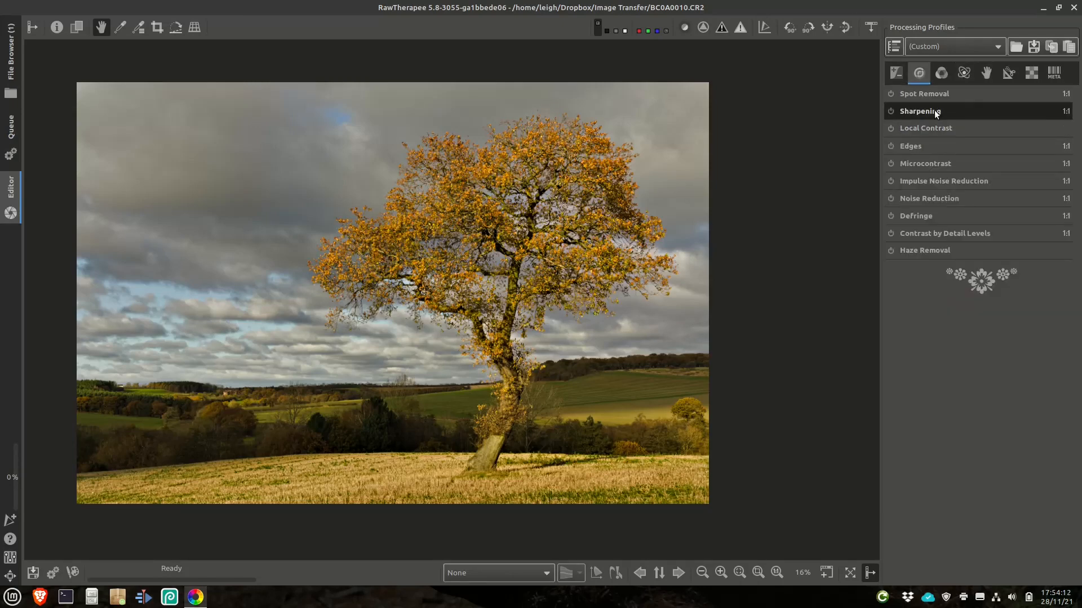
{"action": "left_click", "coordinate": [934, 111]}
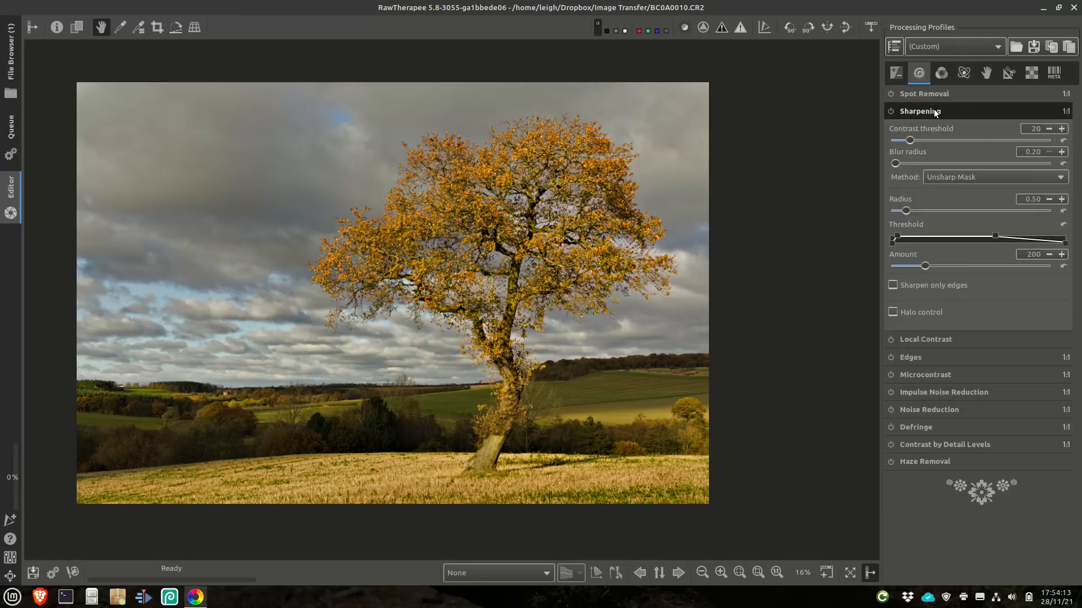
{"action": "left_click", "coordinate": [890, 111]}
{"action": "left_click", "coordinate": [894, 312]}
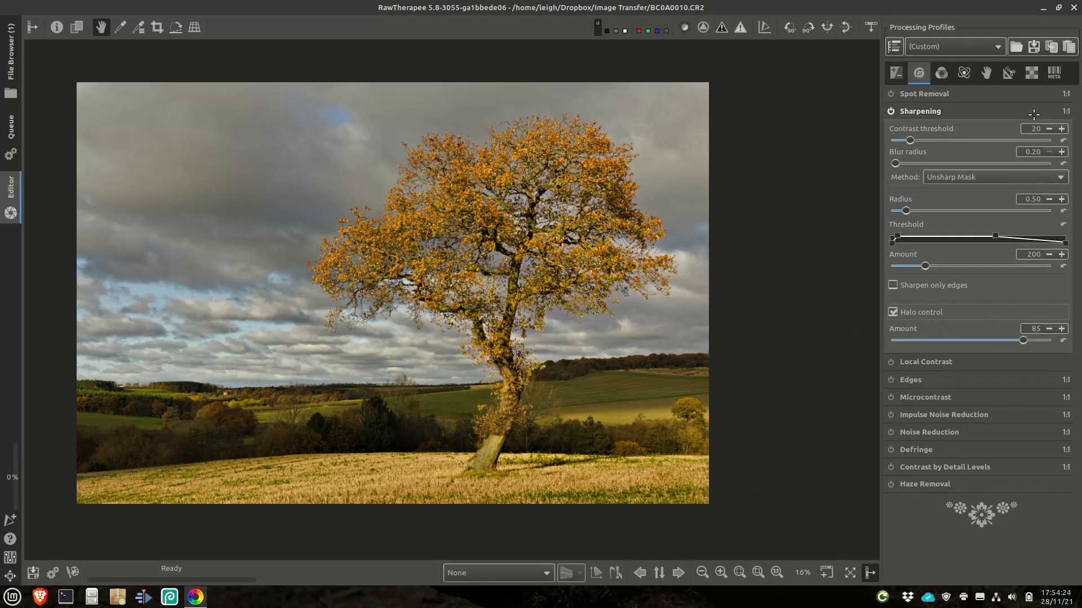
{"action": "left_click", "coordinate": [776, 573]}
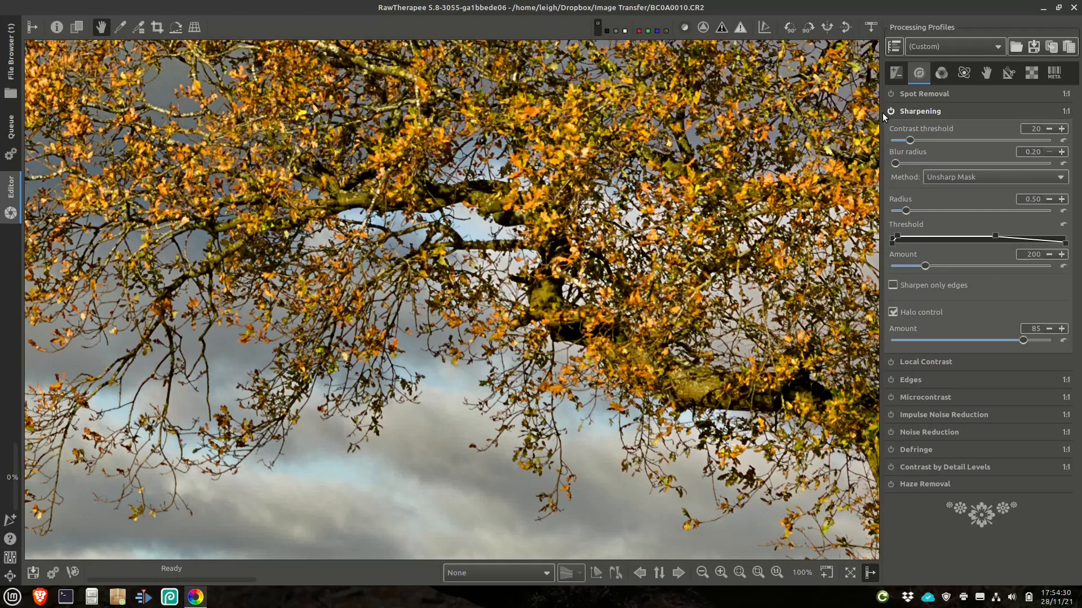
Switch Sharpening off and on again to compare its effect on the tree's branches.
{"action": "left_click", "coordinate": [890, 112]}
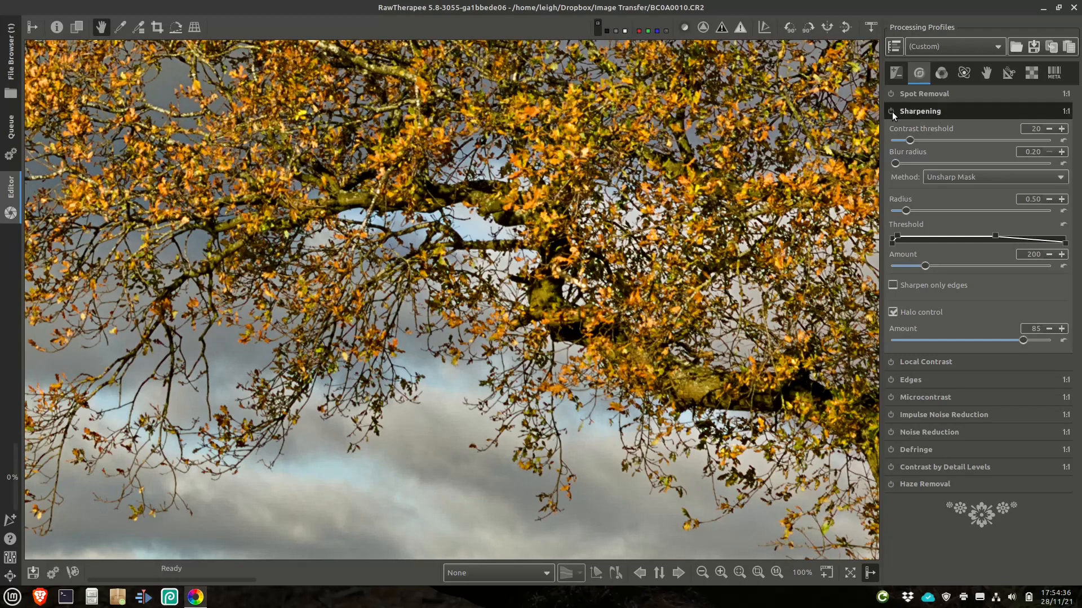
{"action": "left_click", "coordinate": [891, 112]}
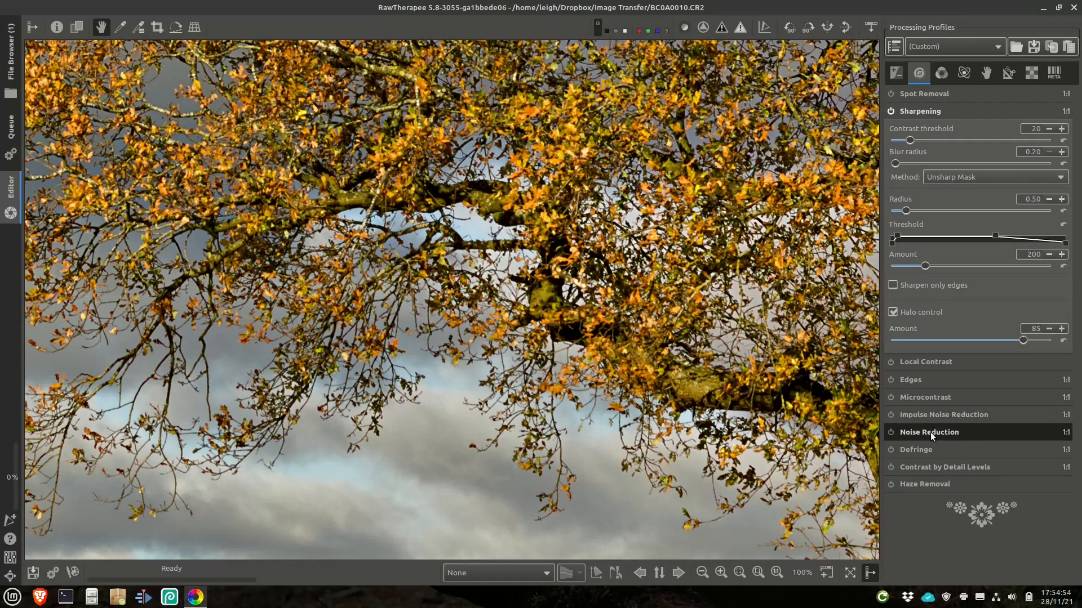
Enable Noise Reduction and set its Luminance to 15.60, with the clouds and horizon in view at 100%.
{"action": "left_click_drag", "start_coordinate": [388, 481], "coordinate": [522, 393]}
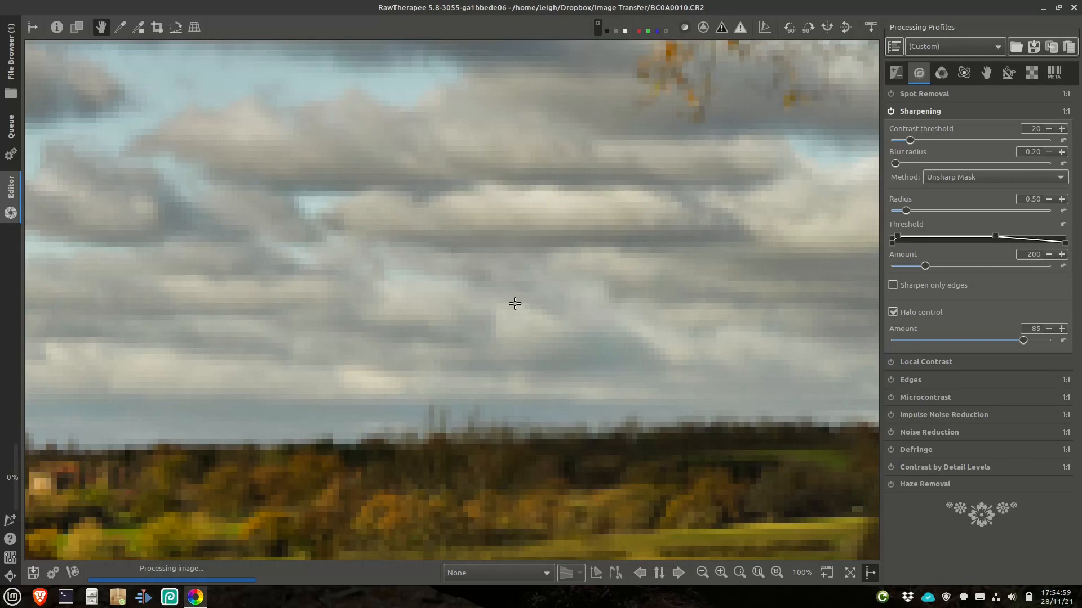
{"action": "left_click", "coordinate": [938, 413]}
{"action": "left_click", "coordinate": [938, 416]}
{"action": "left_click", "coordinate": [943, 431]}
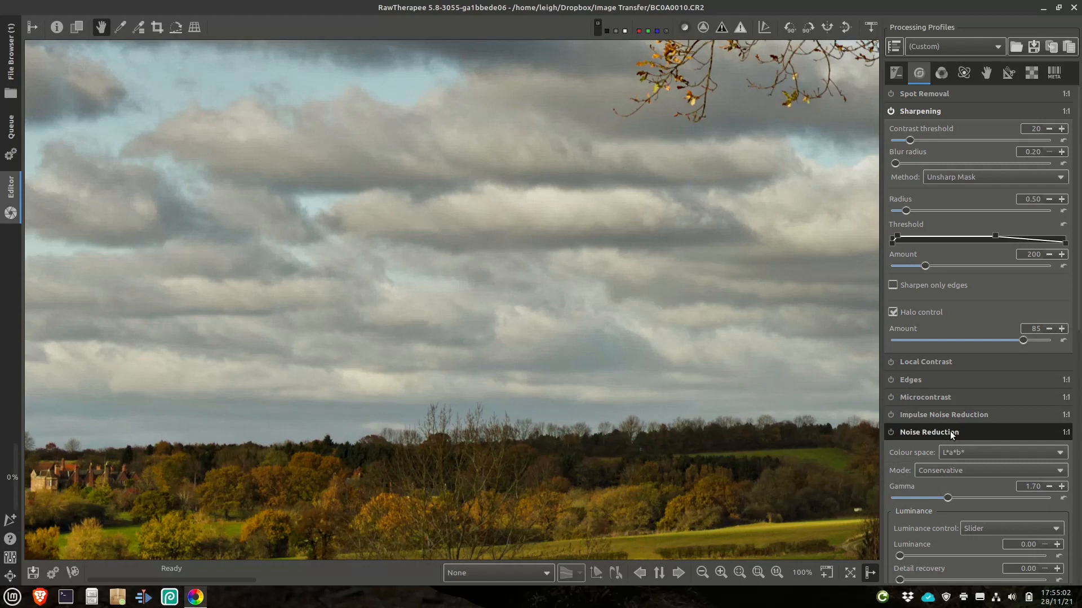
{"action": "scroll", "coordinate": [930, 475], "scroll_direction": "down", "scroll_amount": 1}
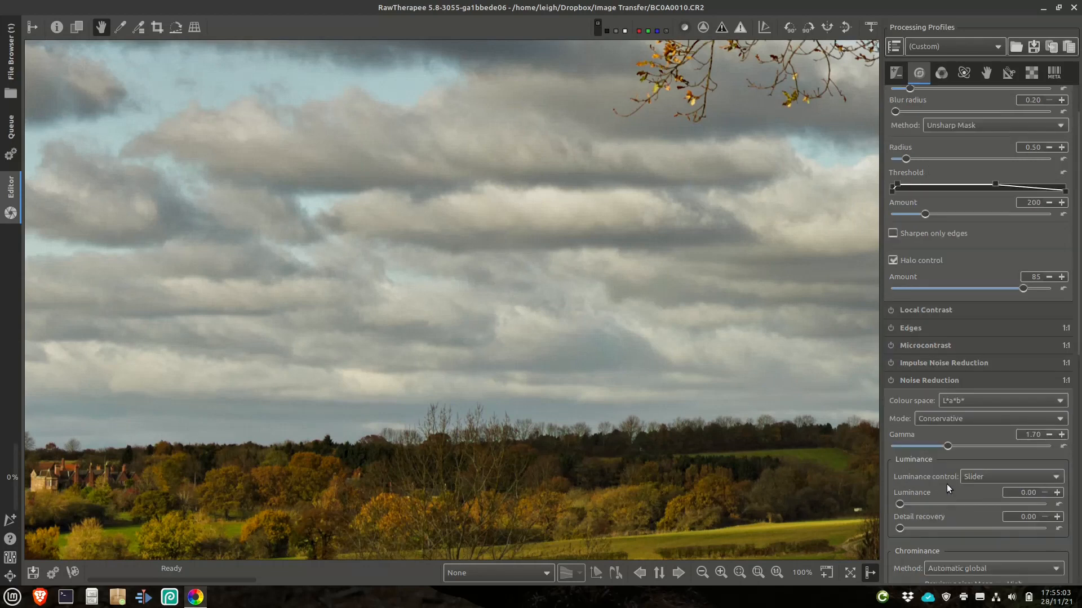
{"action": "left_click", "coordinate": [890, 381]}
{"action": "left_click_drag", "start_coordinate": [899, 503], "coordinate": [923, 508]}
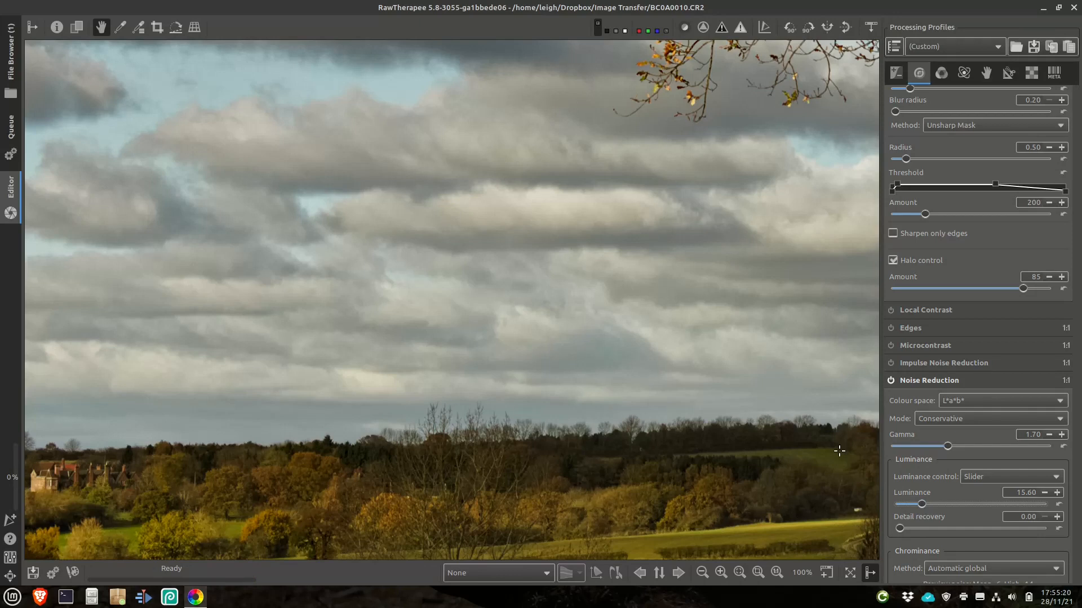
Enable Contrast by Detail Levels with raised contrast, from 1.30 at the finest level to 1.05 at the coarsest, and inspect the trunk.
{"action": "scroll", "coordinate": [1028, 473], "scroll_direction": "down", "scroll_amount": 8}
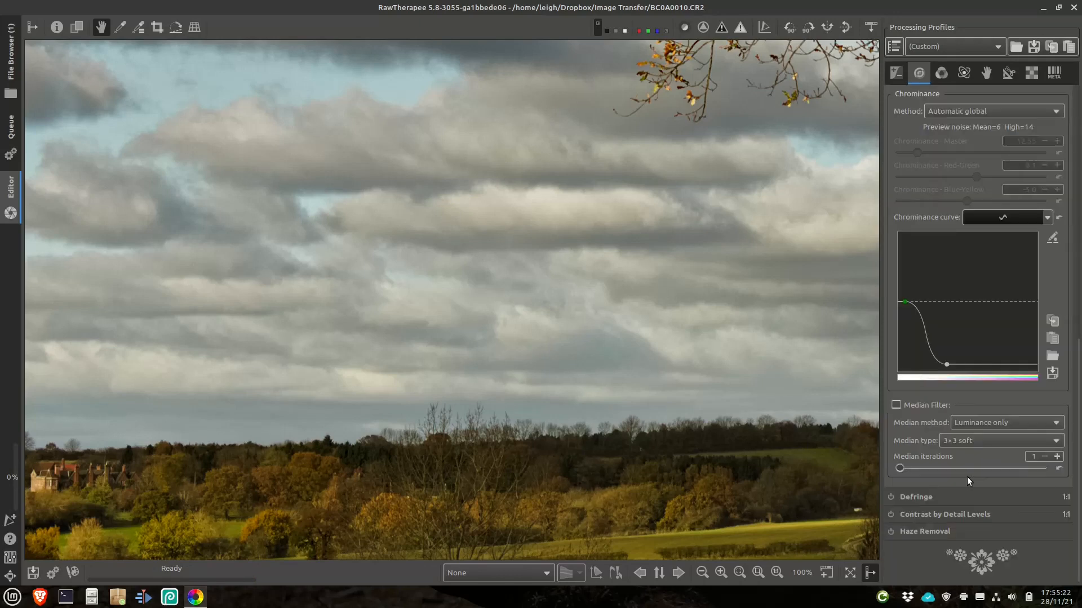
{"action": "left_click", "coordinate": [964, 515]}
{"action": "left_click_drag", "start_coordinate": [821, 345], "coordinate": [563, 301]}
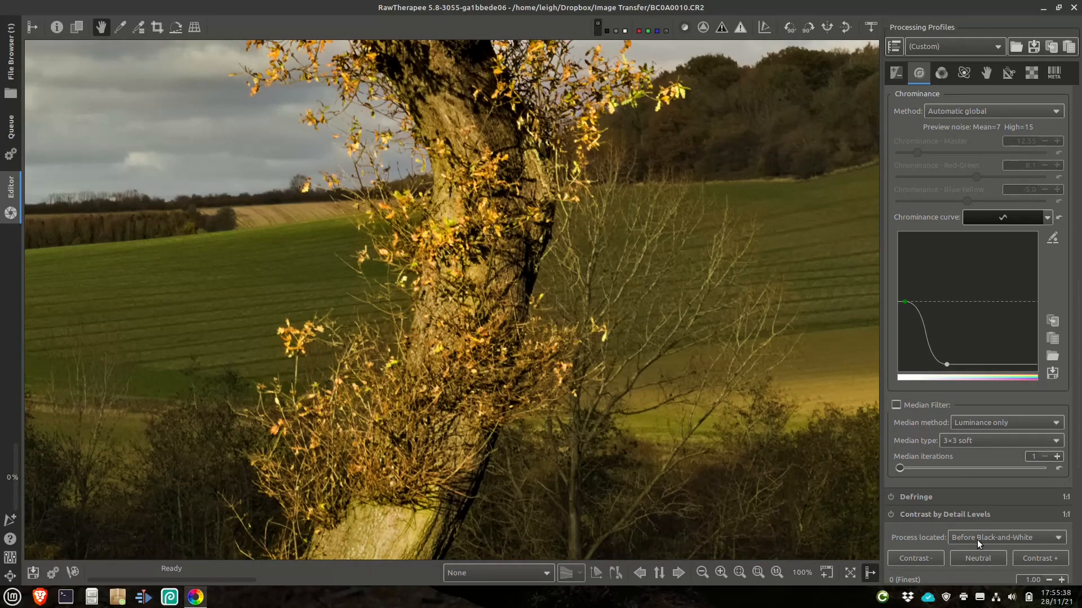
{"action": "scroll", "coordinate": [978, 538], "scroll_direction": "down", "scroll_amount": 3}
{"action": "left_click", "coordinate": [1046, 405]}
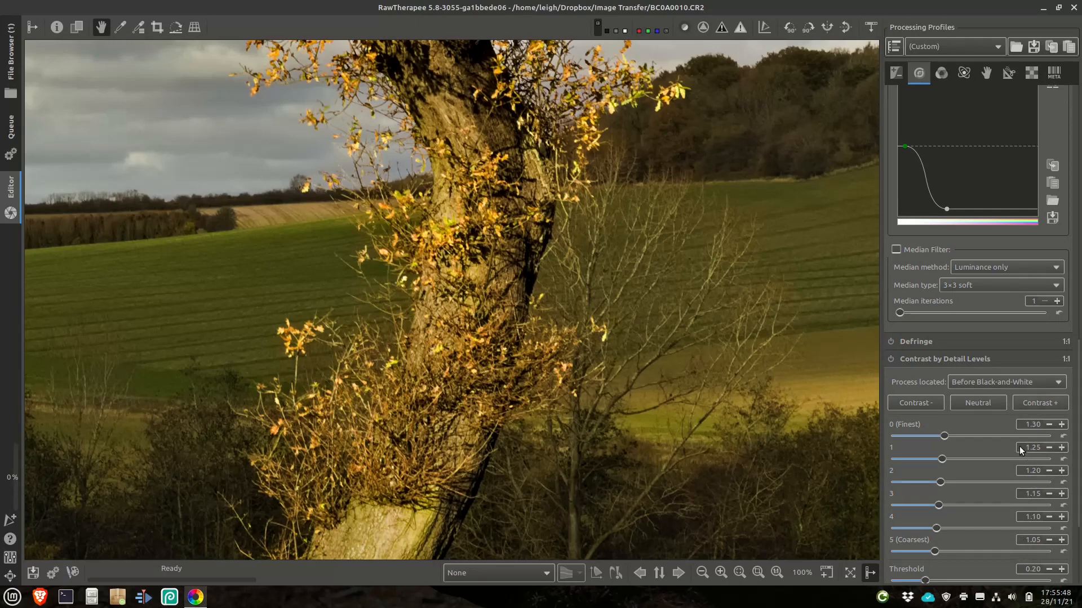
{"action": "left_click", "coordinate": [890, 359]}
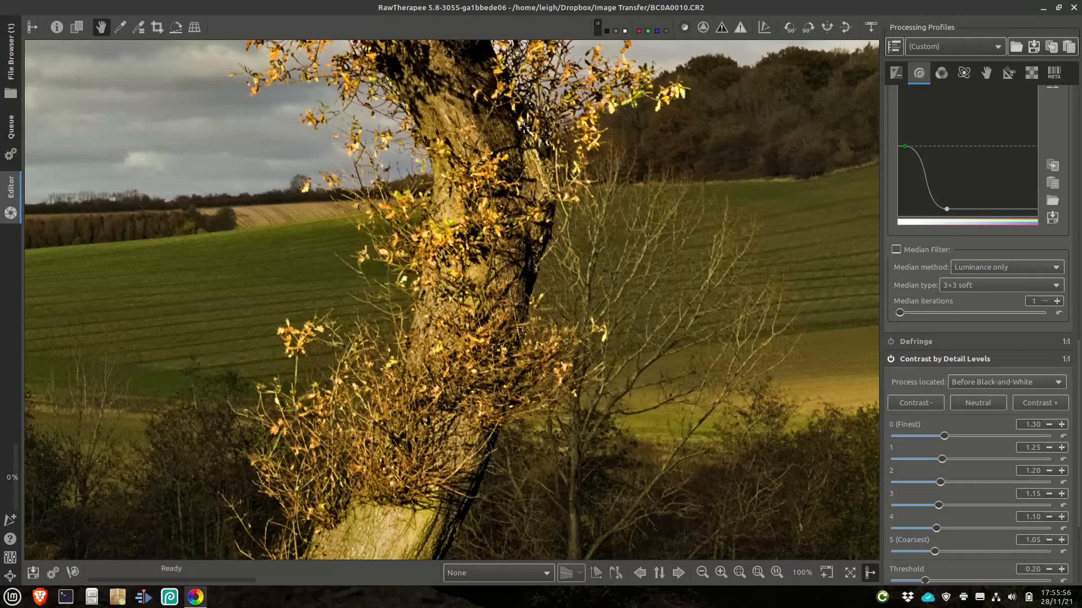
{"action": "left_click_drag", "start_coordinate": [503, 123], "coordinate": [523, 228]}
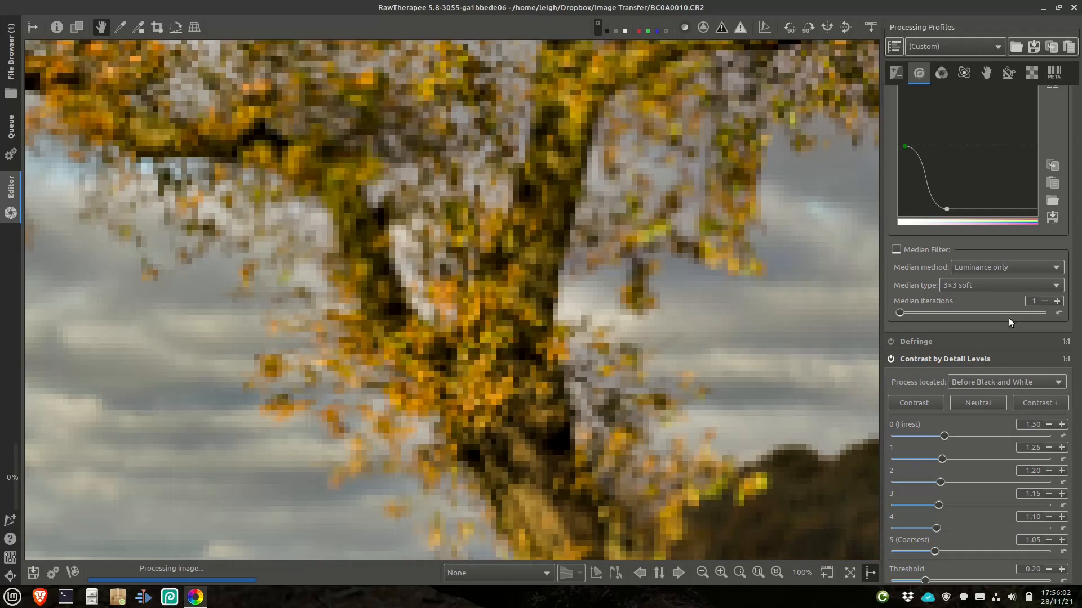
Enable the Vignette Filter with Strength 0.32 and Feather 40, comparing its effect on the whole photo.
{"action": "left_click", "coordinate": [899, 76]}
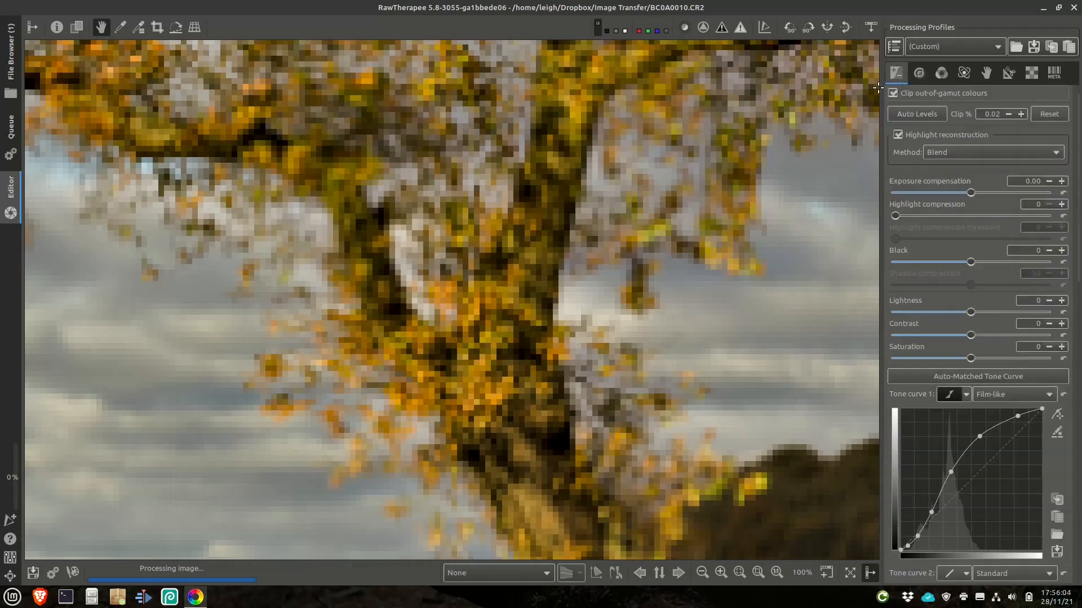
{"action": "scroll", "coordinate": [1041, 440], "scroll_direction": "down", "scroll_amount": 5}
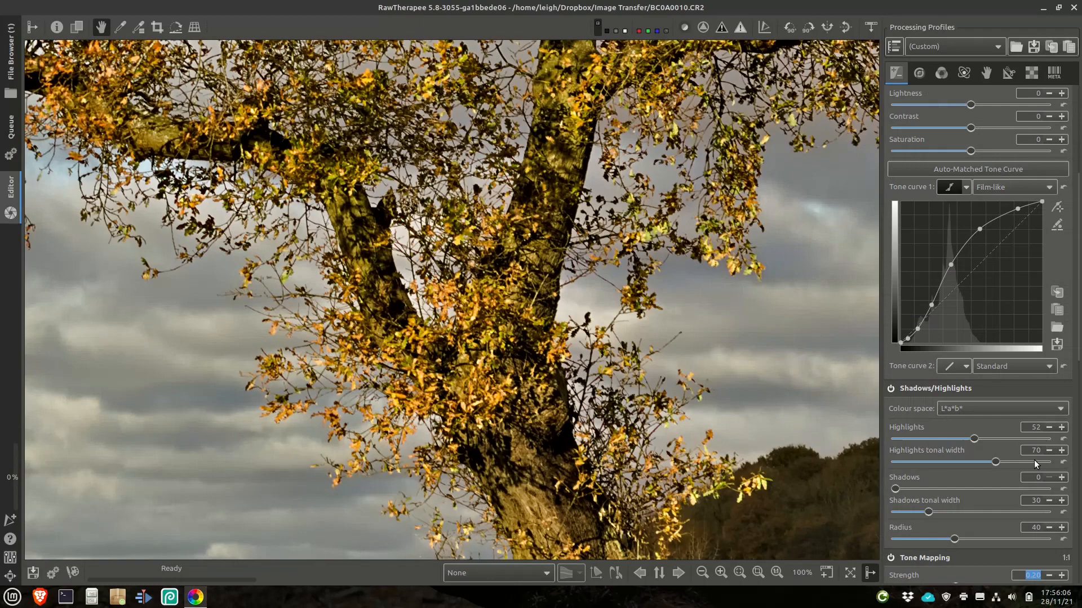
{"action": "scroll", "coordinate": [1033, 460], "scroll_direction": "down", "scroll_amount": 5}
{"action": "key", "text": "f"}
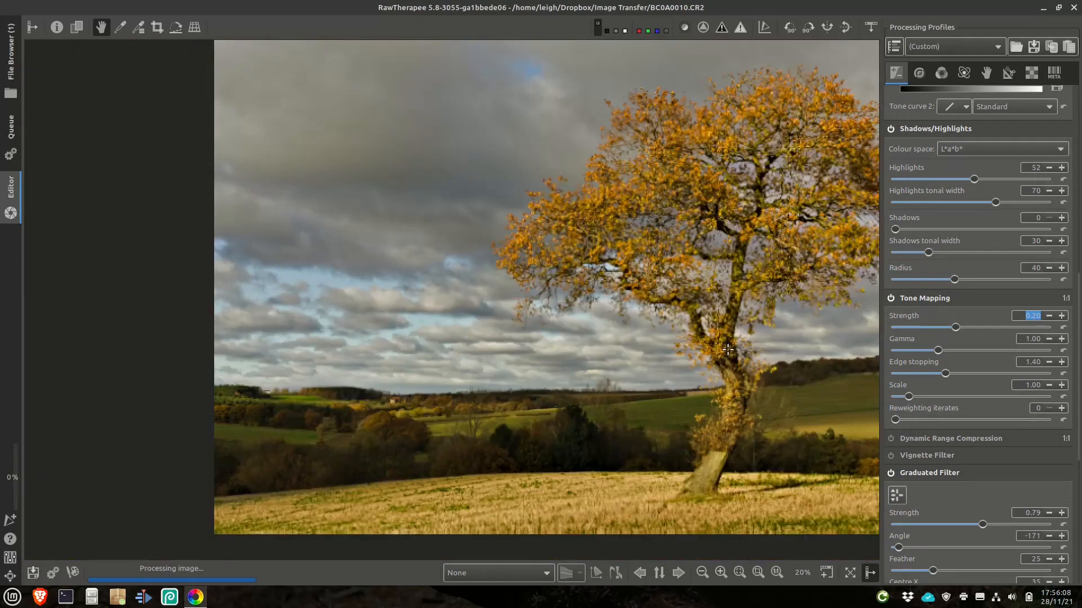
{"action": "scroll", "coordinate": [528, 304], "scroll_direction": "down", "scroll_amount": 1}
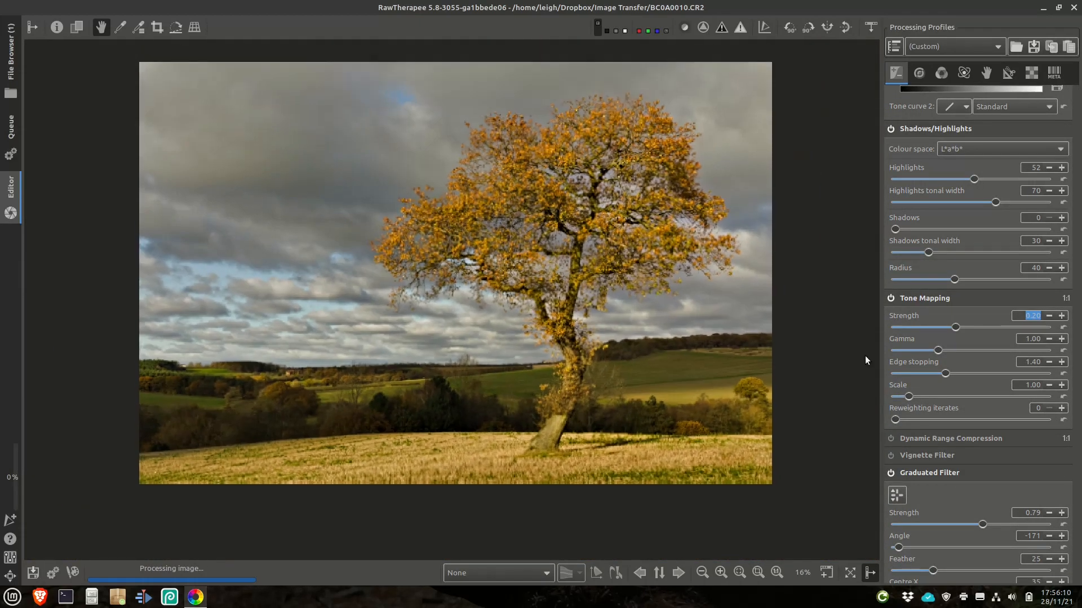
{"action": "left_click", "coordinate": [895, 456]}
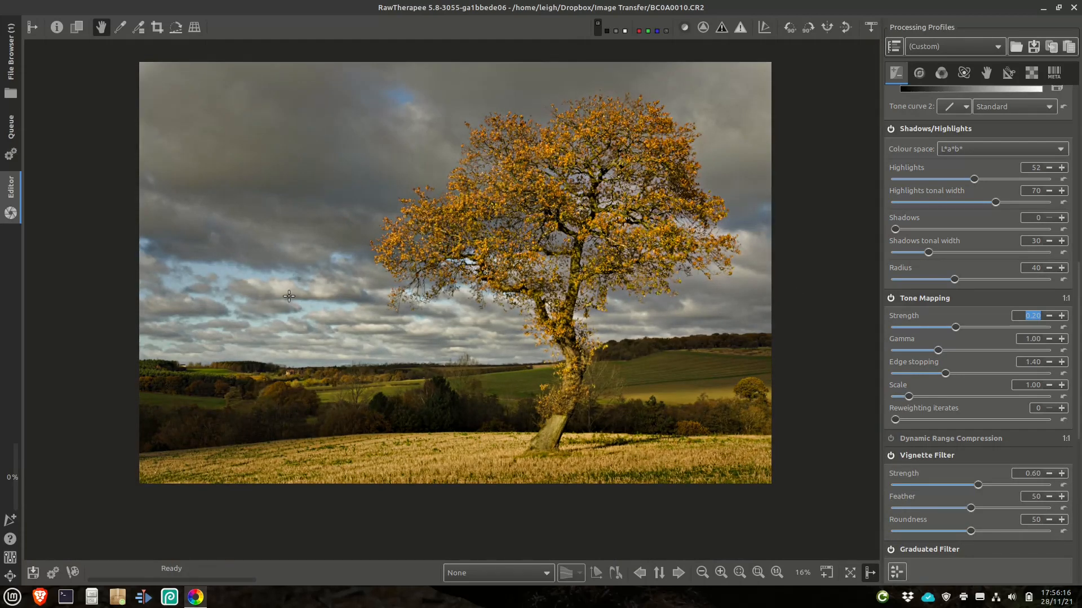
{"action": "left_click_drag", "start_coordinate": [971, 510], "coordinate": [956, 512]}
{"action": "left_click_drag", "start_coordinate": [978, 485], "coordinate": [975, 486]}
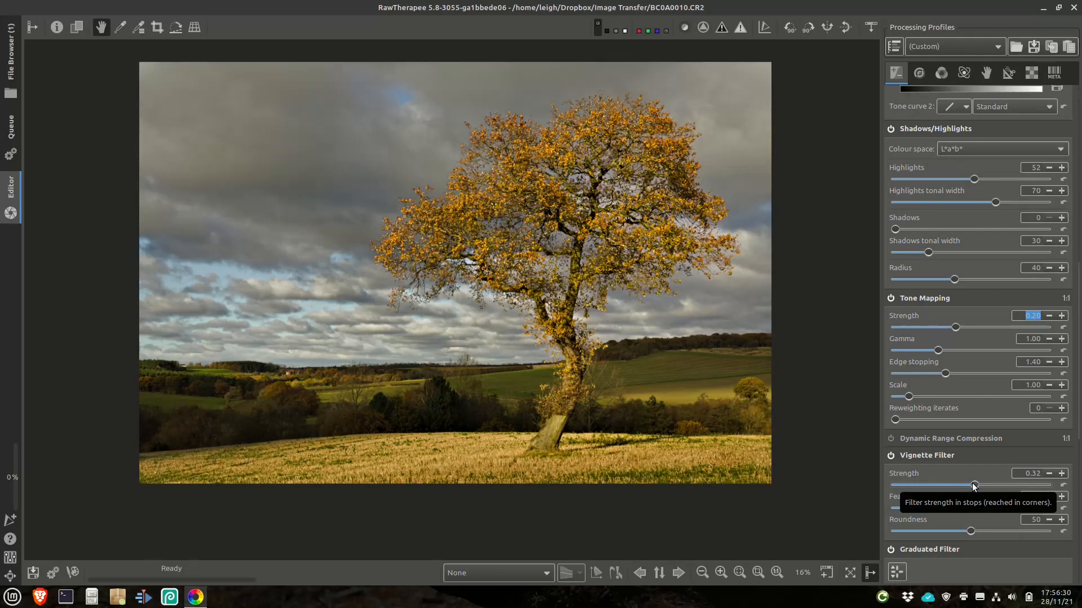
{"action": "left_click", "coordinate": [891, 454]}
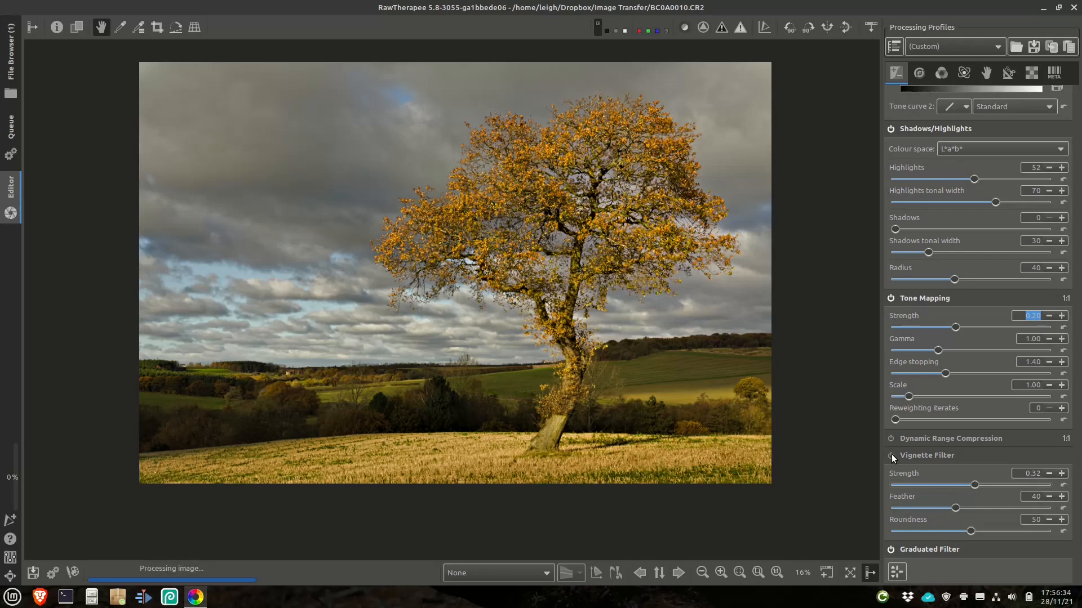
{"action": "left_click", "coordinate": [891, 454]}
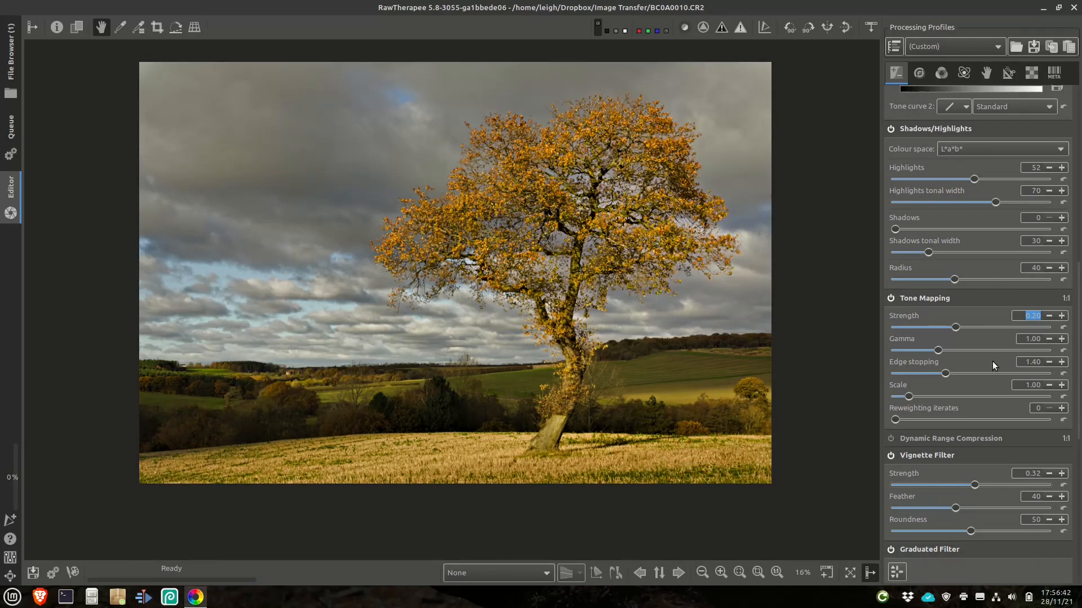
Increase the Graduated Filter's Strength to 1.11.
{"action": "scroll", "coordinate": [951, 493], "scroll_direction": "down", "scroll_amount": 5}
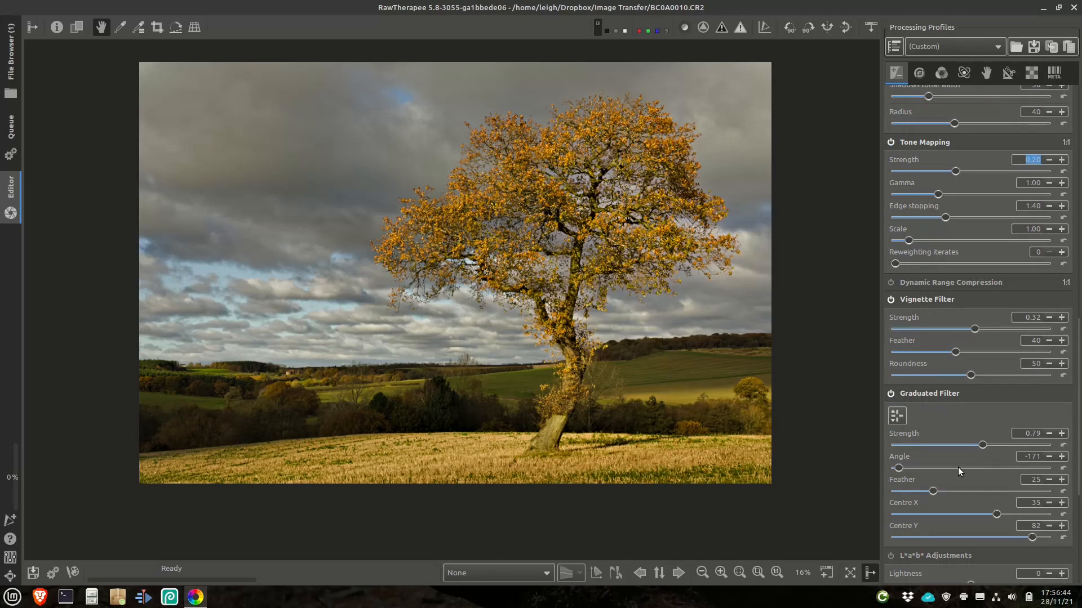
{"action": "left_click_drag", "start_coordinate": [983, 445], "coordinate": [989, 445]}
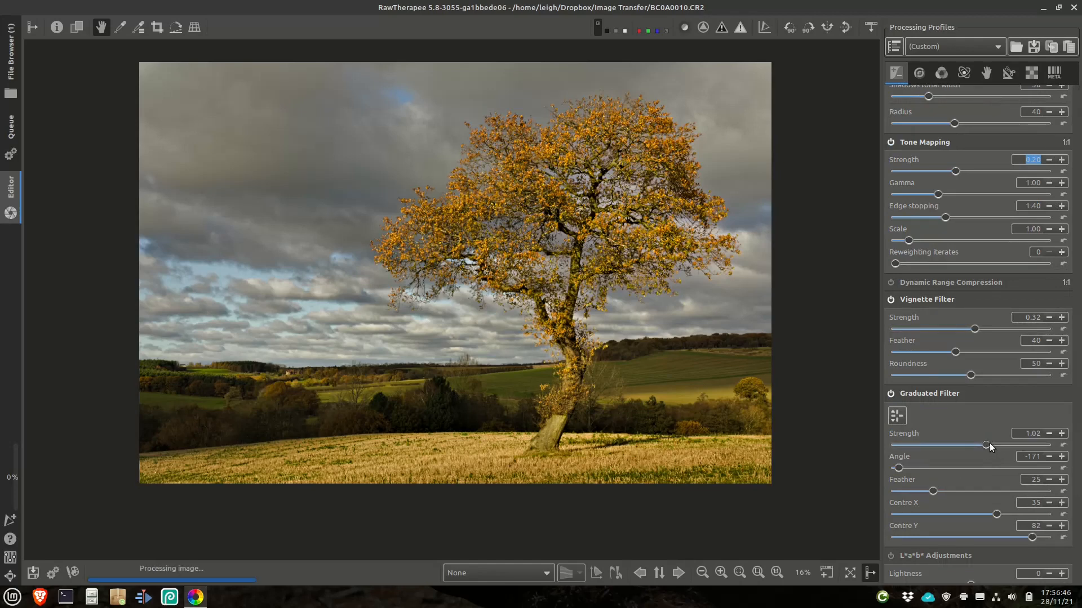
{"action": "left_click_drag", "start_coordinate": [994, 443], "coordinate": [995, 442]}
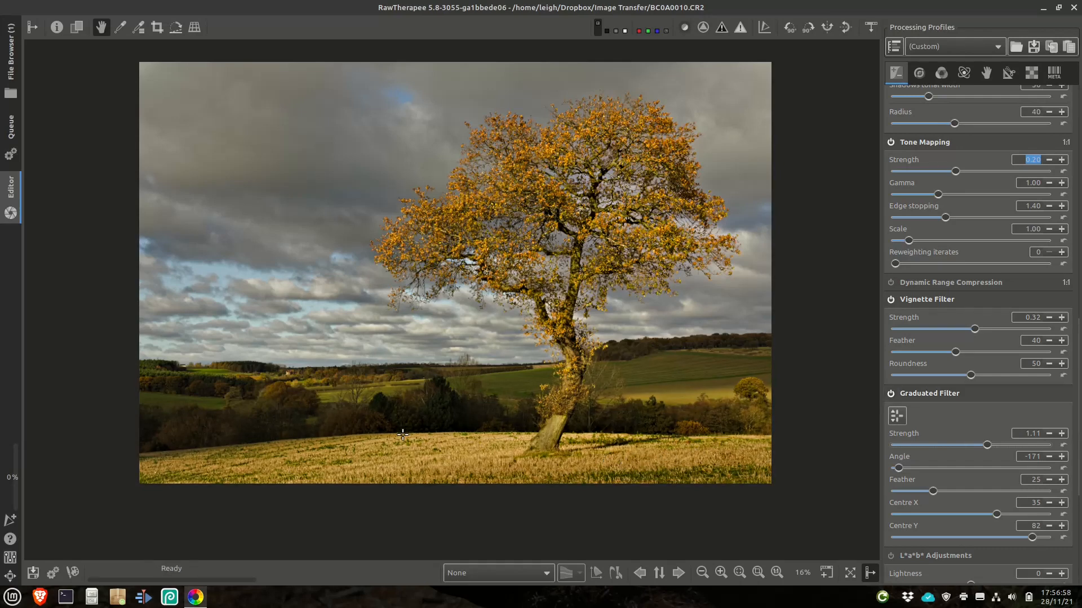
Reposition the Graduated Filter to Centre X 16 and Centre Y 78, rotate it to -174, and check the whole photo.
{"action": "left_click", "coordinate": [897, 416]}
{"action": "left_click_drag", "start_coordinate": [559, 448], "coordinate": [500, 439]}
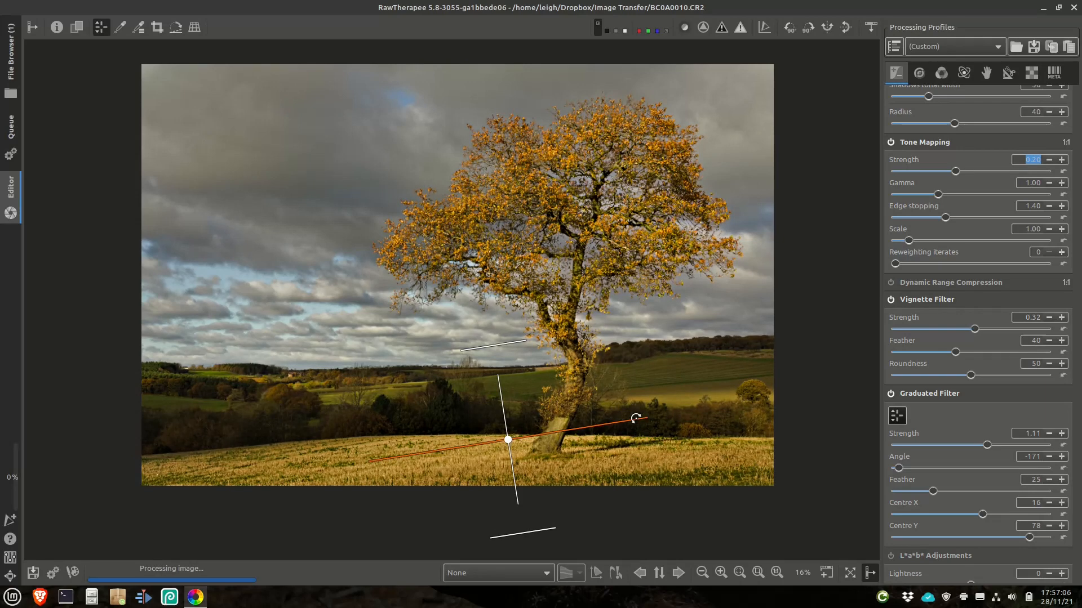
{"action": "left_click_drag", "start_coordinate": [637, 420], "coordinate": [641, 426]}
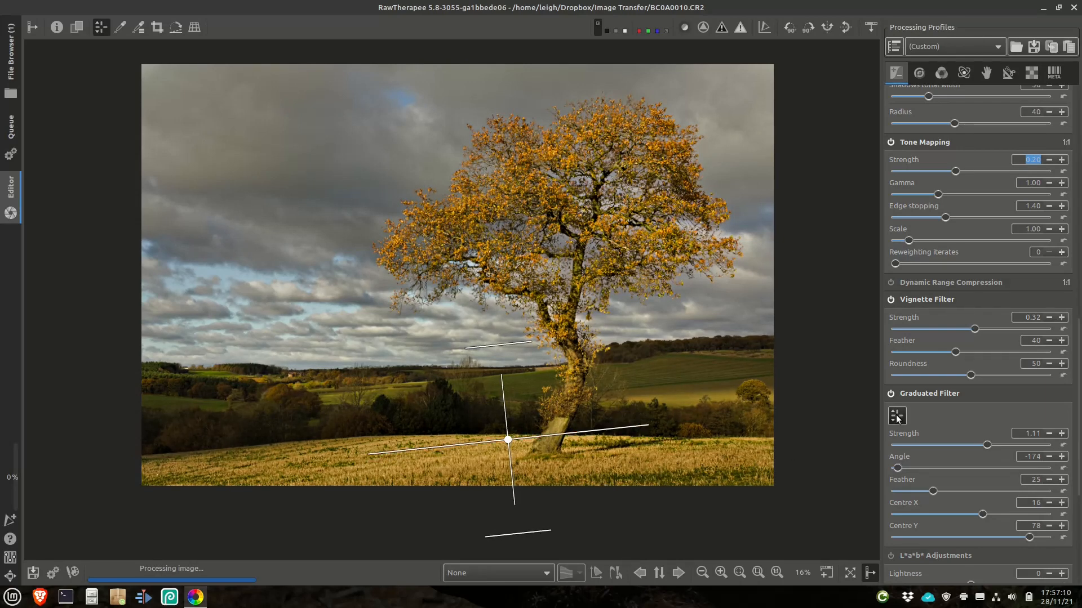
{"action": "scroll", "coordinate": [454, 260], "scroll_direction": "up", "scroll_amount": 4}
{"action": "scroll", "coordinate": [452, 263], "scroll_direction": "down", "scroll_amount": 3}
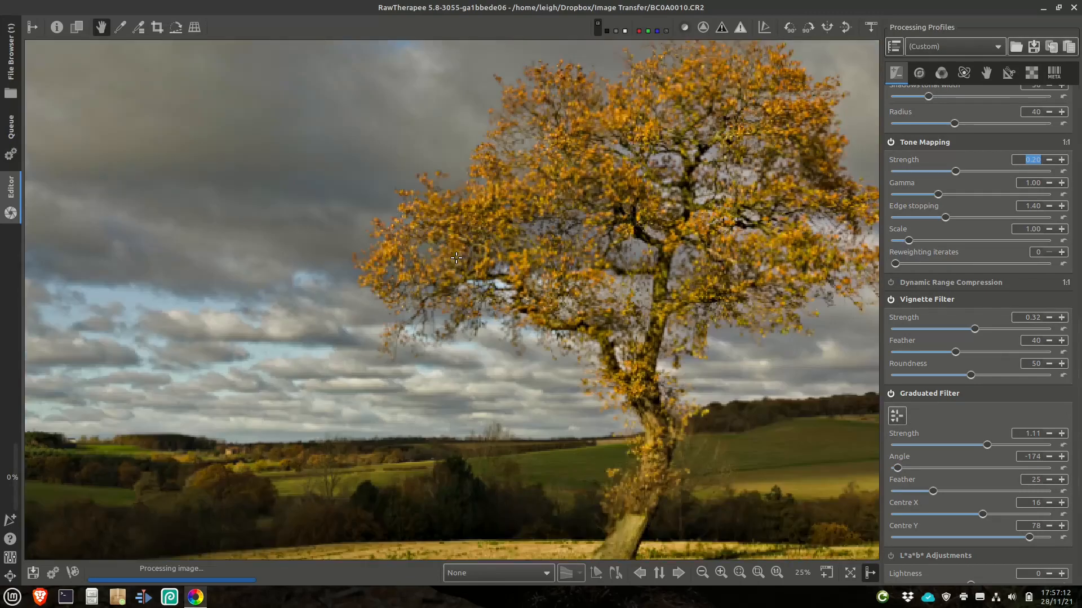
{"action": "mouse_move", "coordinate": [219, 402]}
{"action": "left_mouse_down"}
{"action": "mouse_move", "coordinate": [331, 382]}
{"action": "mouse_move", "coordinate": [207, 415]}
{"action": "mouse_move", "coordinate": [214, 405]}
{"action": "left_mouse_up"}
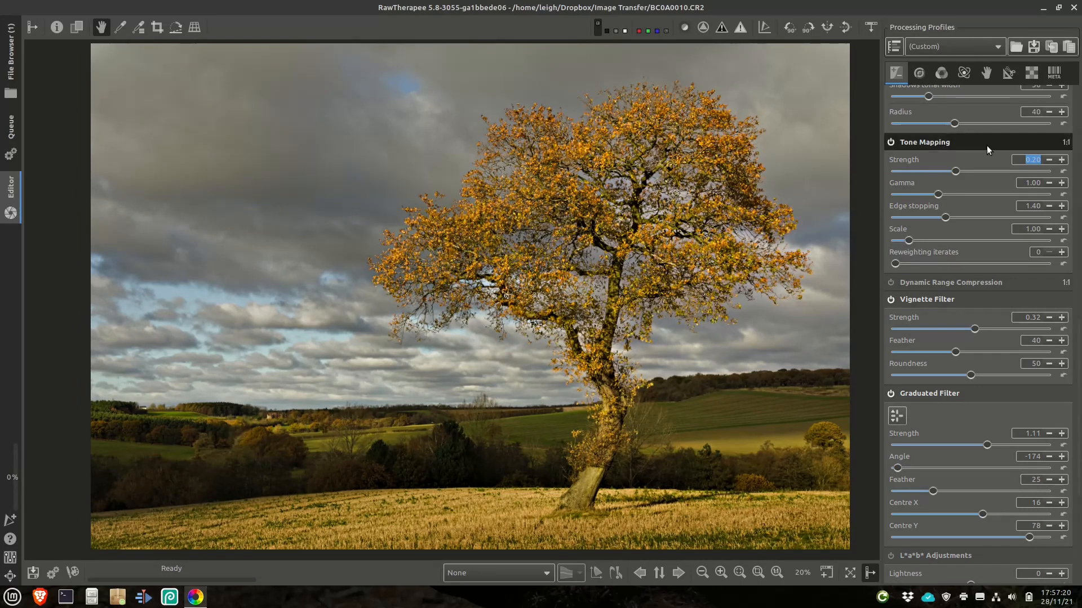
Enable Crop for the photo.
{"action": "left_click", "coordinate": [1009, 73]}
{"action": "left_click", "coordinate": [920, 94]}
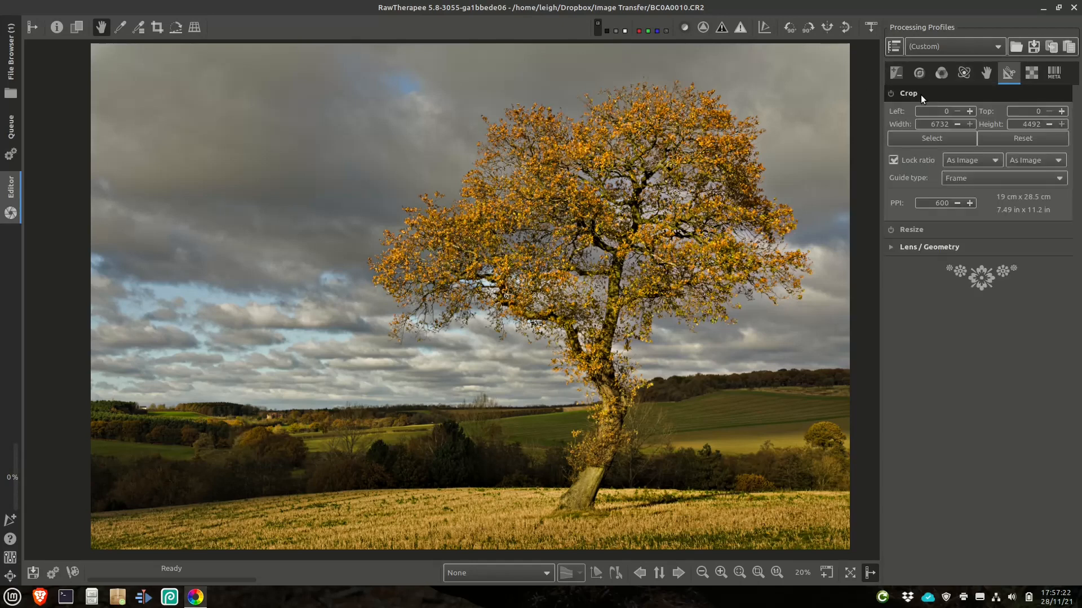
{"action": "left_click", "coordinate": [890, 93]}
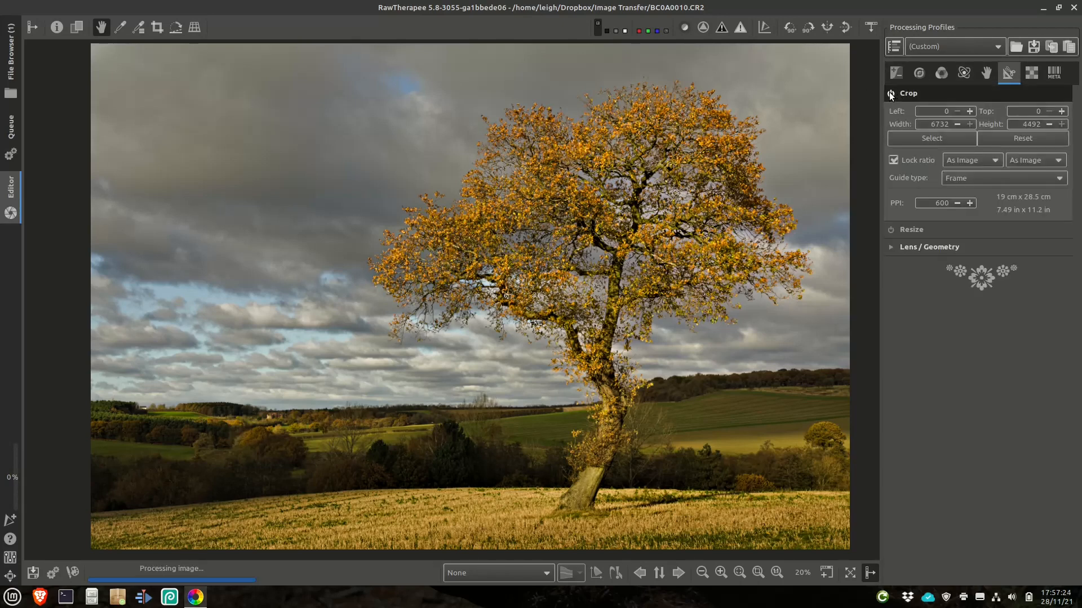
Try a 4:3 crop shifted to the photo's right edge, and a 16:9 crop.
{"action": "left_click", "coordinate": [983, 158]}
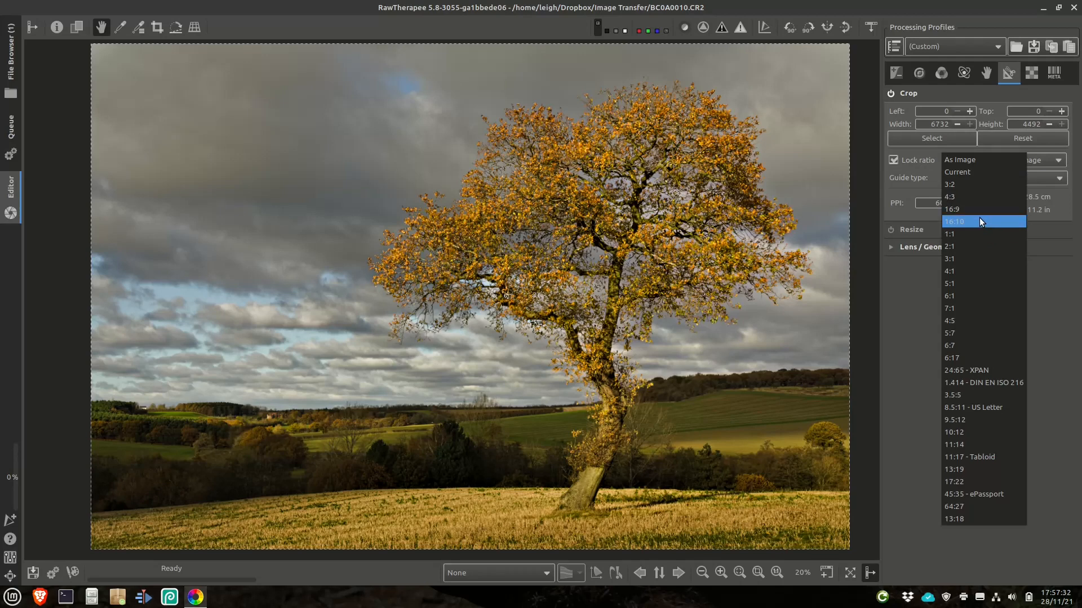
{"action": "left_click", "coordinate": [977, 199]}
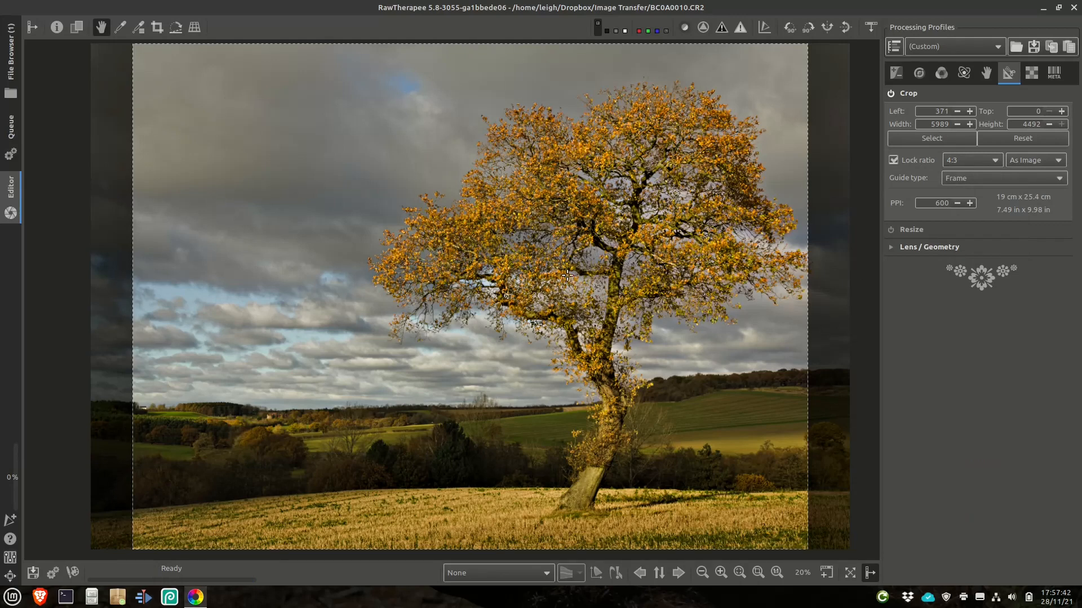
{"action": "left_click_drag", "start_coordinate": [554, 275], "coordinate": [595, 275]}
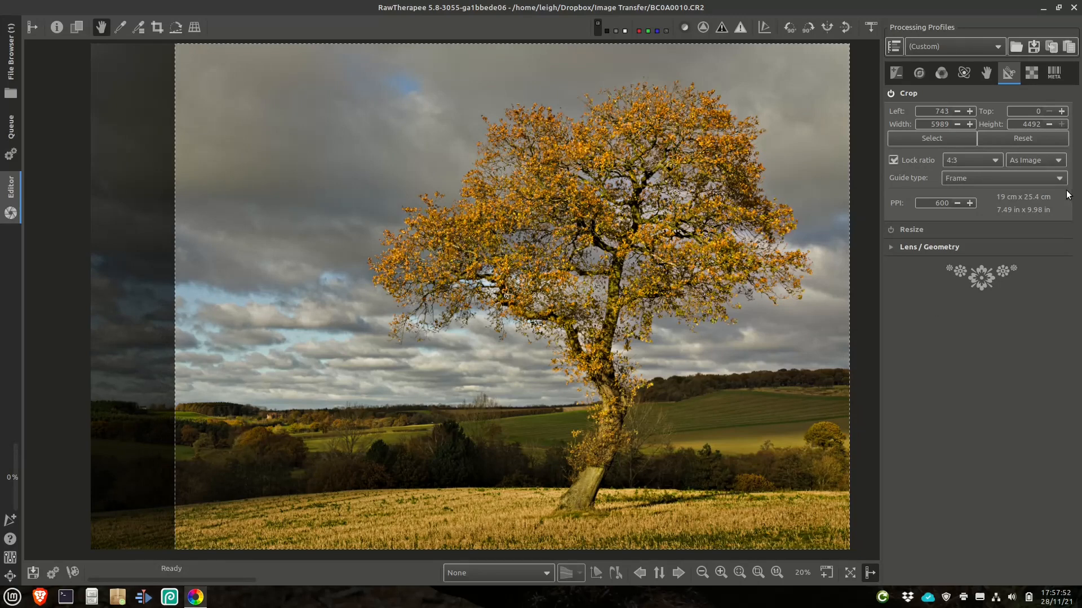
{"action": "left_click", "coordinate": [971, 159]}
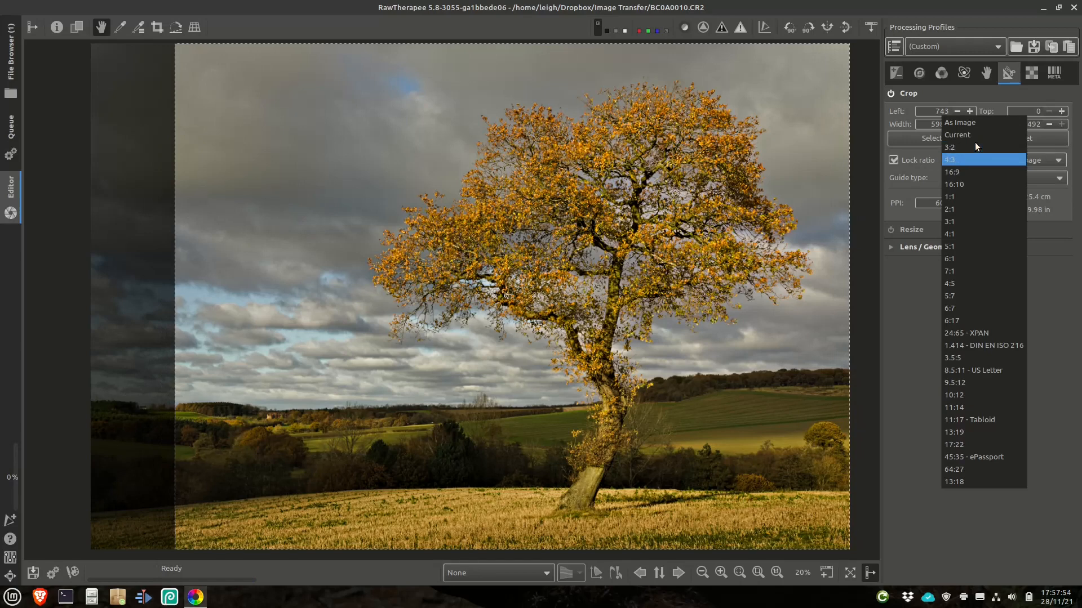
{"action": "left_click", "coordinate": [989, 176]}
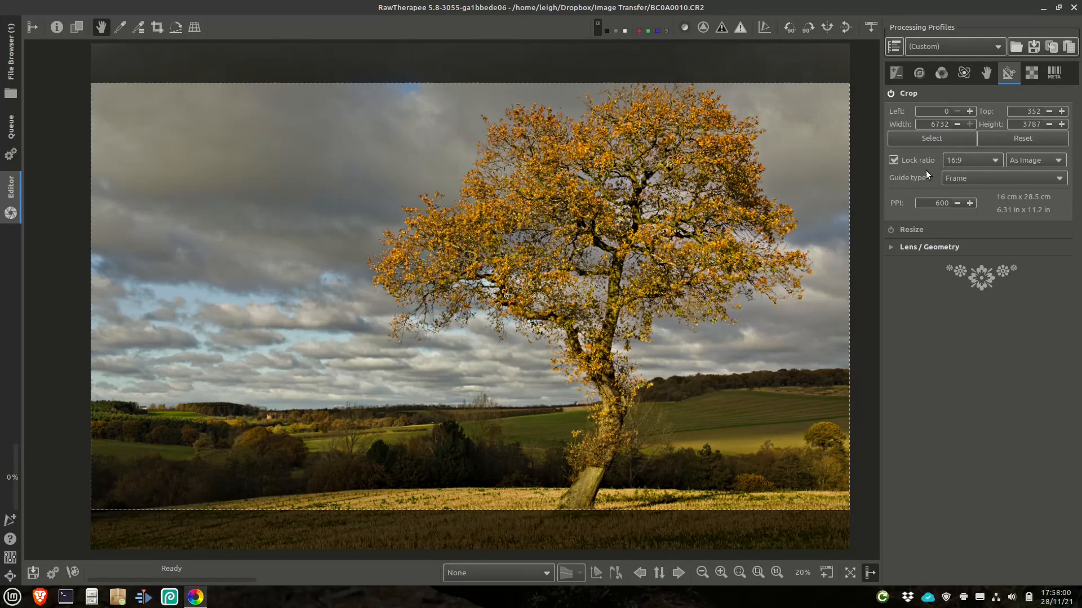
Set the crop's locked ratio back to As Image and its guide type to Rule of Thirds.
{"action": "left_click", "coordinate": [986, 161]}
{"action": "left_click", "coordinate": [978, 107]}
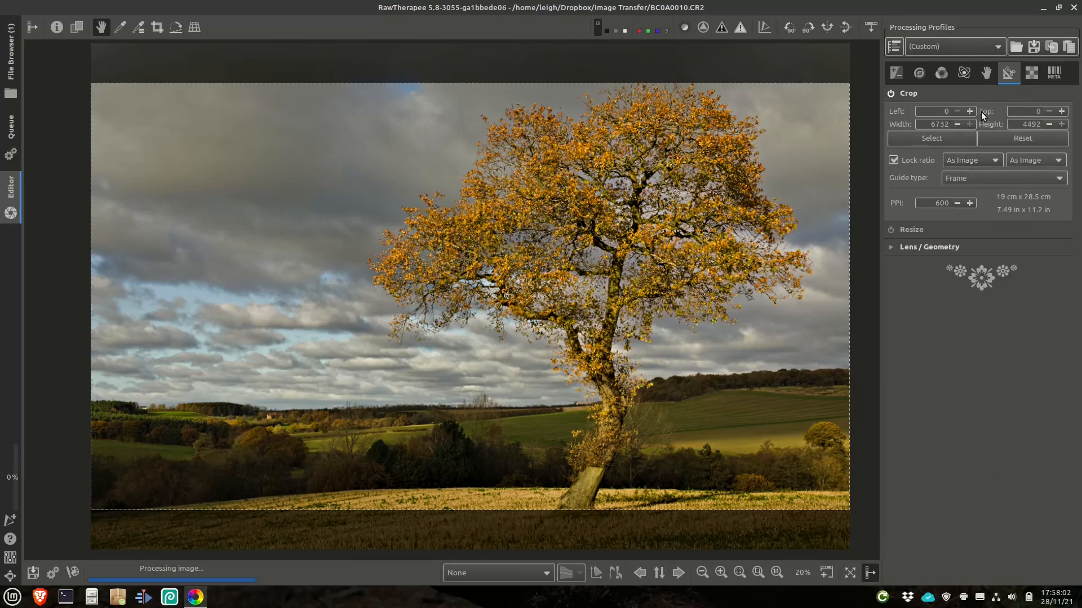
{"action": "left_click", "coordinate": [1004, 178]}
{"action": "left_click", "coordinate": [1008, 187]}
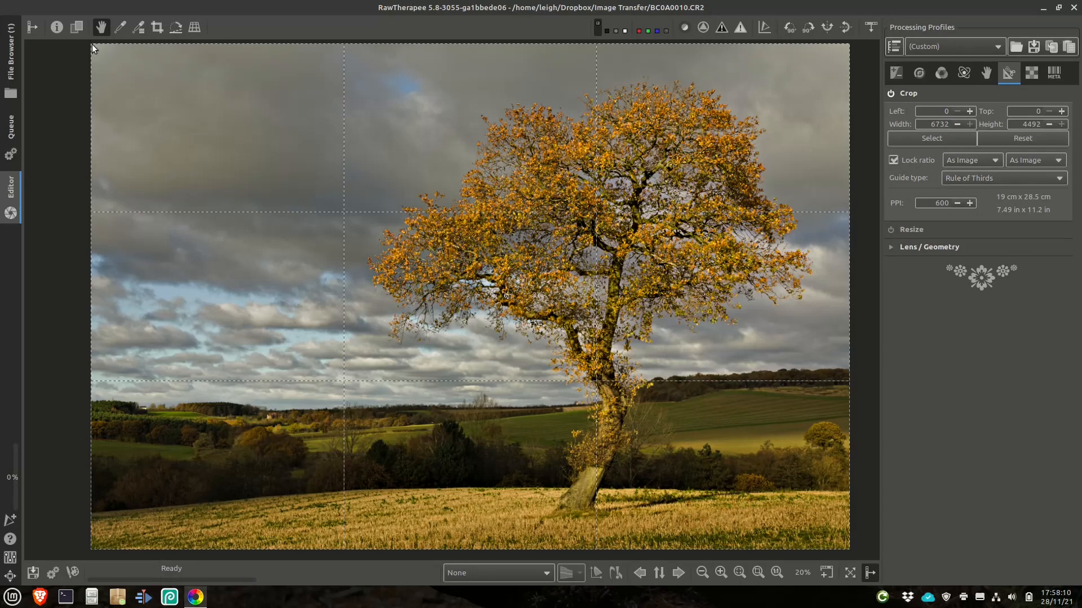
Trim the photo's left side with a 6323 by 4219 crop at Left 409, Top 136, and set the guide type to Frame.
{"action": "left_click_drag", "start_coordinate": [91, 309], "coordinate": [137, 309]}
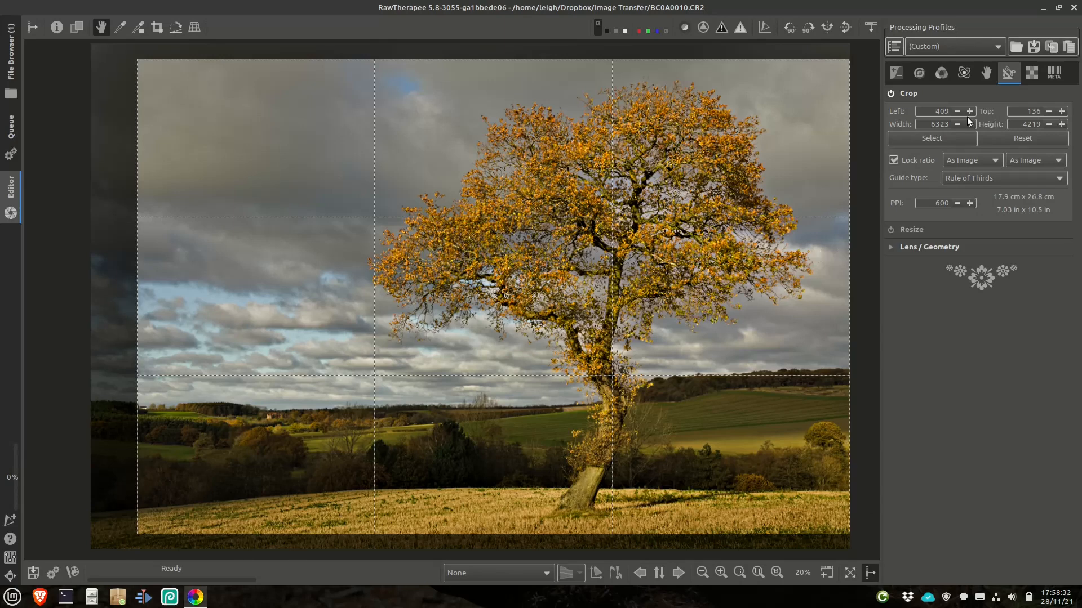
{"action": "left_click", "coordinate": [977, 180]}
{"action": "left_click", "coordinate": [982, 167]}
{"action": "scroll", "coordinate": [984, 172], "scroll_direction": "up", "scroll_amount": 1}
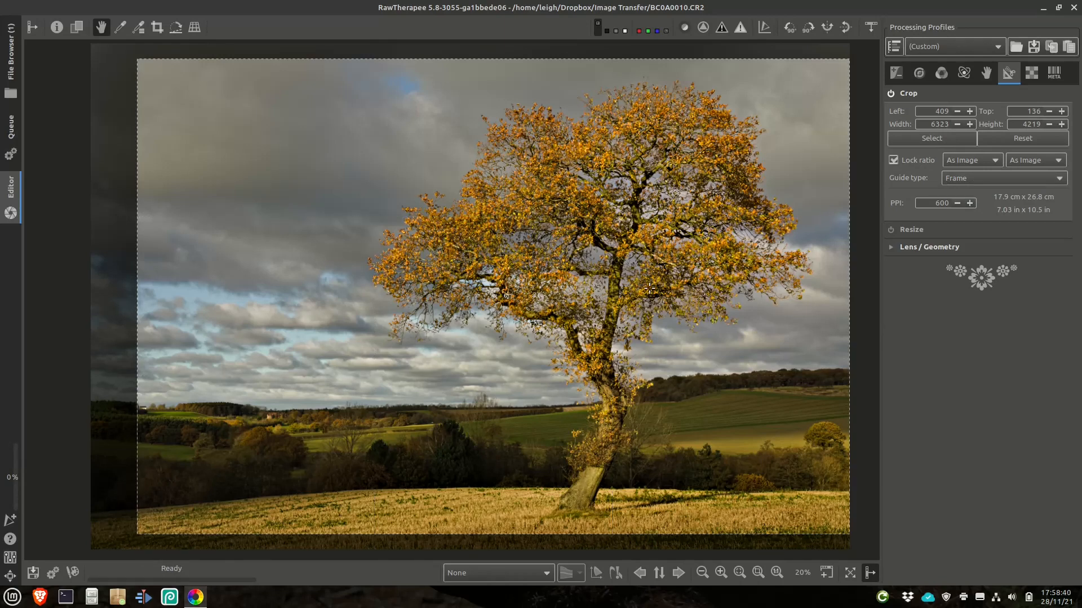
Hide the existing sky spot and add a second local adjustment spot, shaped as an ellipse around the tree's crown.
{"action": "left_click", "coordinate": [985, 74]}
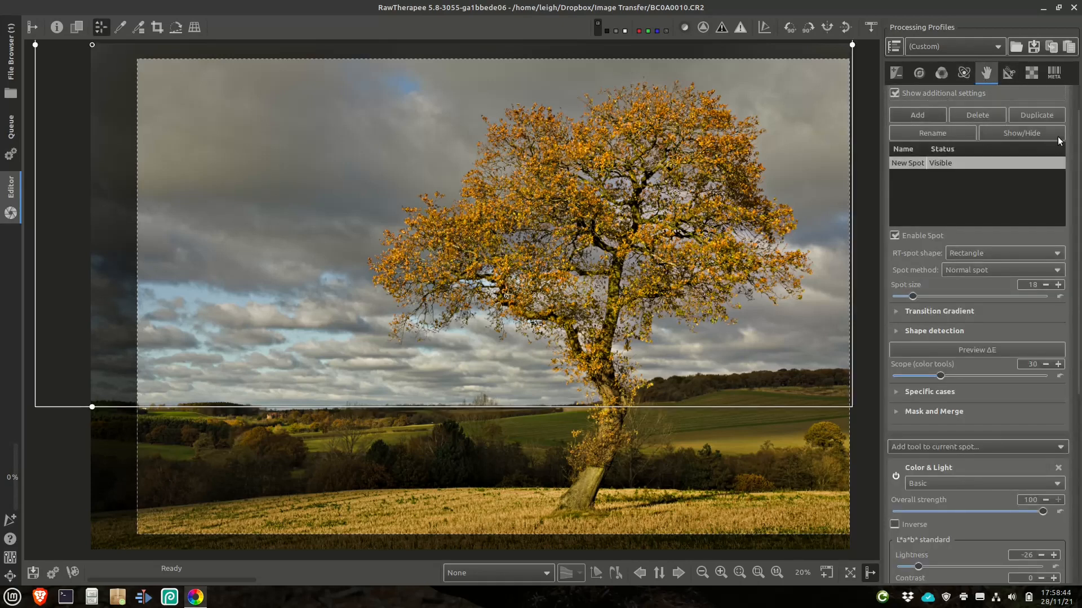
{"action": "left_click", "coordinate": [1033, 134]}
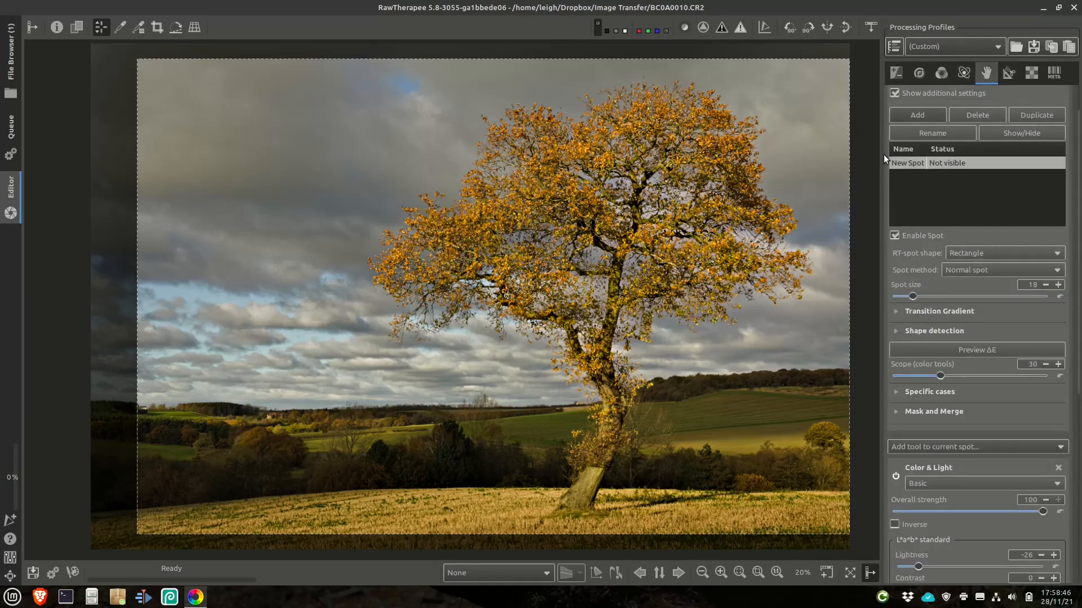
{"action": "left_click", "coordinate": [932, 115]}
{"action": "left_click_drag", "start_coordinate": [451, 299], "coordinate": [585, 238]}
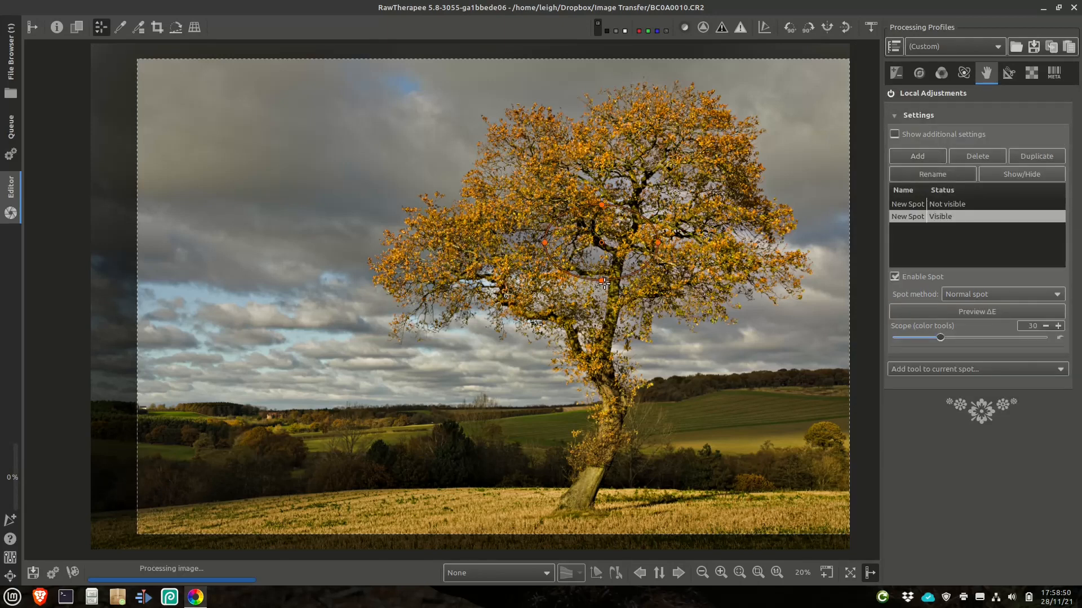
{"action": "left_click_drag", "start_coordinate": [605, 283], "coordinate": [612, 396]}
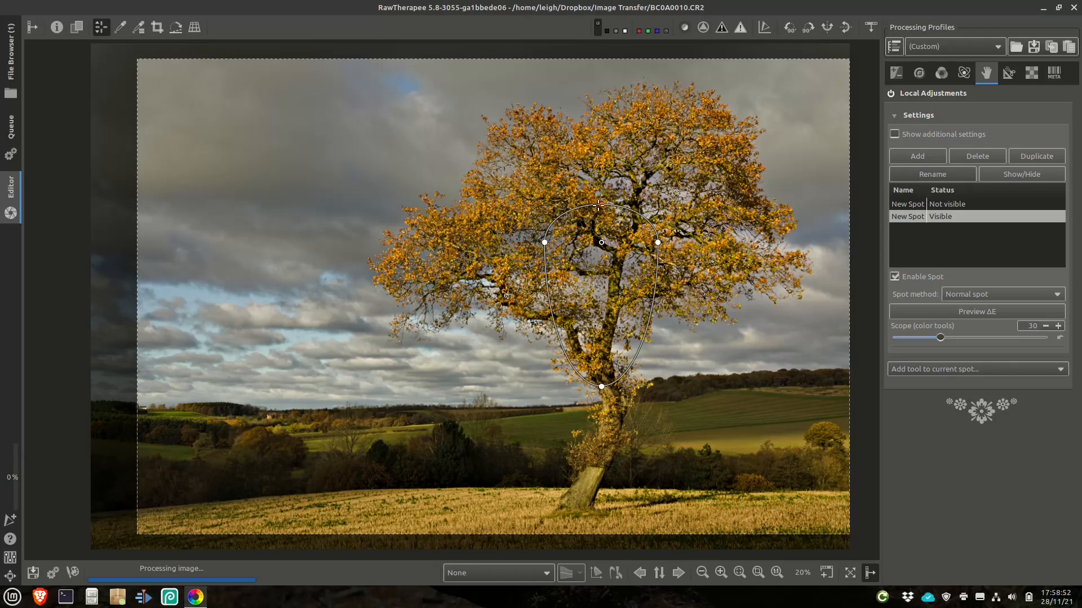
{"action": "left_click_drag", "start_coordinate": [602, 202], "coordinate": [601, 86]}
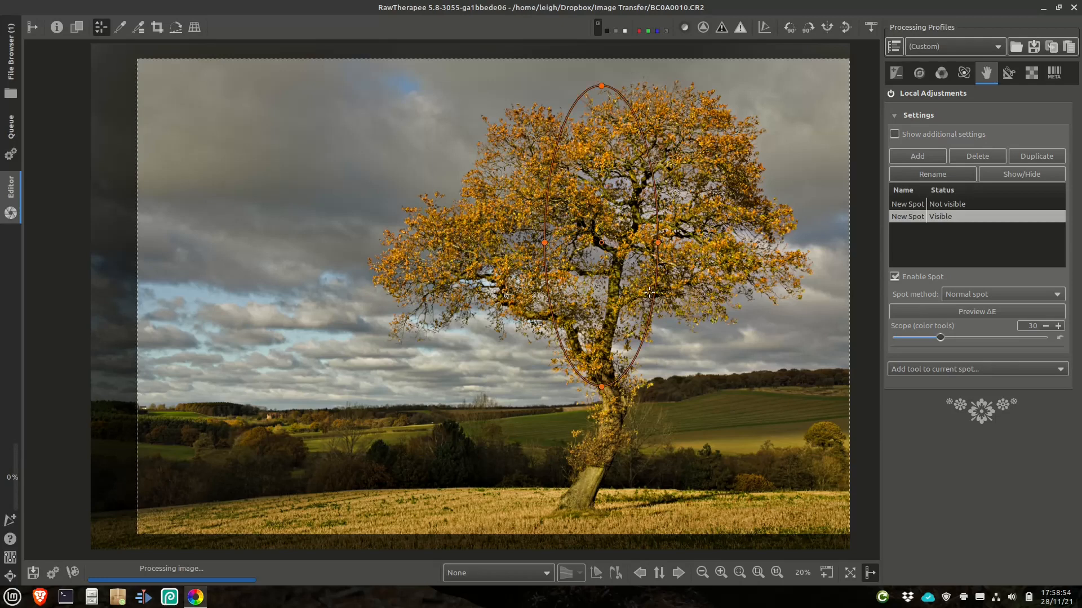
{"action": "left_click_drag", "start_coordinate": [656, 248], "coordinate": [777, 243]}
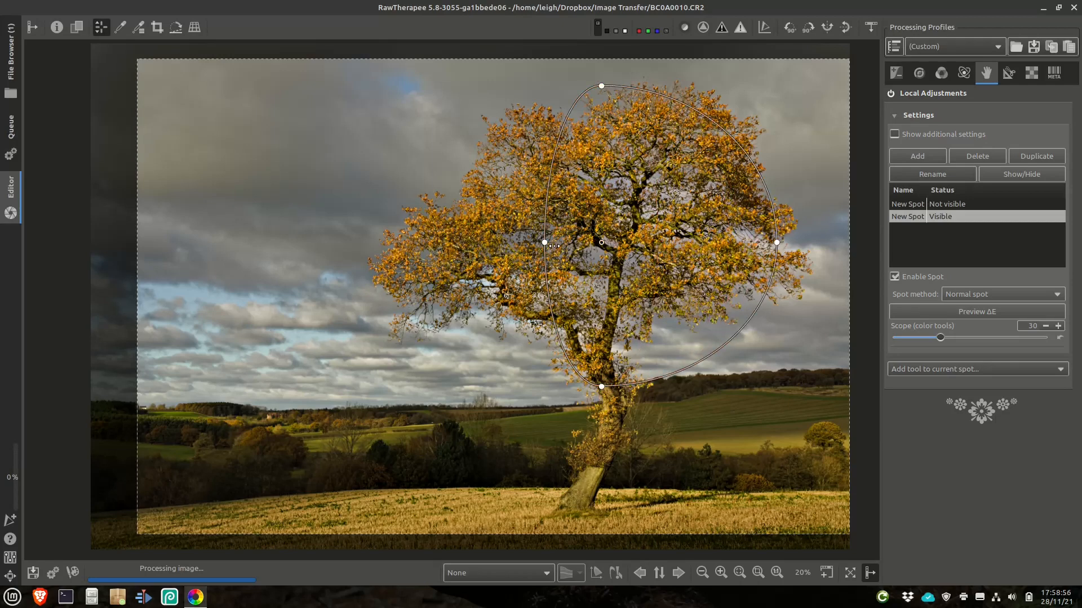
{"action": "left_click_drag", "start_coordinate": [544, 242], "coordinate": [388, 243]}
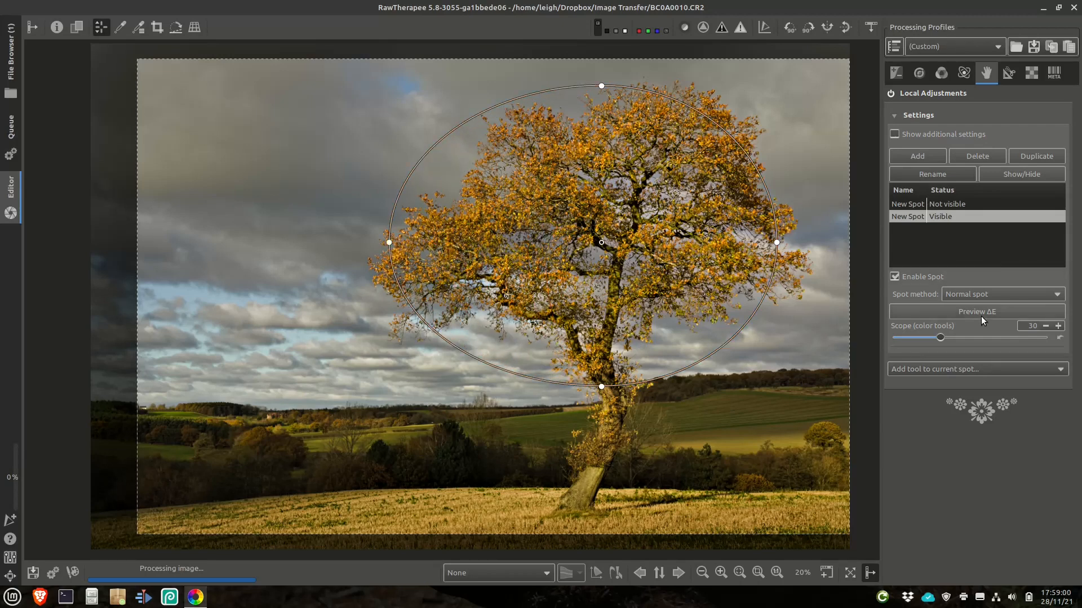
Add Color & Light to the tree spot with Lightness -15 and Contrast -30, and compare the photo with the tool off and on.
{"action": "left_click", "coordinate": [973, 370]}
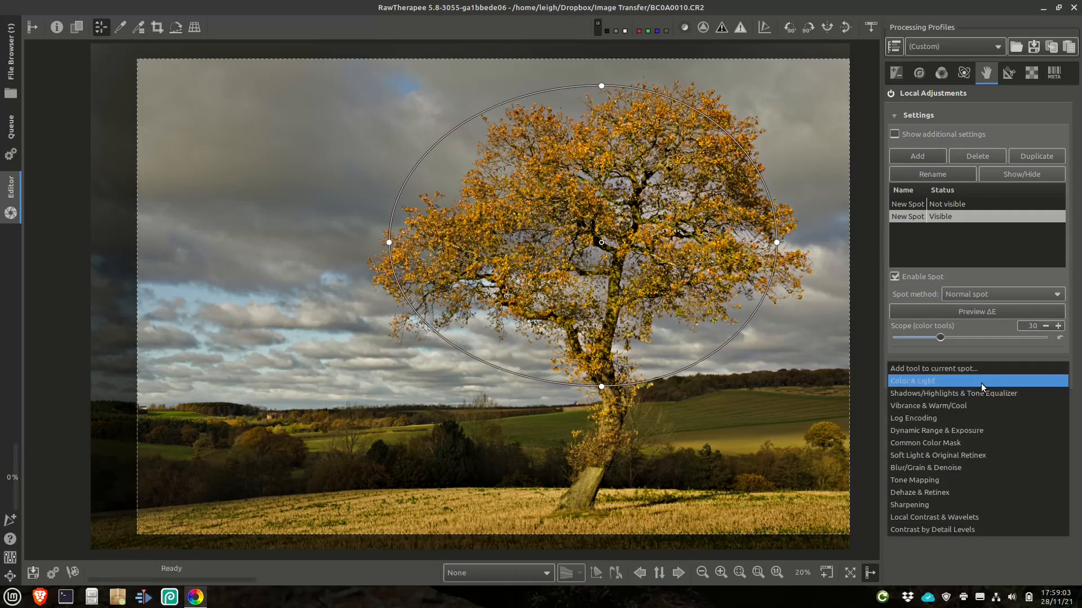
{"action": "left_click", "coordinate": [981, 383]}
{"action": "scroll", "coordinate": [974, 428], "scroll_direction": "down", "scroll_amount": 2}
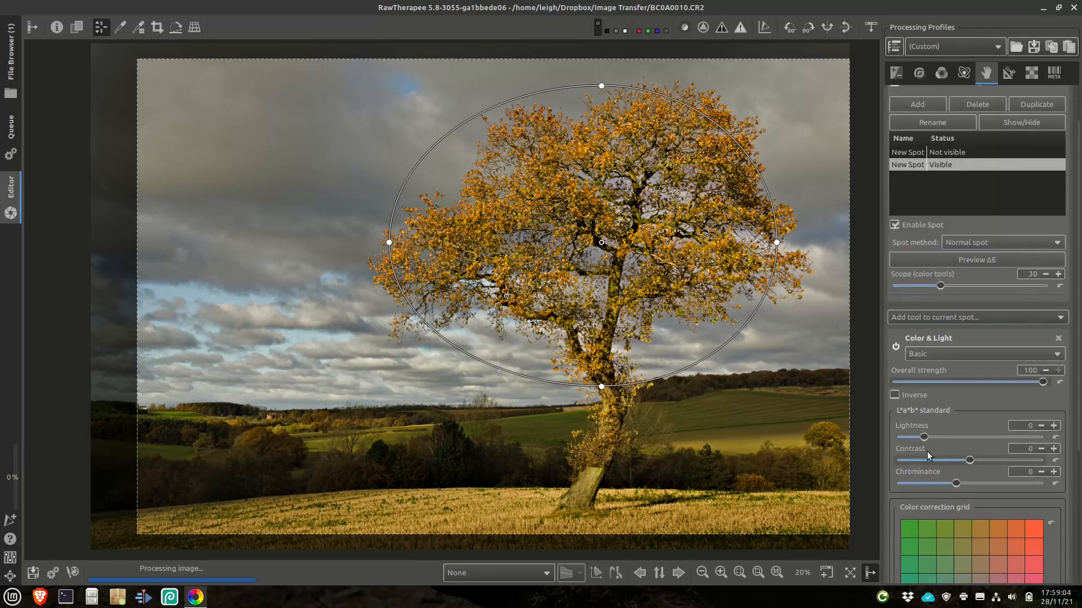
{"action": "left_click_drag", "start_coordinate": [925, 437], "coordinate": [914, 437]}
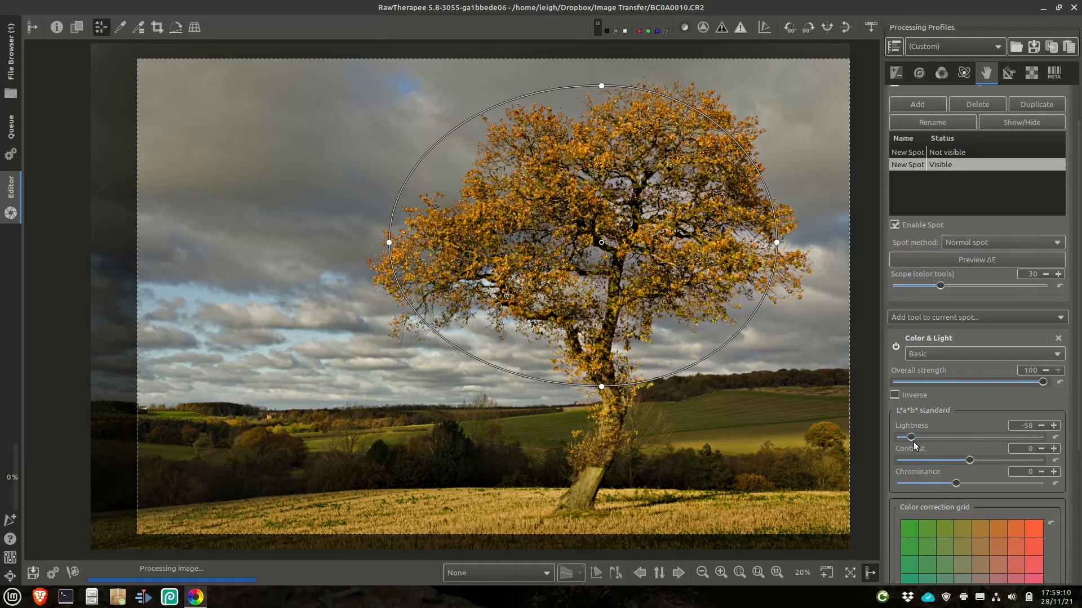
{"action": "left_click_drag", "start_coordinate": [913, 437], "coordinate": [918, 437]}
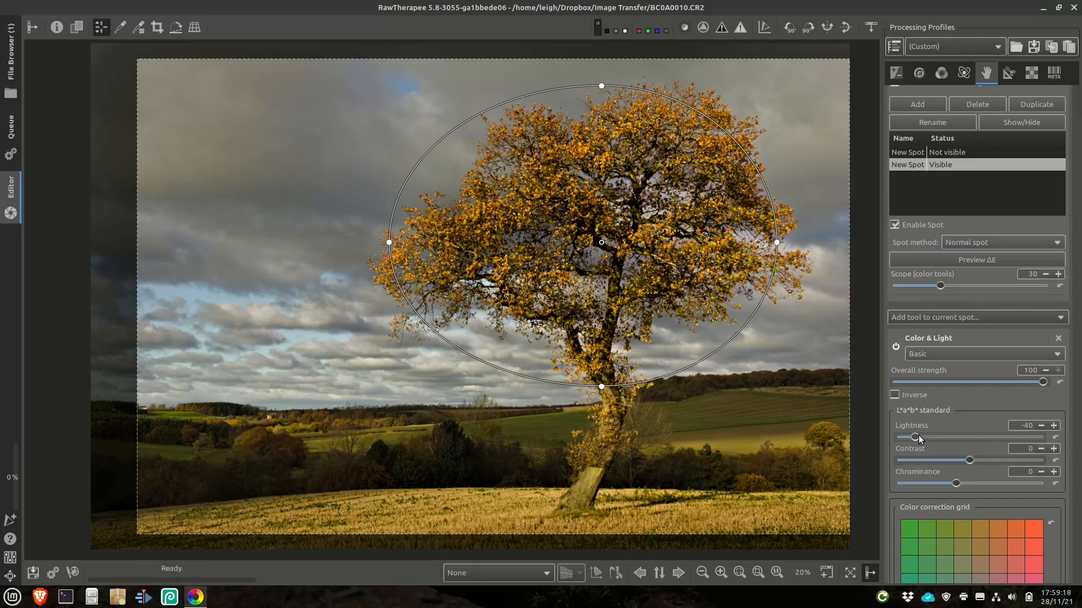
{"action": "left_click_drag", "start_coordinate": [918, 437], "coordinate": [923, 439]}
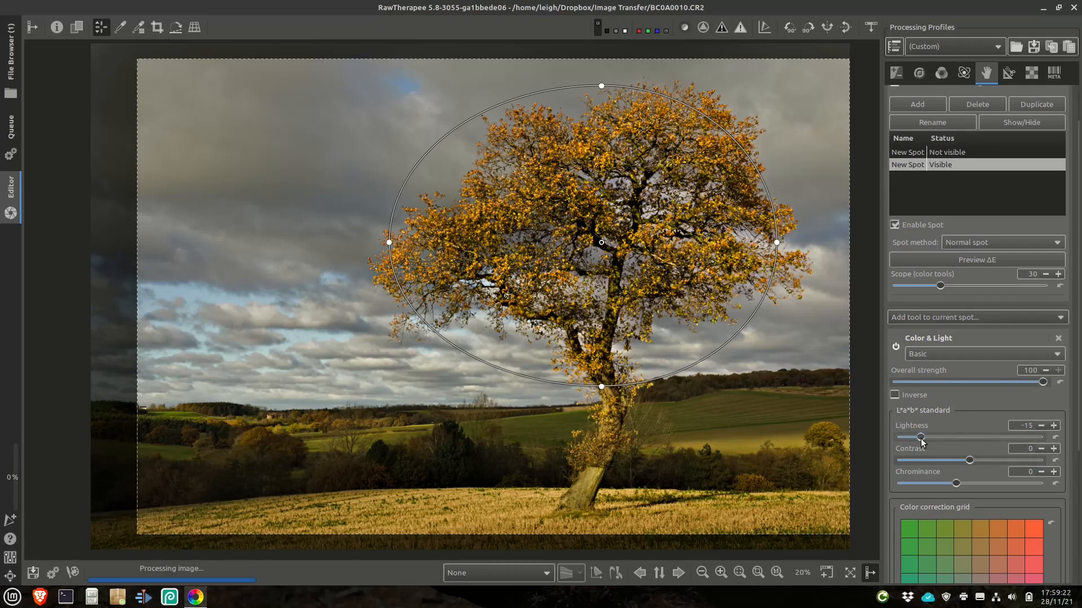
{"action": "left_click_drag", "start_coordinate": [968, 460], "coordinate": [948, 461]}
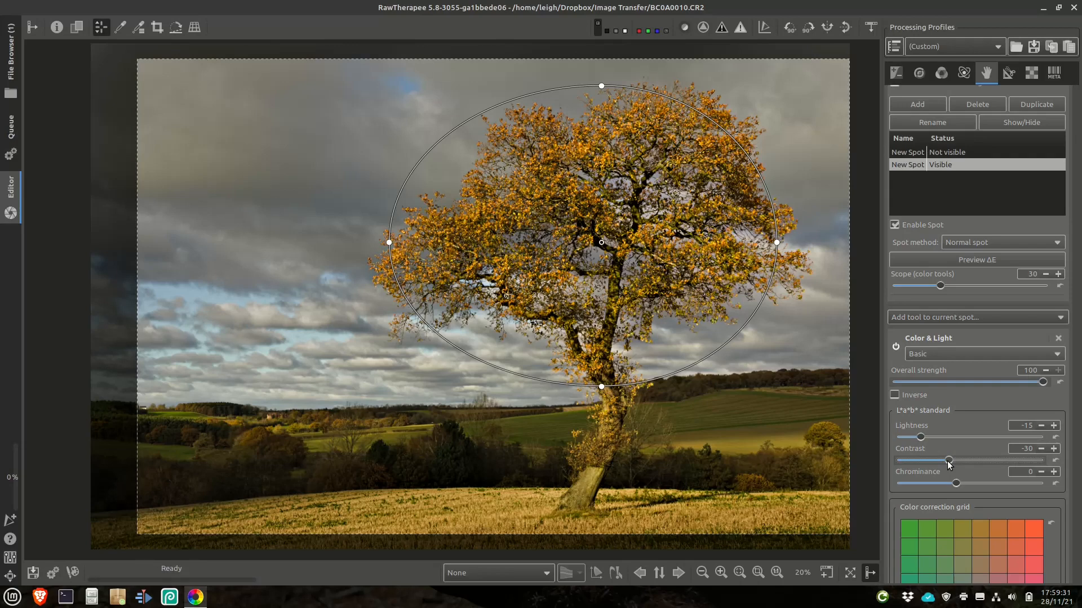
{"action": "left_click", "coordinate": [896, 349]}
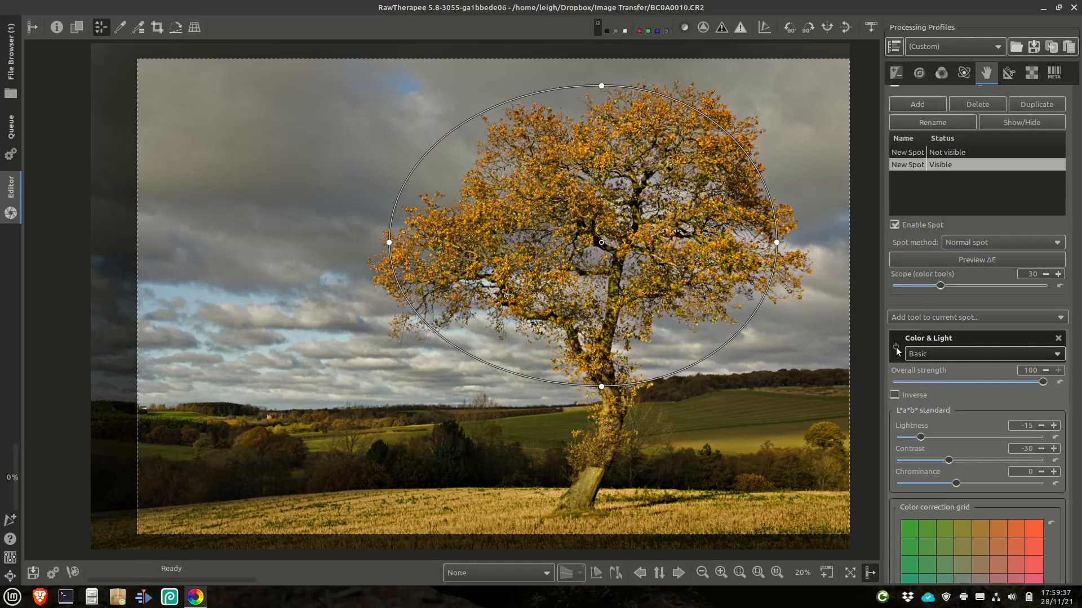
{"action": "left_click", "coordinate": [896, 349]}
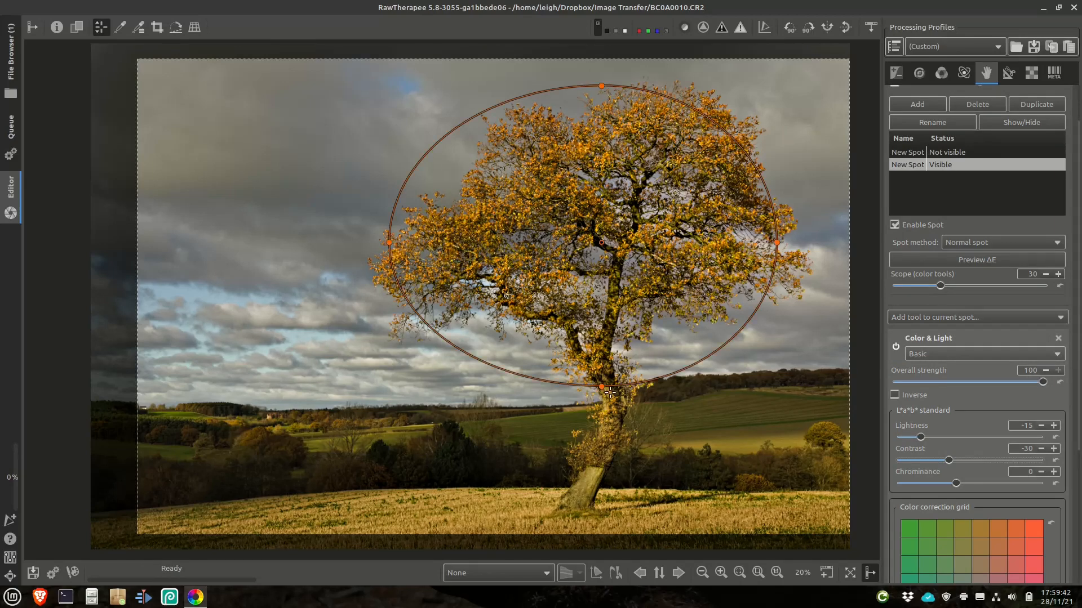
Extend the tree spot down over the upper trunk and out to the crown's right edge, and hide its outline.
{"action": "left_click_drag", "start_coordinate": [602, 387], "coordinate": [602, 438]}
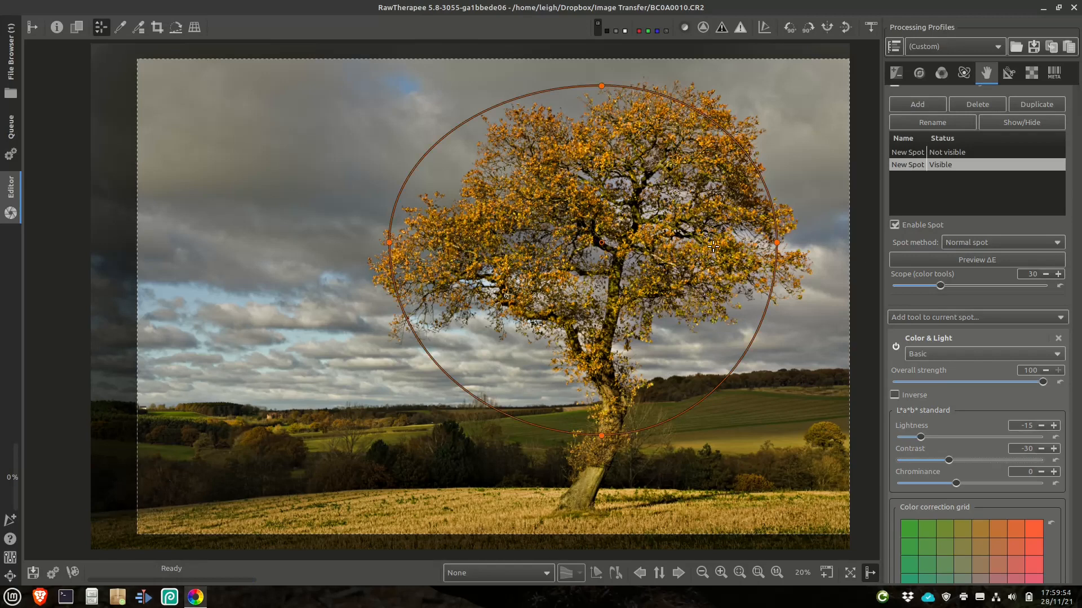
{"action": "left_click_drag", "start_coordinate": [776, 242], "coordinate": [807, 242]}
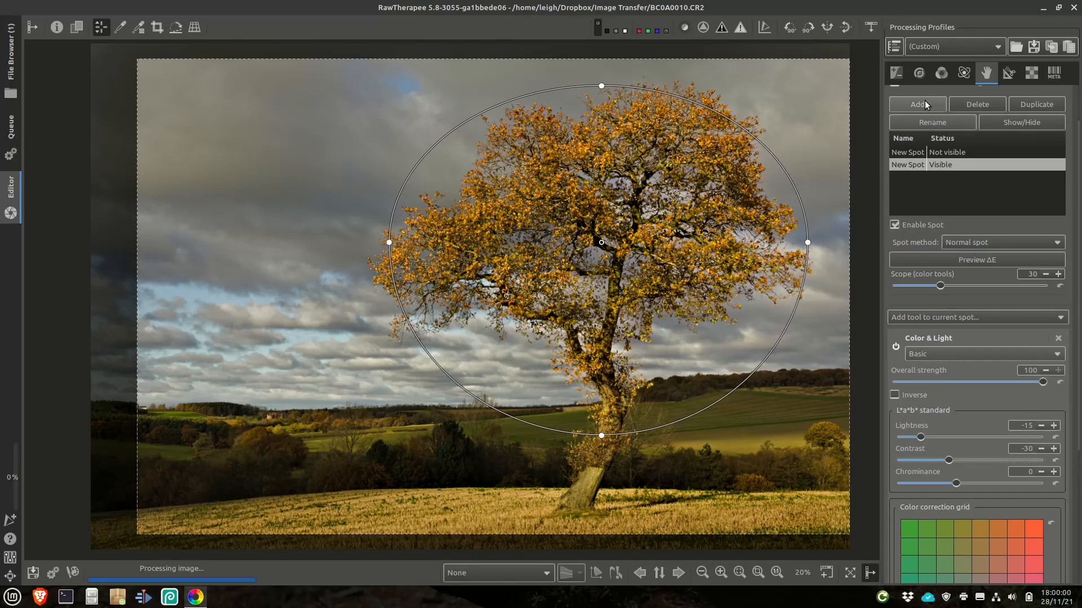
{"action": "left_click", "coordinate": [998, 124]}
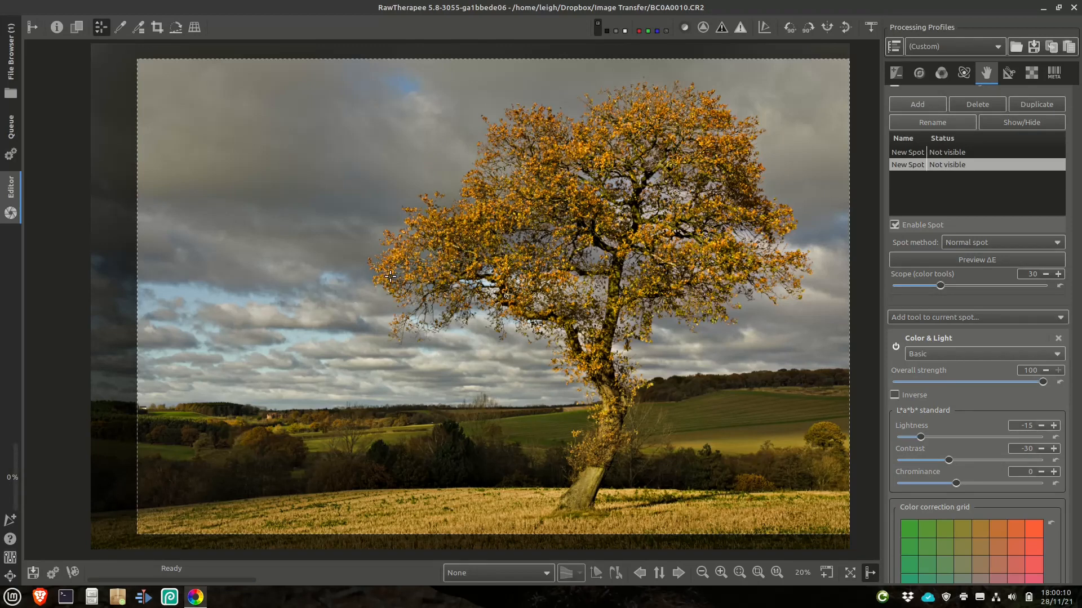
Raise the Vibrance pastel tones to 17.
{"action": "left_click", "coordinate": [944, 77]}
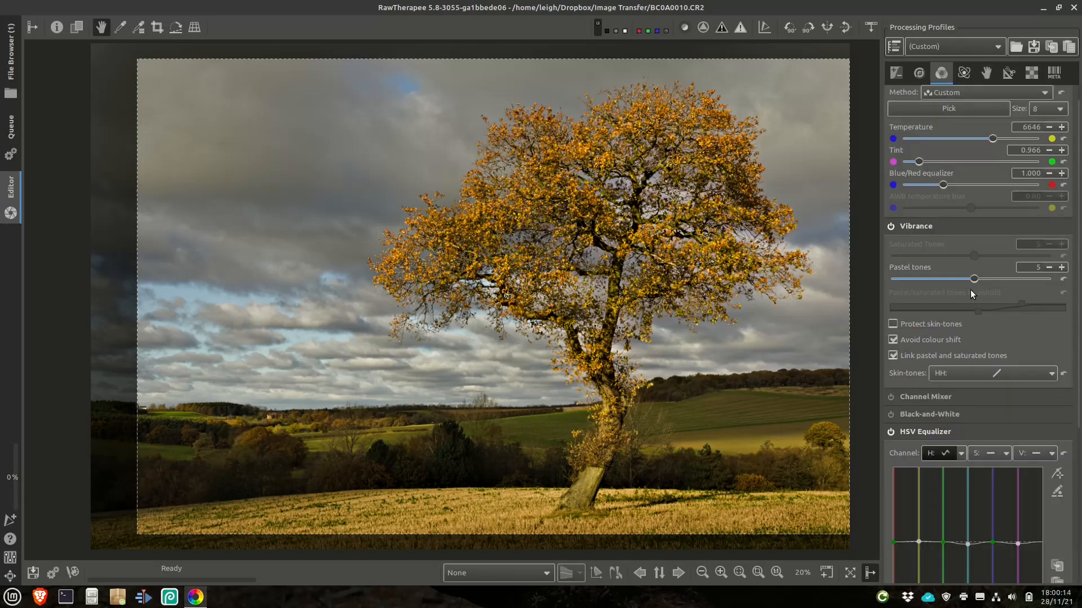
{"action": "left_click_drag", "start_coordinate": [977, 283], "coordinate": [983, 282]}
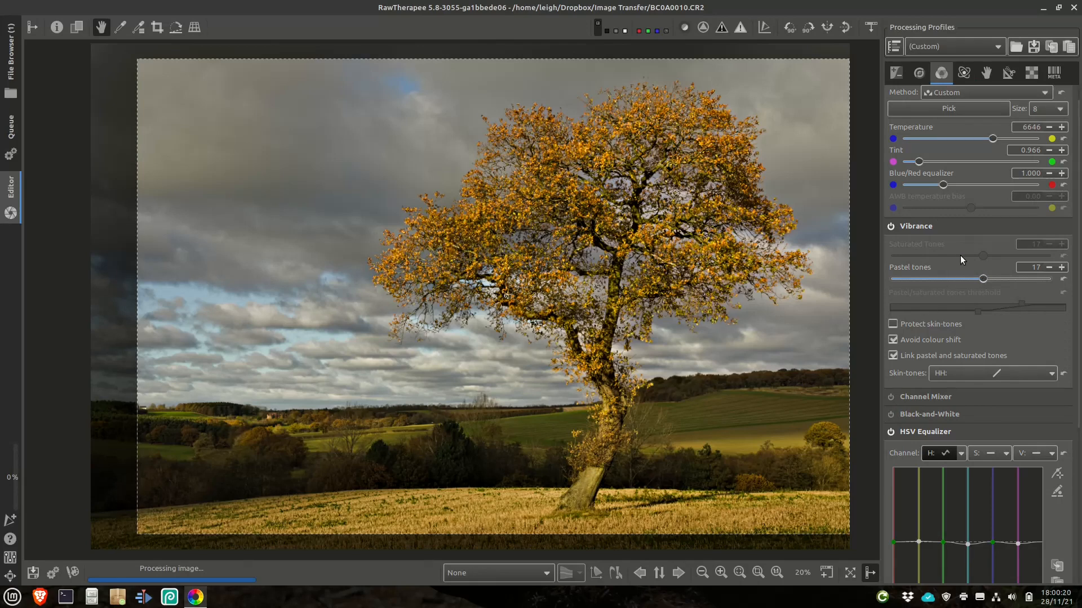
Fine-tune the yellow and green points of the HSV Equalizer's hue curve to give the autumn foliage a slightly warmer orange.
{"action": "scroll", "coordinate": [960, 255], "scroll_direction": "down", "scroll_amount": 5}
{"action": "left_click_drag", "start_coordinate": [943, 336], "coordinate": [939, 338]}
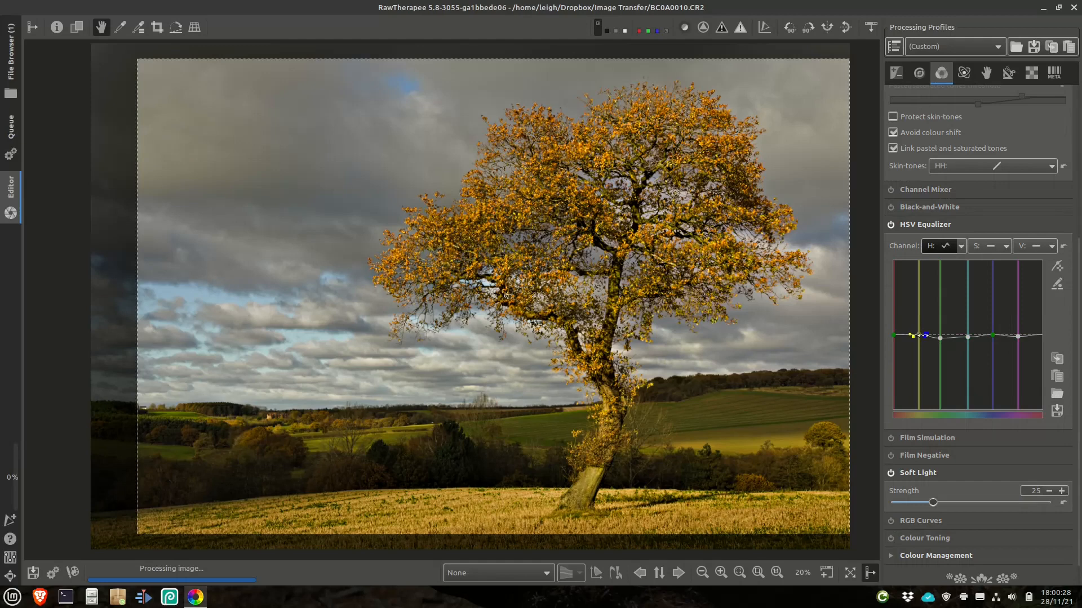
{"action": "left_click_drag", "start_coordinate": [919, 334], "coordinate": [919, 335]}
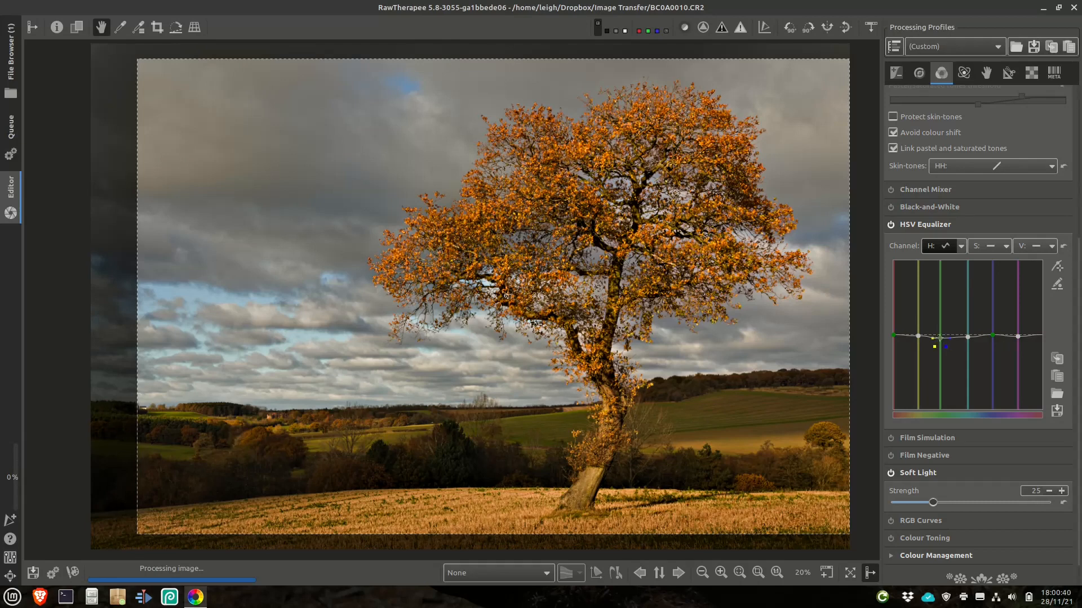
{"action": "left_click_drag", "start_coordinate": [939, 338], "coordinate": [940, 337]}
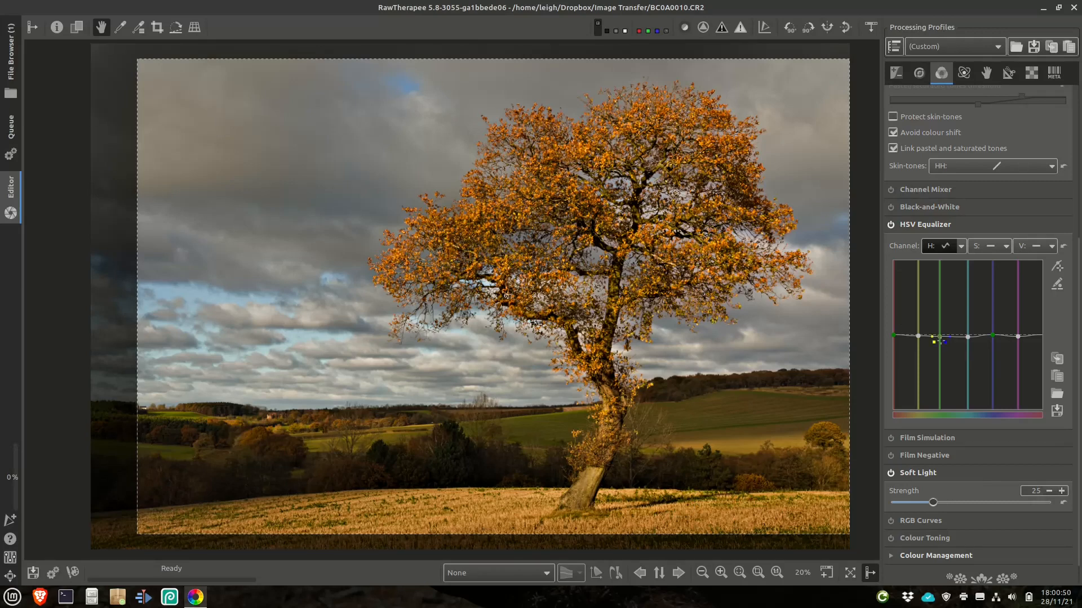
{"action": "left_click", "coordinate": [941, 337]}
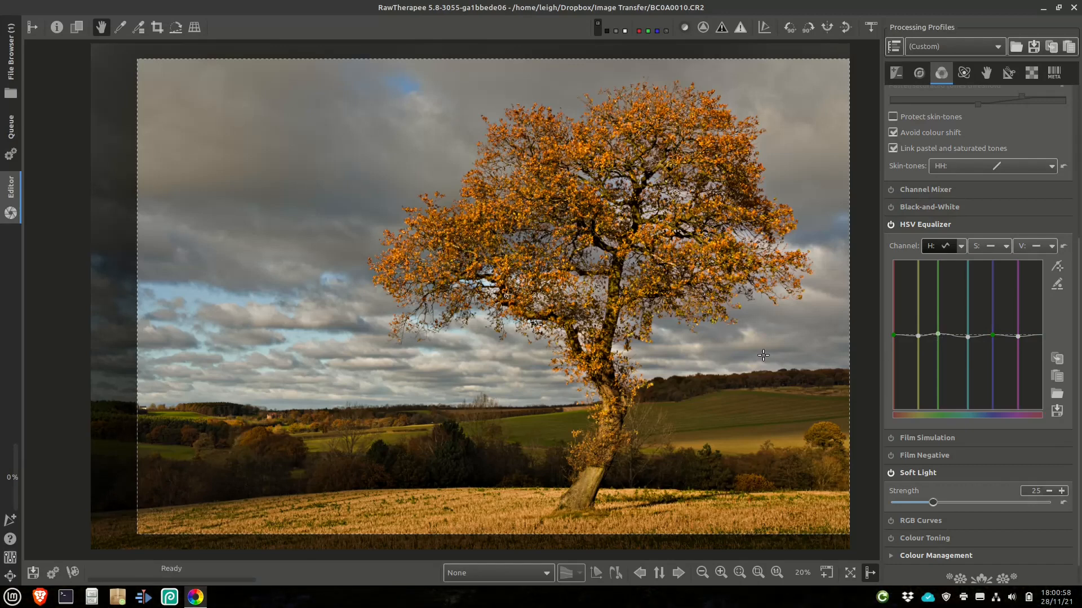
{"action": "left_click_drag", "start_coordinate": [918, 336], "coordinate": [914, 334]}
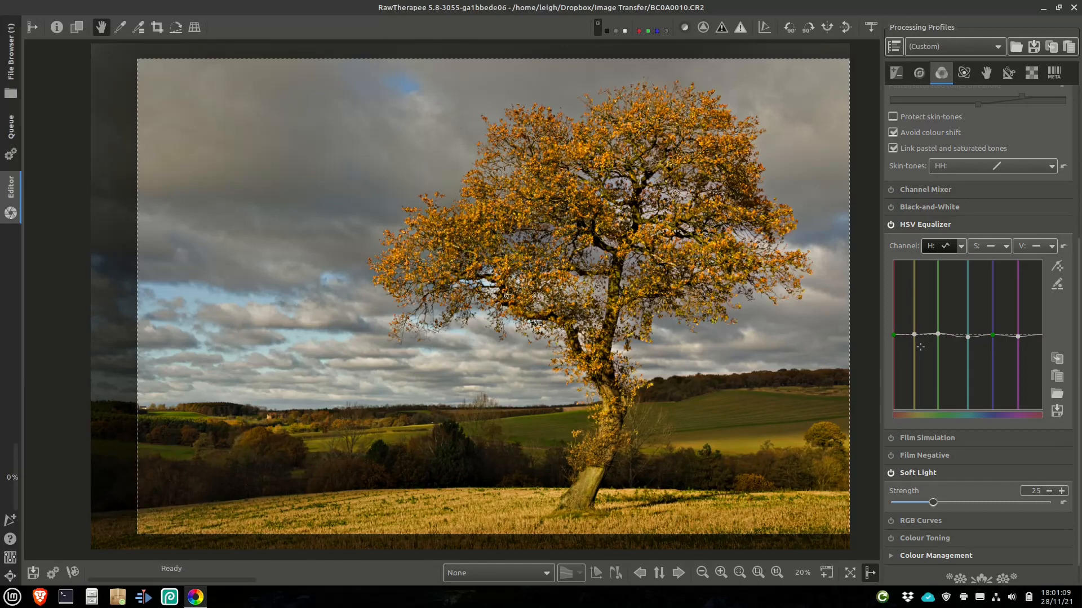
{"action": "left_click_drag", "start_coordinate": [914, 334], "coordinate": [915, 336]}
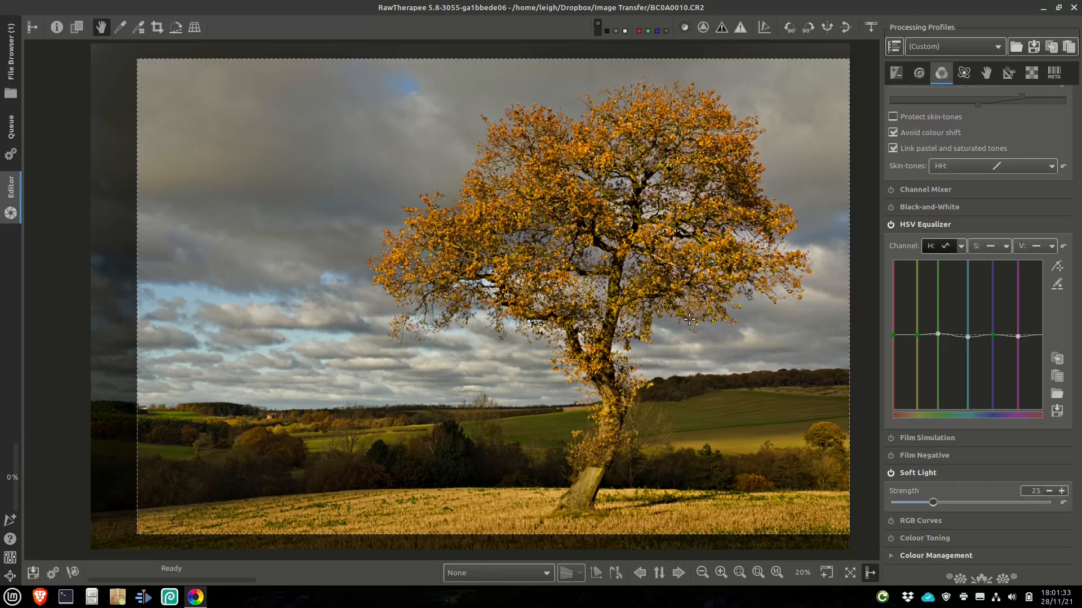
Try Local Contrast on the photo.
{"action": "scroll", "coordinate": [984, 225], "scroll_direction": "up", "scroll_amount": 5}
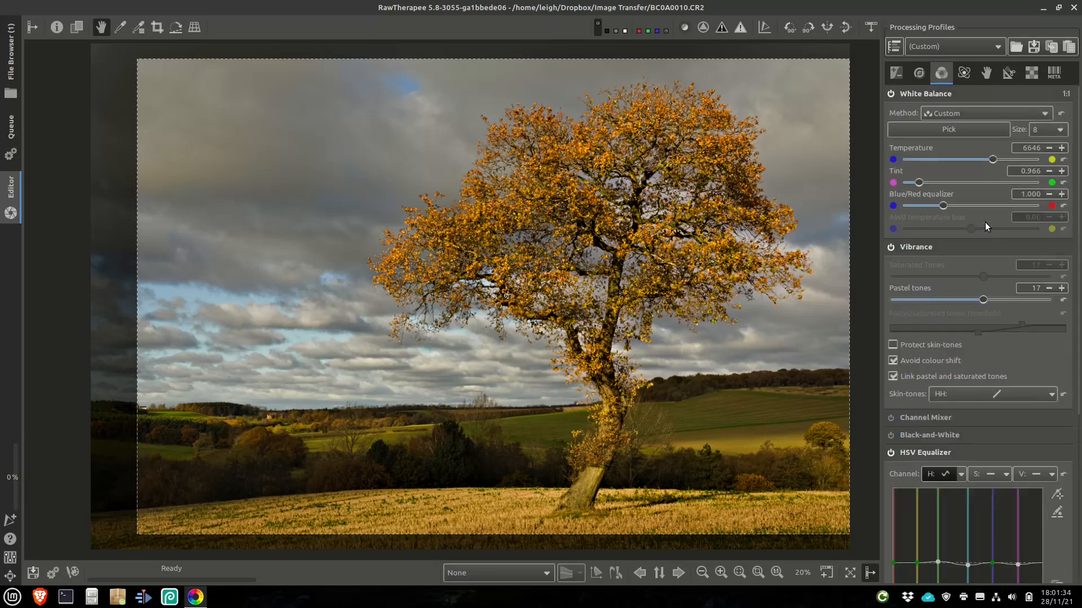
{"action": "left_click", "coordinate": [919, 73]}
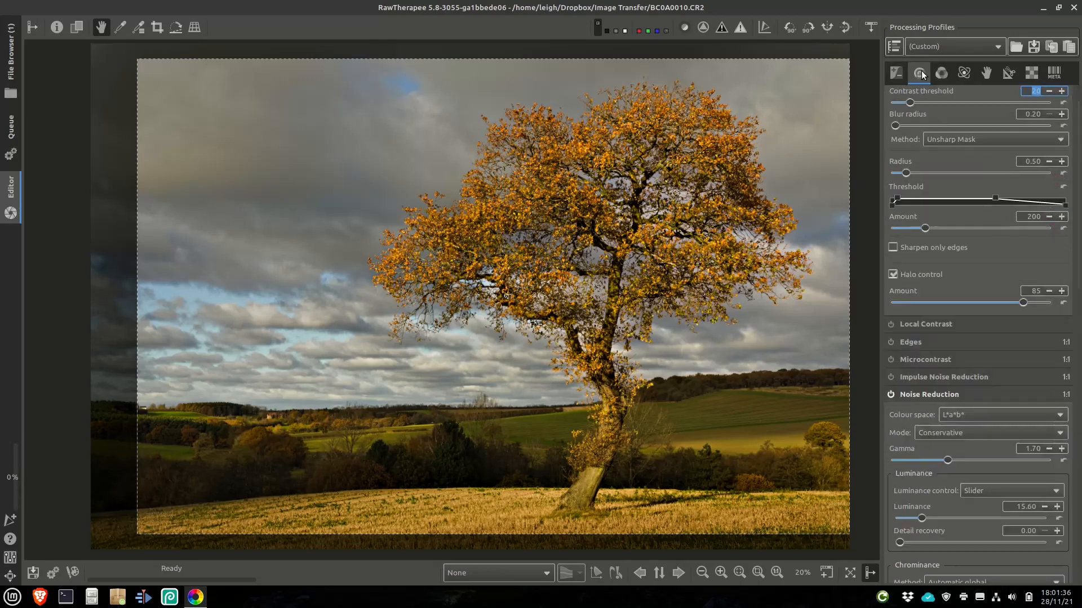
{"action": "left_click", "coordinate": [891, 325]}
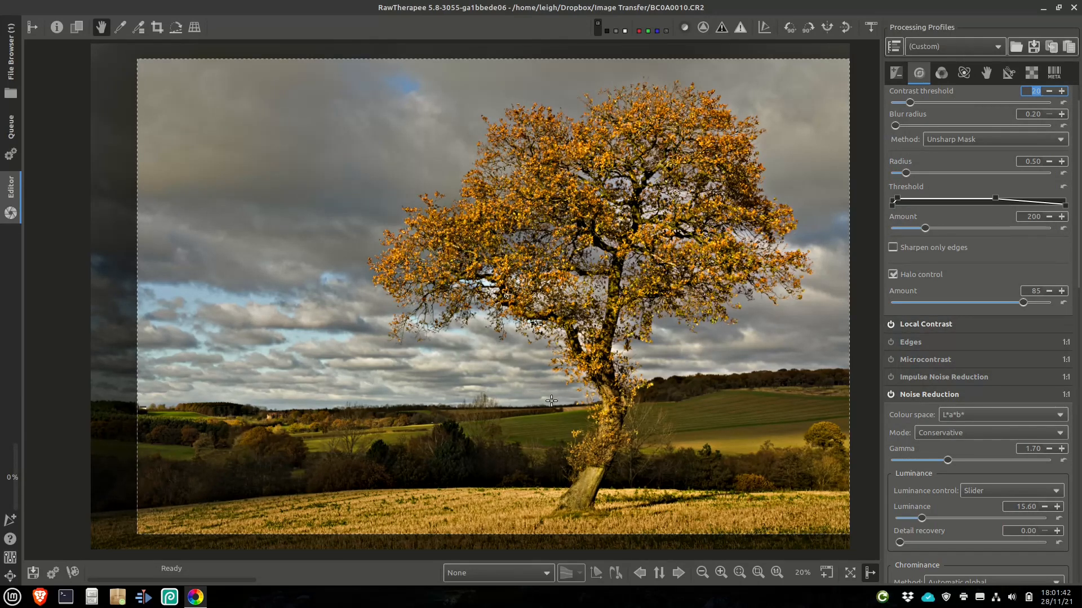
{"action": "left_click", "coordinate": [891, 324]}
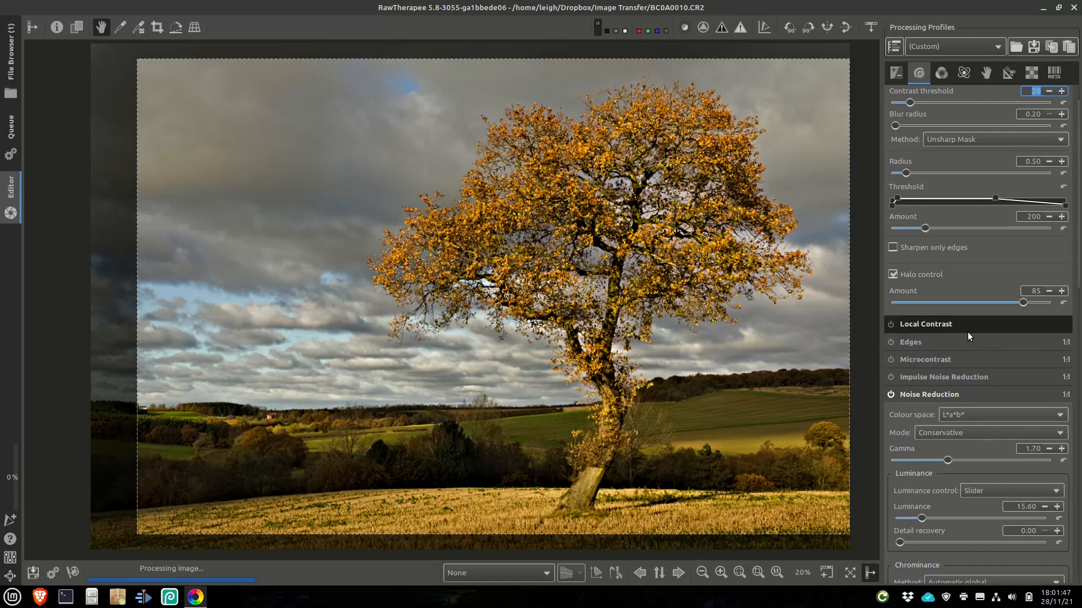
Set the exposure's Black to 137 and Highlight compression to 237.
{"action": "left_click", "coordinate": [895, 73]}
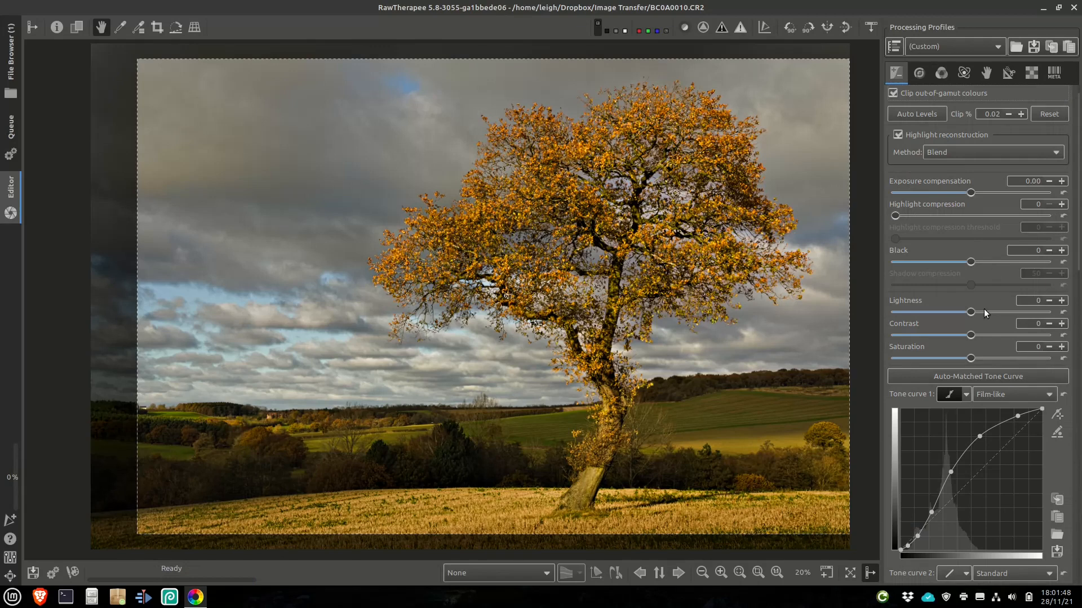
{"action": "left_click_drag", "start_coordinate": [970, 263], "coordinate": [974, 264]}
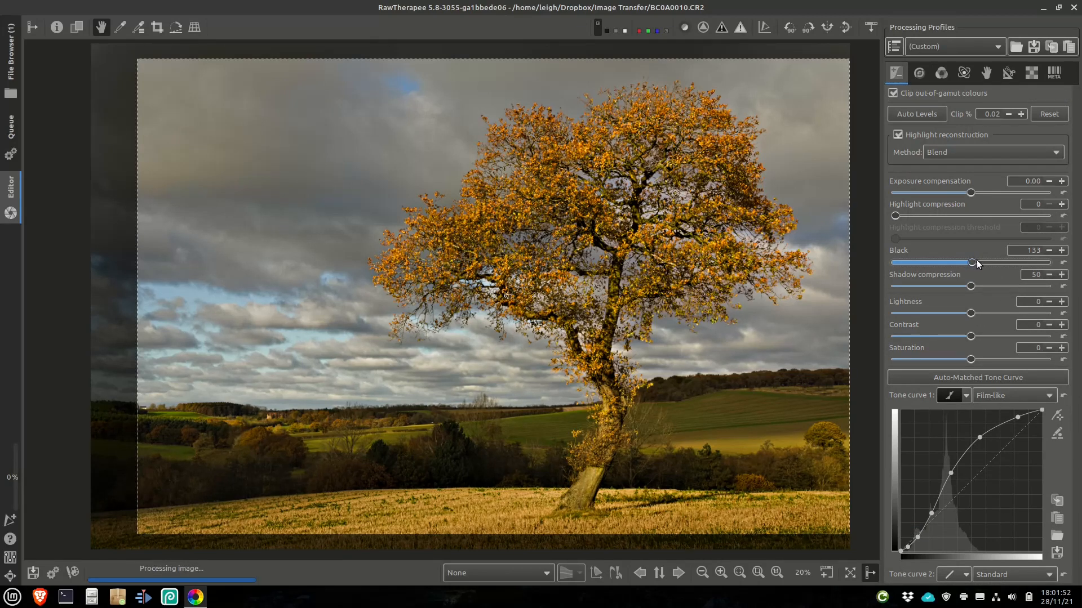
{"action": "left_click_drag", "start_coordinate": [980, 264], "coordinate": [983, 264]}
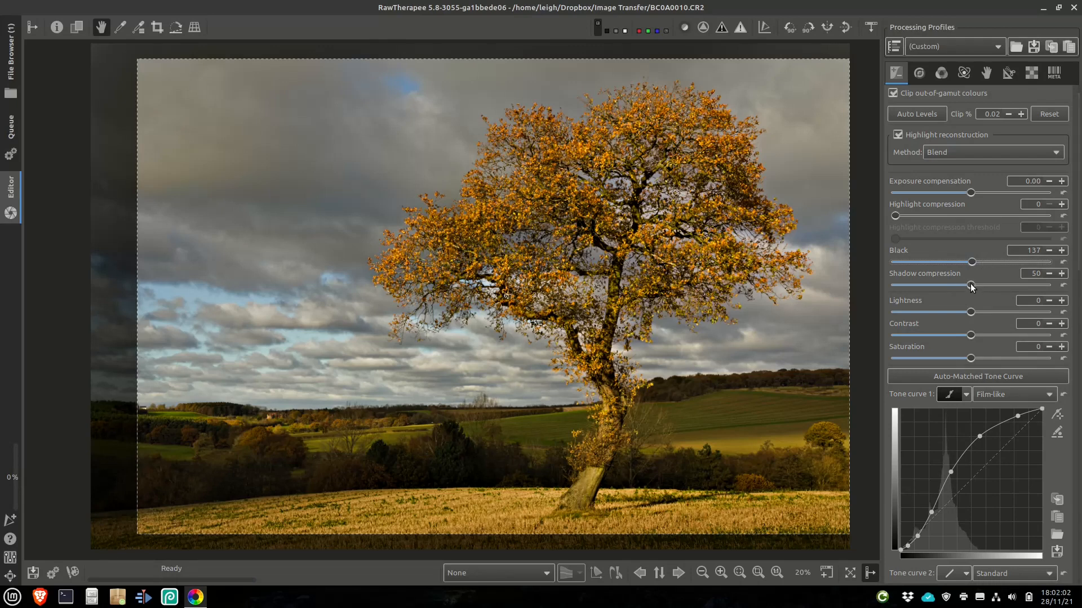
{"action": "left_click_drag", "start_coordinate": [897, 217], "coordinate": [967, 216]}
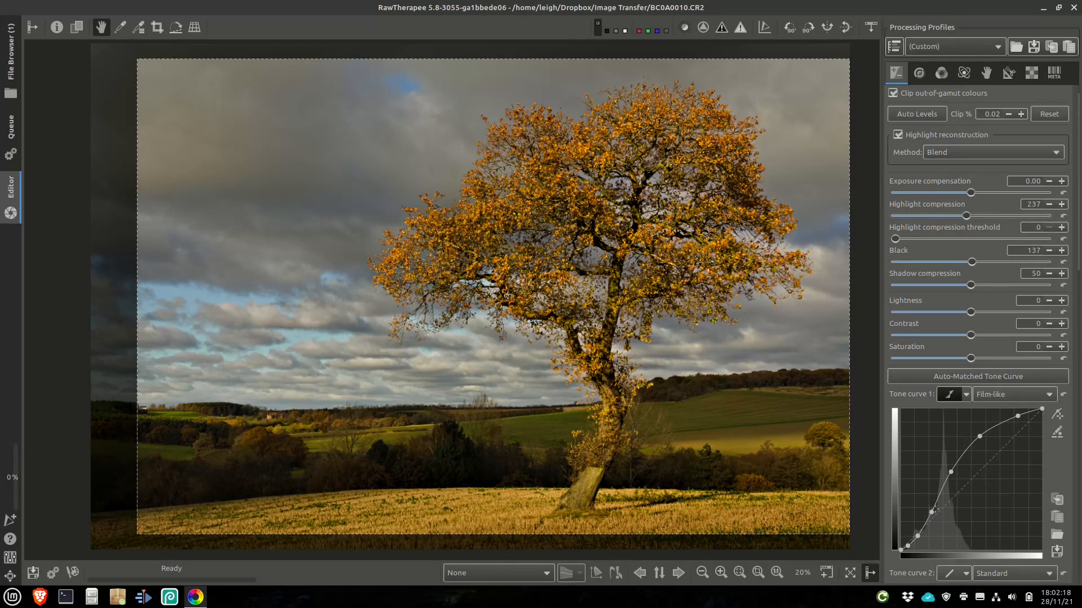
Shift the middle point of Tone curve 1 slightly towards the shadows to adjust the midtones.
{"action": "left_click_drag", "start_coordinate": [950, 474], "coordinate": [947, 475]}
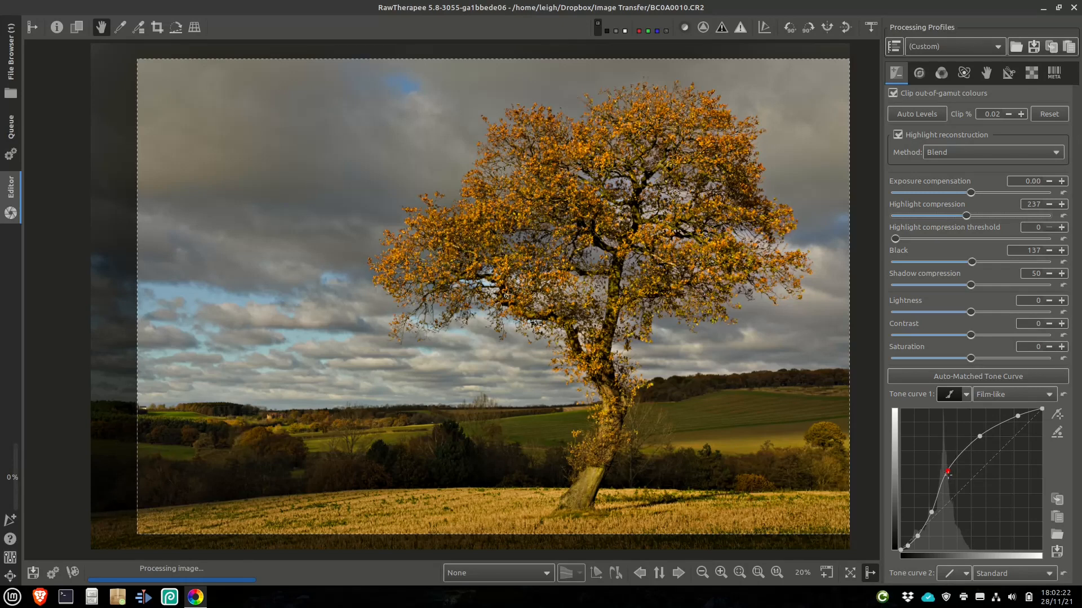